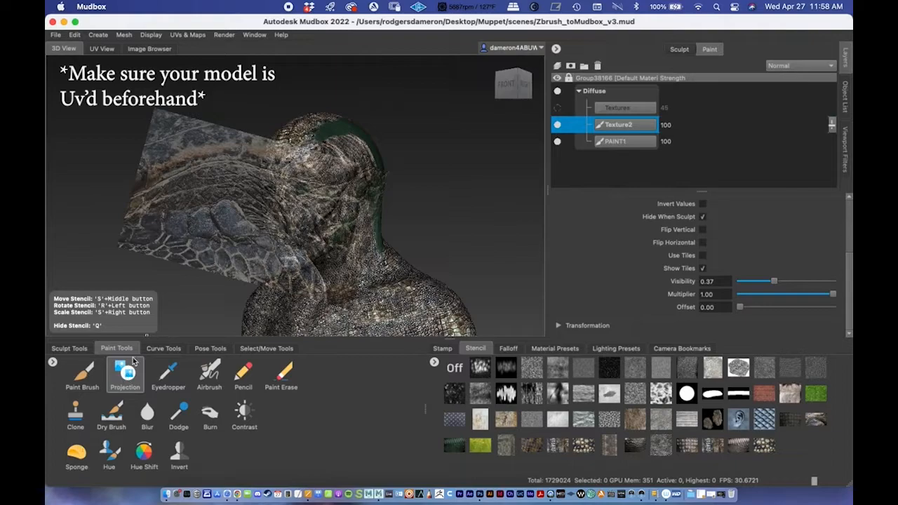
Hide the projection stencil and turn off the visibility of the Texture2 and PAINT1 paint layers
{"action": "key", "text": "q"}
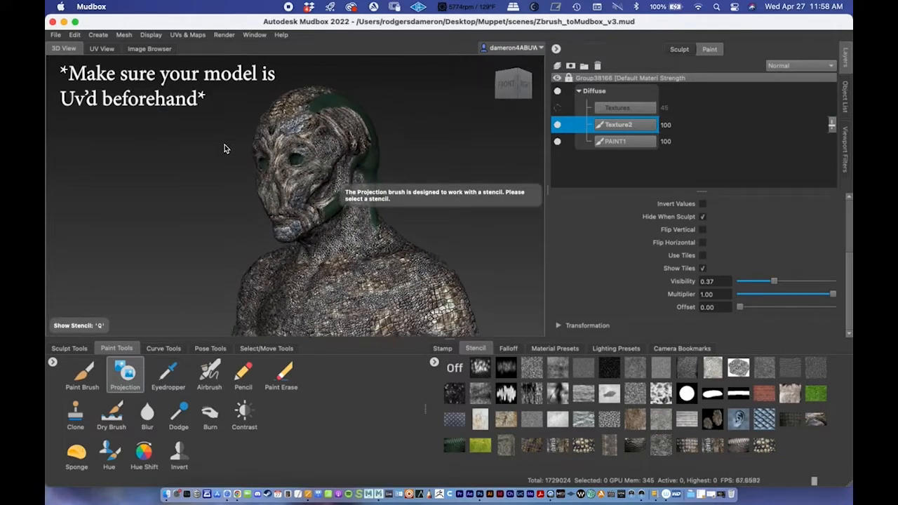
{"action": "middle_click_drag", "start_coordinate": [225, 146], "coordinate": [209, 148], "text": "alt"}
{"action": "right_click_drag", "start_coordinate": [279, 133], "coordinate": [217, 136], "text": "alt"}
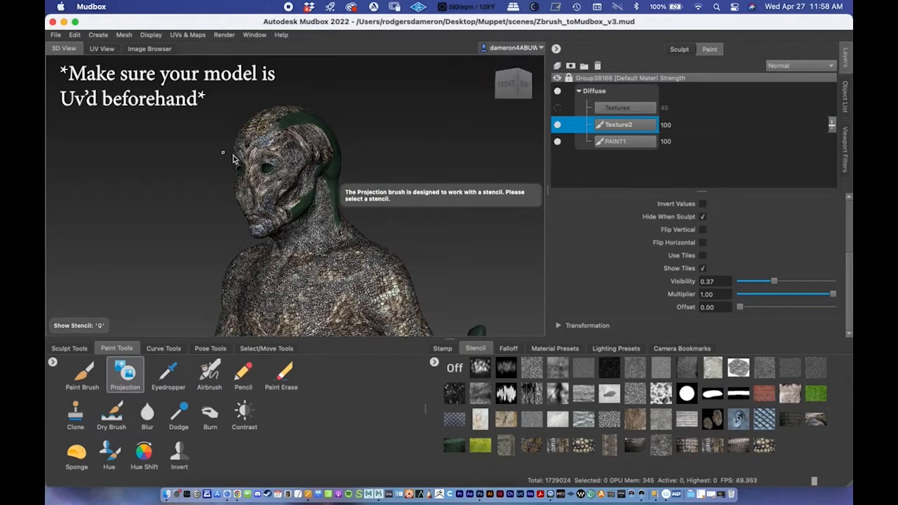
{"action": "left_click", "coordinate": [558, 125]}
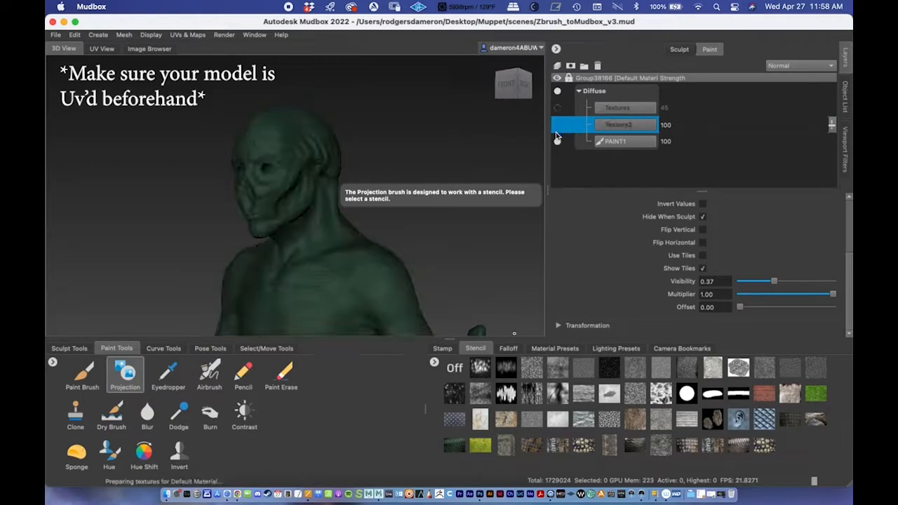
{"action": "left_click", "coordinate": [558, 142]}
Examine the unpainted sculpt's surface detail around the face, forehead, eye and ear
{"action": "middle_click_drag", "start_coordinate": [268, 183], "coordinate": [271, 164], "text": "alt"}
{"action": "right_click_drag", "start_coordinate": [190, 126], "coordinate": [459, 159], "text": "alt"}
{"action": "middle_click_drag", "start_coordinate": [258, 113], "coordinate": [258, 187], "text": "alt"}
{"action": "right_click_drag", "start_coordinate": [357, 140], "coordinate": [158, 153], "text": "alt"}
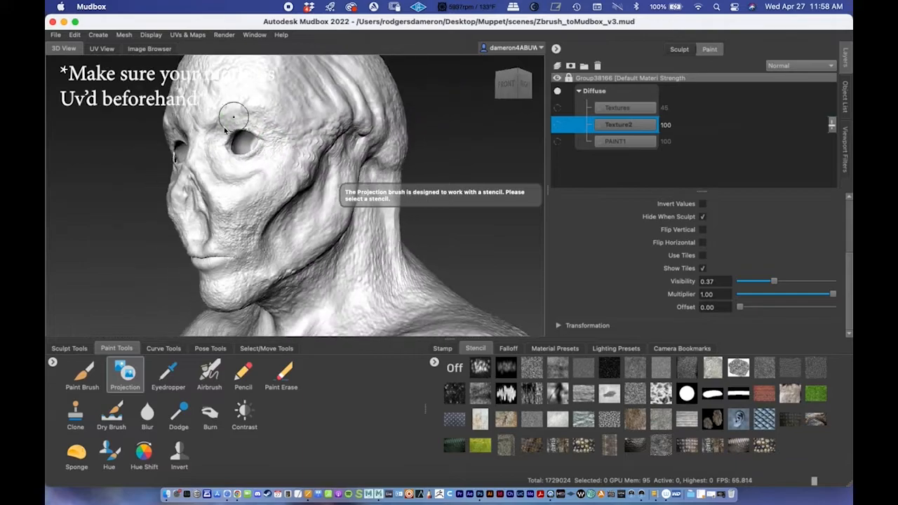
{"action": "left_click_drag", "start_coordinate": [130, 156], "coordinate": [152, 163], "text": "alt"}
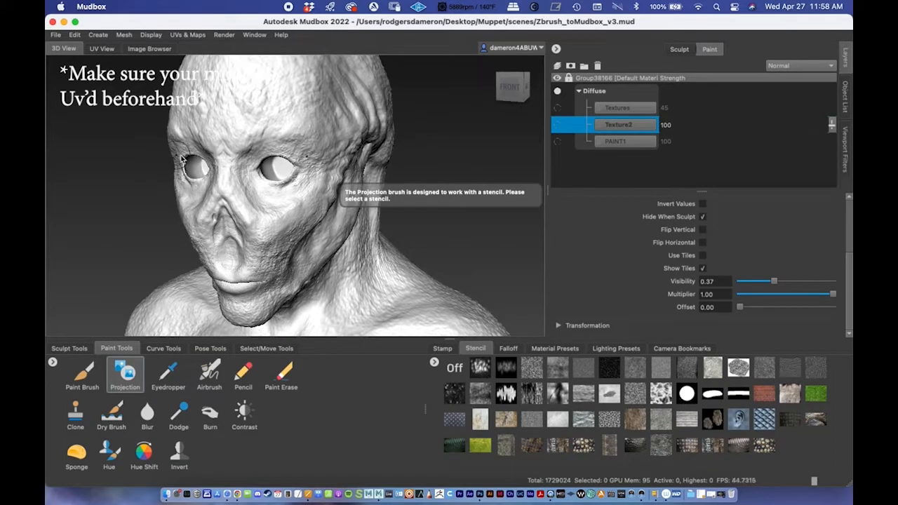
{"action": "key", "text": "w"}
{"action": "middle_click_drag", "start_coordinate": [218, 133], "coordinate": [220, 209], "text": "alt"}
{"action": "right_click_drag", "start_coordinate": [232, 161], "coordinate": [461, 150], "text": "alt"}
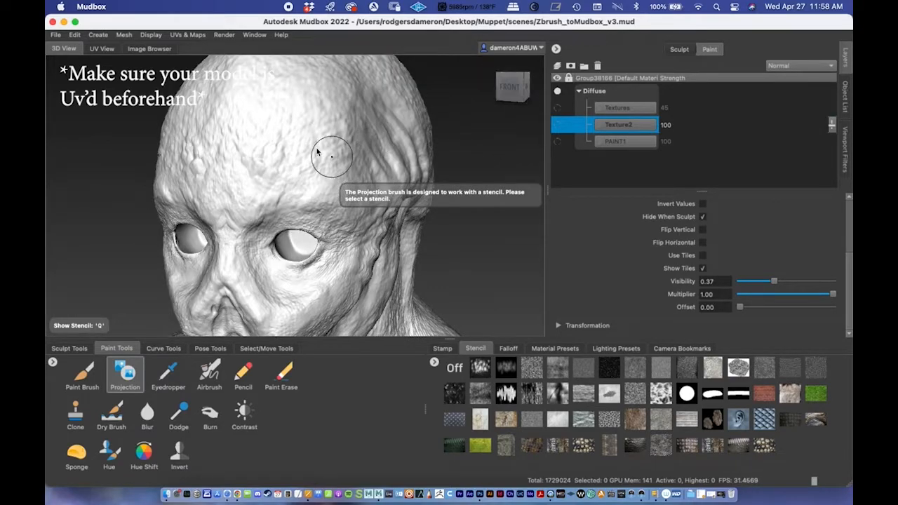
{"action": "middle_click_drag", "start_coordinate": [321, 152], "coordinate": [286, 94], "text": "alt"}
{"action": "right_click_drag", "start_coordinate": [285, 94], "coordinate": [245, 141], "text": "alt"}
{"action": "left_click_drag", "start_coordinate": [170, 180], "coordinate": [141, 170], "text": "alt"}
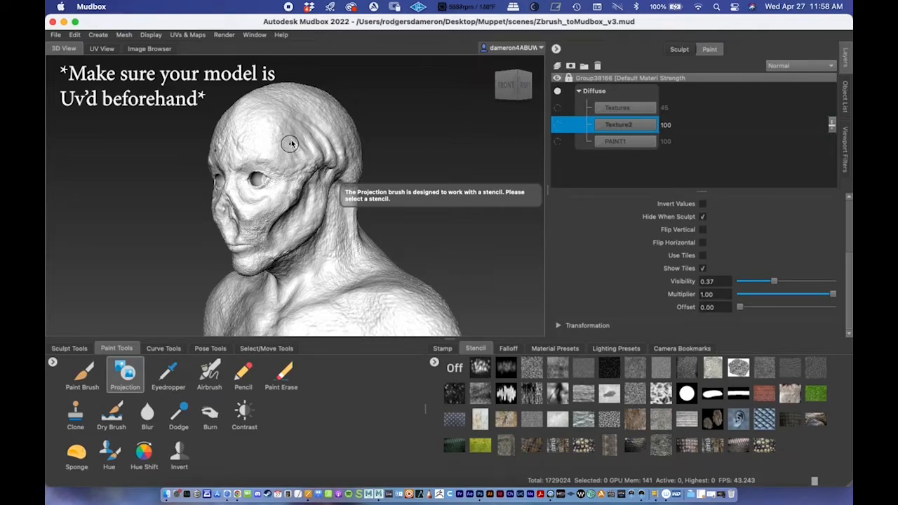
{"action": "right_click_drag", "start_coordinate": [273, 149], "coordinate": [320, 158], "text": "alt"}
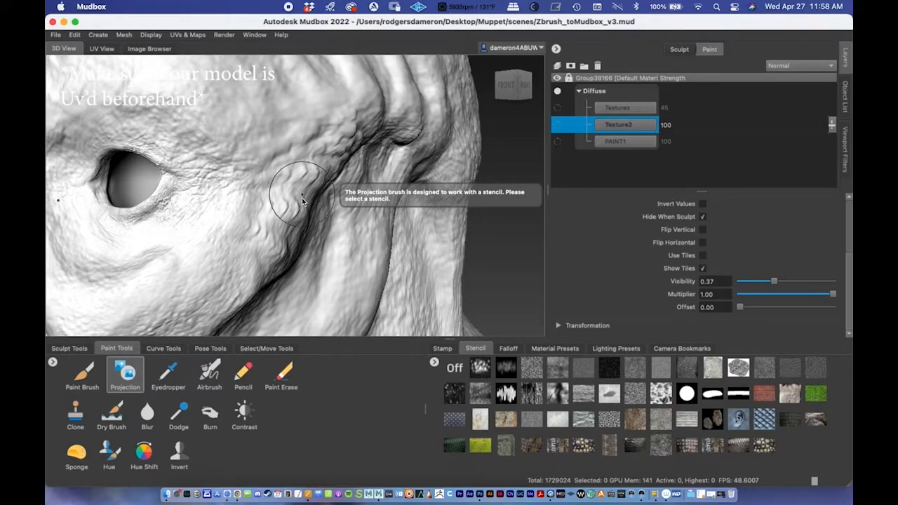
{"action": "right_click_drag", "start_coordinate": [279, 176], "coordinate": [159, 153], "text": "alt"}
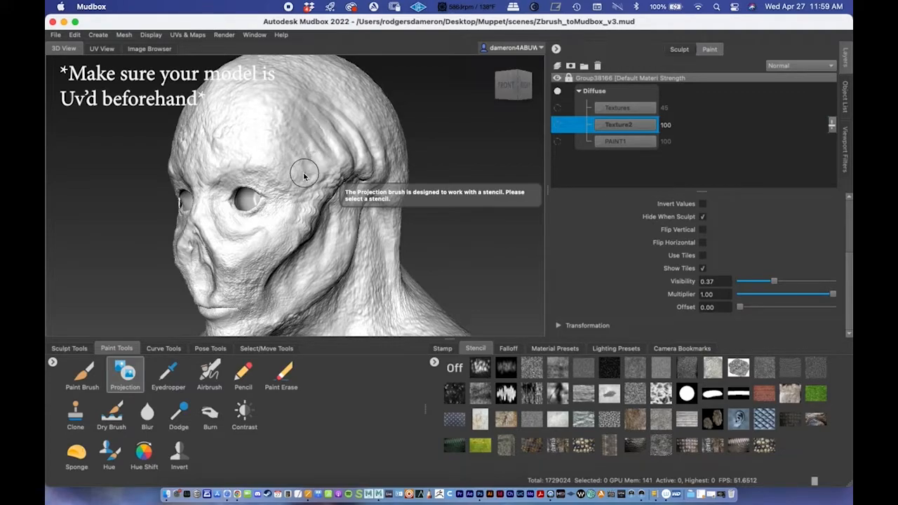
{"action": "left_click", "coordinate": [57, 35]}
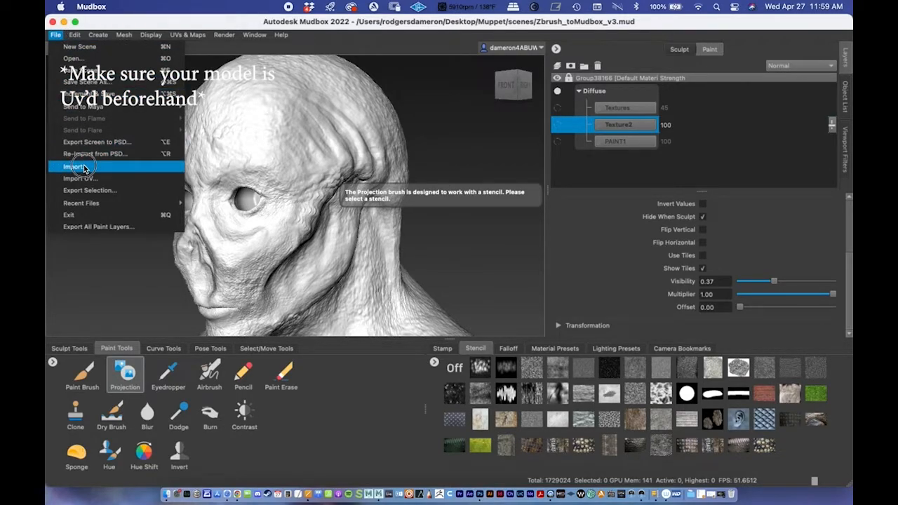
{"action": "left_click", "coordinate": [119, 25]}
{"action": "mouse_move", "coordinate": [217, 145]}
{"action": "left_mouse_down", "text": "alt"}
{"action": "mouse_move", "coordinate": [199, 103]}
{"action": "mouse_move", "coordinate": [280, 120]}
{"action": "mouse_move", "coordinate": [206, 142]}
{"action": "left_mouse_up", "text": "alt"}
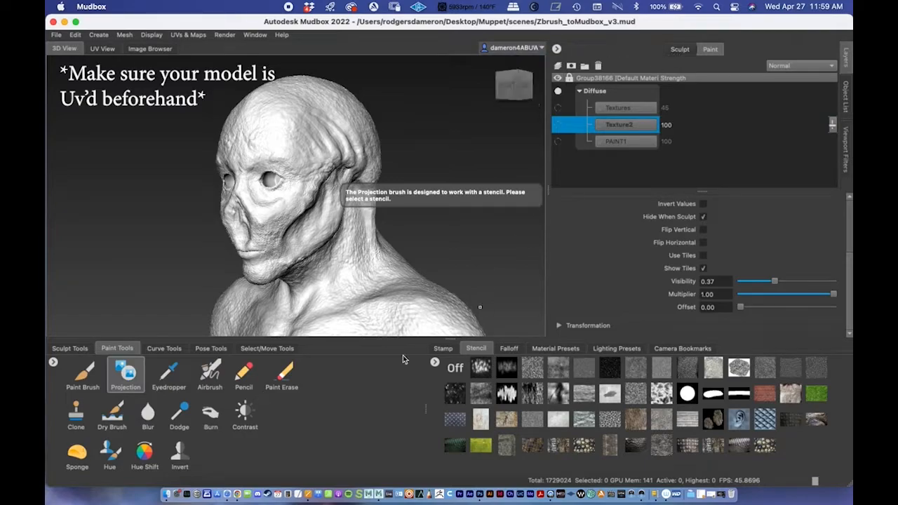
{"action": "left_click", "coordinate": [79, 349]}
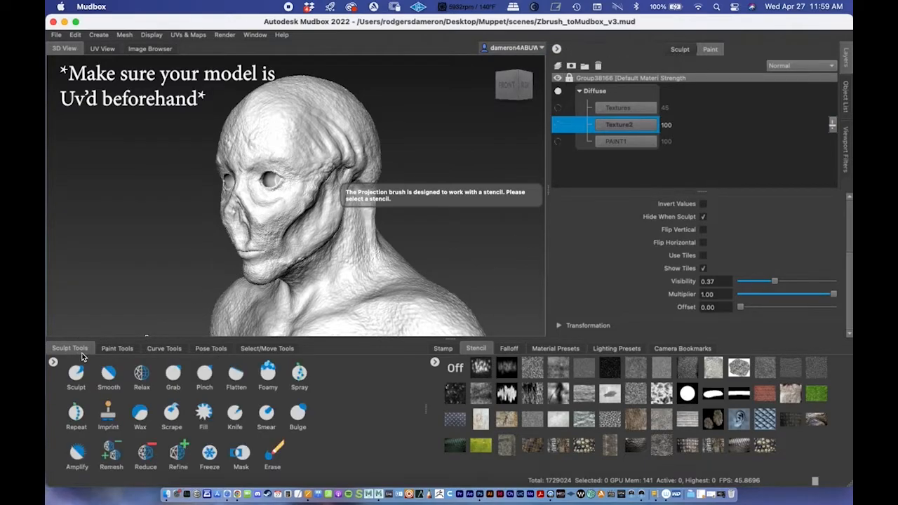
{"action": "left_click", "coordinate": [112, 349]}
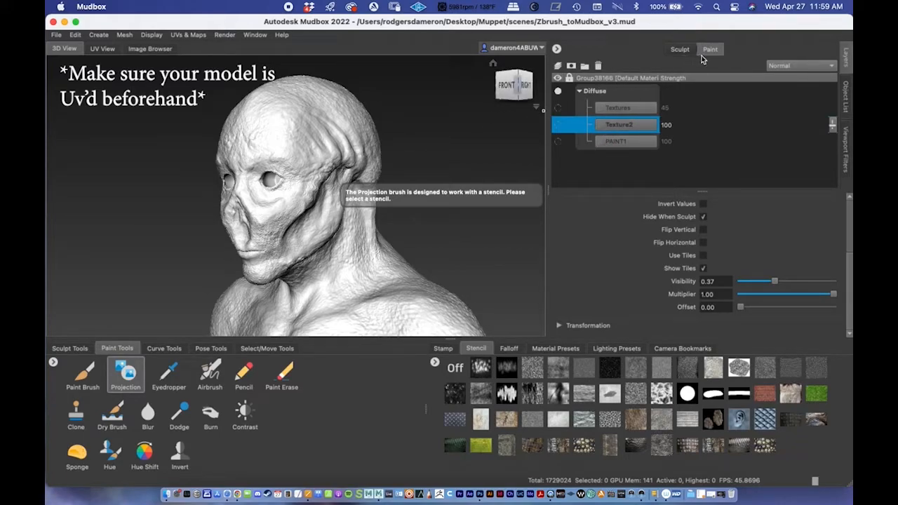
{"action": "left_click", "coordinate": [680, 50]}
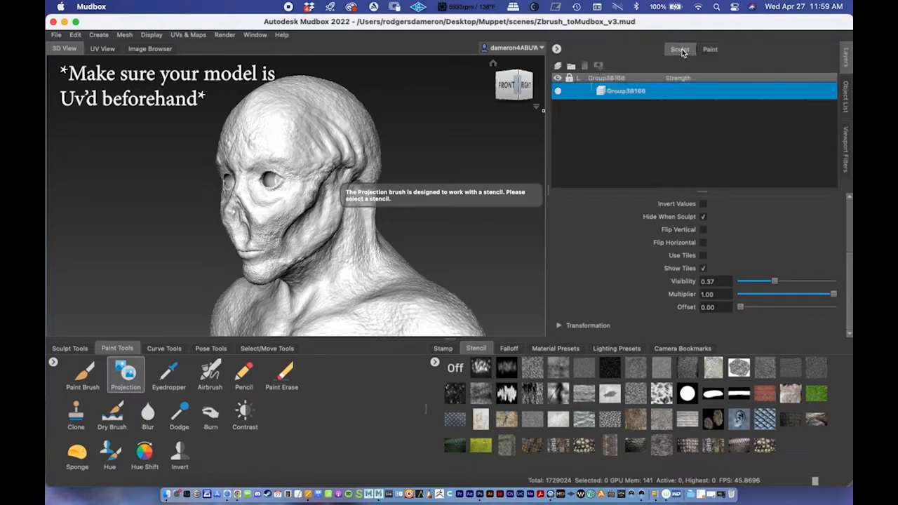
{"action": "left_click", "coordinate": [708, 50]}
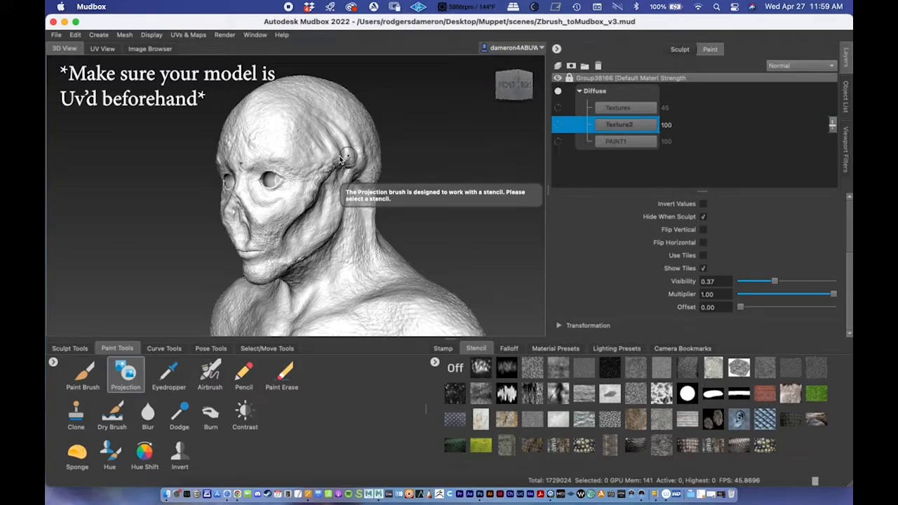
Select the PAINT1 layer and turn its visibility on to show the green base coat
{"action": "middle_click_drag", "start_coordinate": [297, 141], "coordinate": [327, 132], "text": "alt"}
{"action": "right_click_drag", "start_coordinate": [311, 128], "coordinate": [438, 140], "text": "alt"}
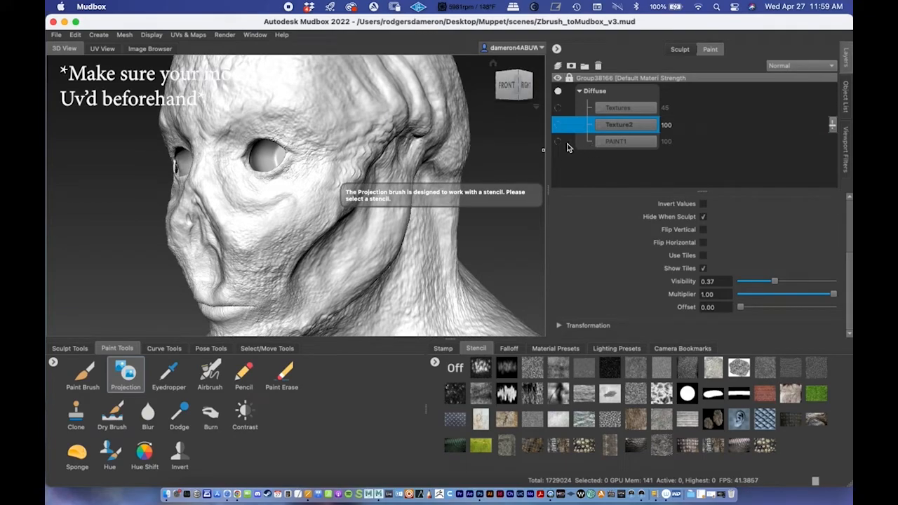
{"action": "left_click", "coordinate": [595, 144]}
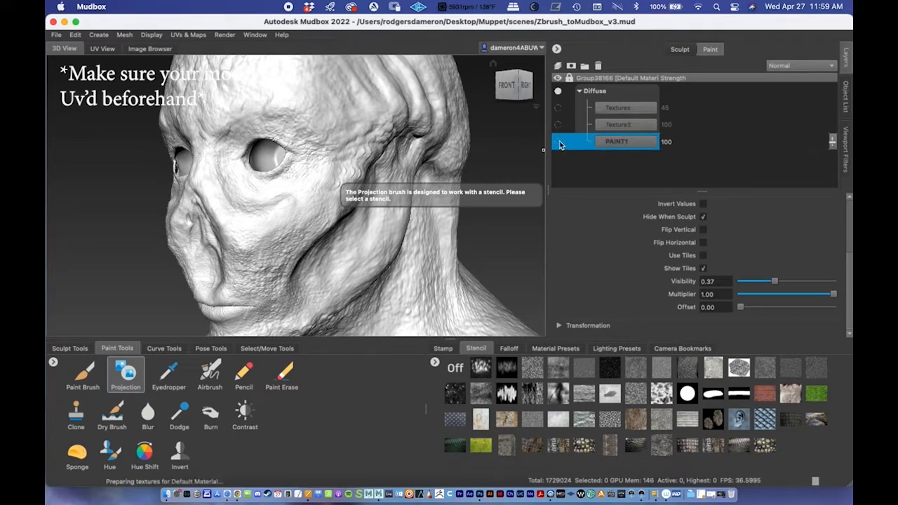
{"action": "left_click", "coordinate": [560, 143]}
Examine the green base coat over the head, neck and shoulders from several angles
{"action": "mouse_move", "coordinate": [341, 145]}
{"action": "right_mouse_down", "text": "alt"}
{"action": "mouse_move", "coordinate": [372, 142]}
{"action": "mouse_move", "coordinate": [224, 117]}
{"action": "mouse_move", "coordinate": [234, 128]}
{"action": "right_mouse_up", "text": "alt"}
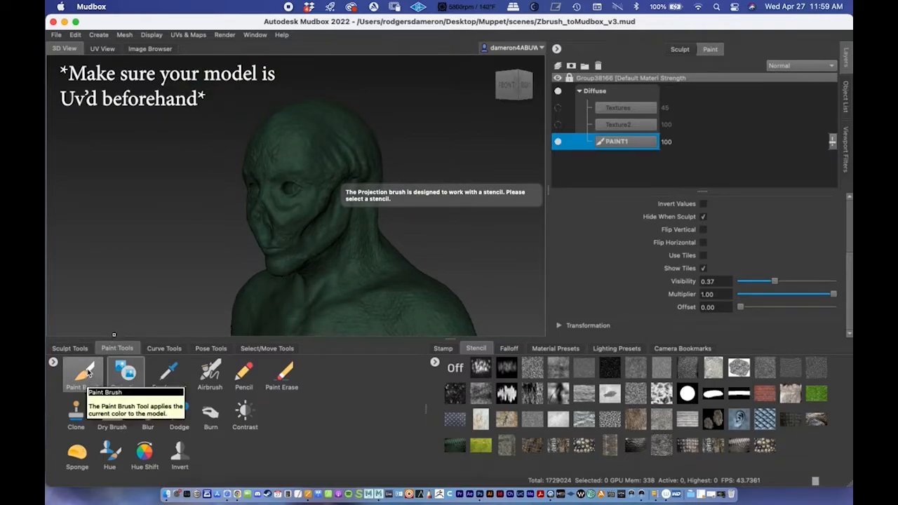
{"action": "left_click_drag", "start_coordinate": [426, 149], "coordinate": [327, 84], "text": "alt"}
{"action": "right_click_drag", "start_coordinate": [348, 120], "coordinate": [229, 109], "text": "alt"}
{"action": "left_click_drag", "start_coordinate": [272, 138], "coordinate": [283, 118], "text": "alt"}
{"action": "middle_click_drag", "start_coordinate": [238, 88], "coordinate": [285, 153], "text": "alt"}
{"action": "mouse_move", "coordinate": [285, 153]}
{"action": "right_mouse_down", "text": "alt"}
{"action": "mouse_move", "coordinate": [372, 148]}
{"action": "mouse_move", "coordinate": [332, 139]}
{"action": "mouse_move", "coordinate": [368, 130]}
{"action": "right_mouse_up", "text": "alt"}
{"action": "middle_click_drag", "start_coordinate": [369, 130], "coordinate": [310, 124], "text": "alt"}
{"action": "left_click_drag", "start_coordinate": [310, 125], "coordinate": [330, 123], "text": "alt"}
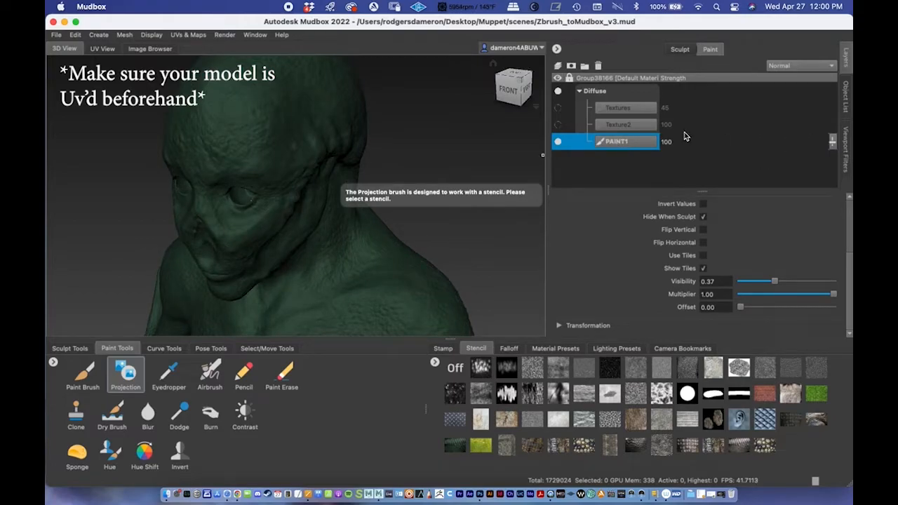
Set the PAINT1 layer's strength to 98
{"action": "mouse_move", "coordinate": [834, 146]}
{"action": "left_mouse_down"}
{"action": "mouse_move", "coordinate": [821, 194]}
{"action": "mouse_move", "coordinate": [830, 145]}
{"action": "left_mouse_up"}
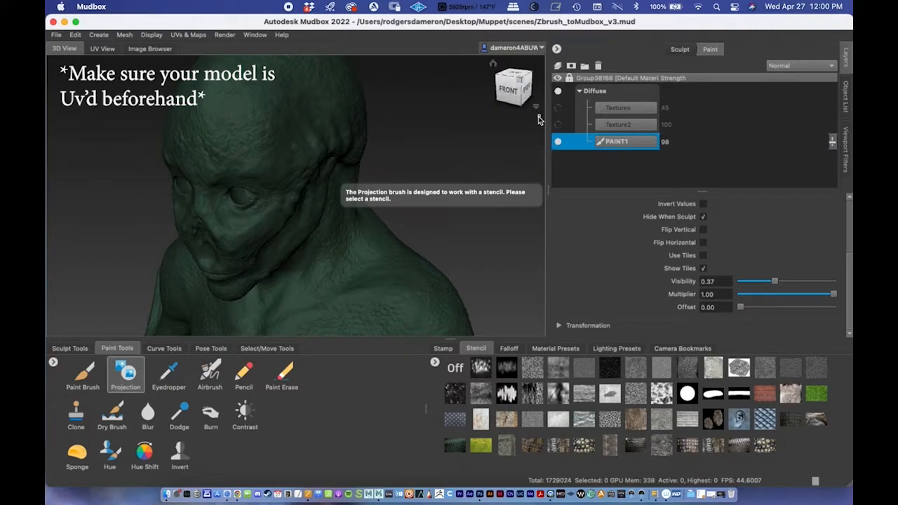
{"action": "left_click_drag", "start_coordinate": [419, 142], "coordinate": [414, 118], "text": "alt"}
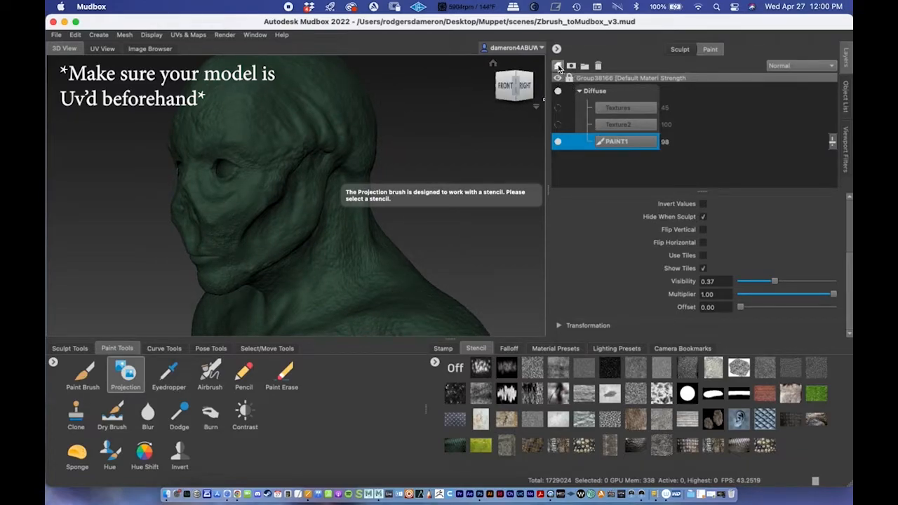
Create a paint layer named Paint Layer 1 with size 4096, format TIFF [16 bit Floating Point, RGBA] and the Diffuse channel
{"action": "left_click", "coordinate": [560, 67]}
{"action": "left_click", "coordinate": [572, 82]}
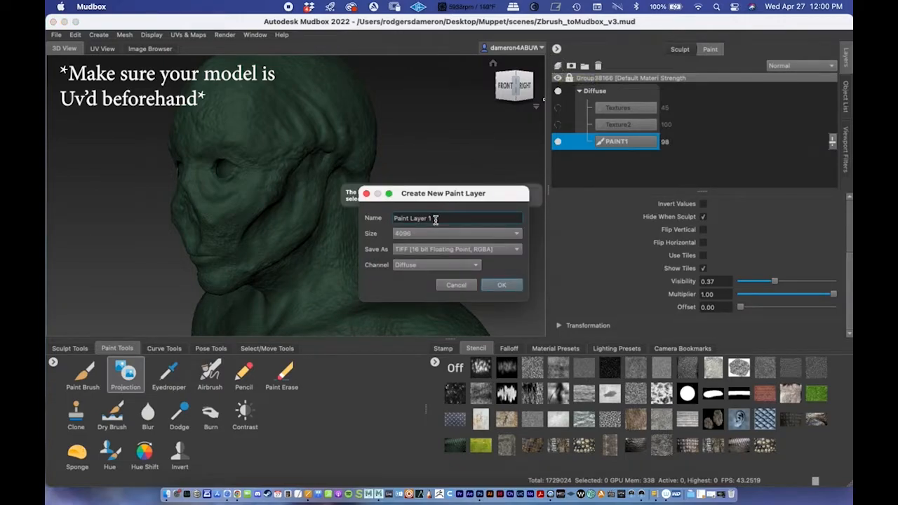
{"action": "triple_click", "coordinate": [434, 214]}
{"action": "left_click", "coordinate": [418, 237]}
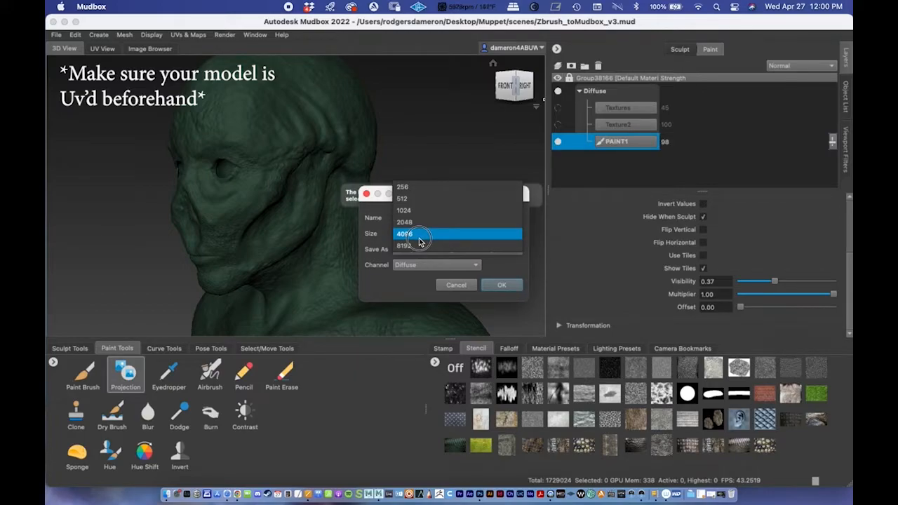
{"action": "left_click", "coordinate": [419, 241]}
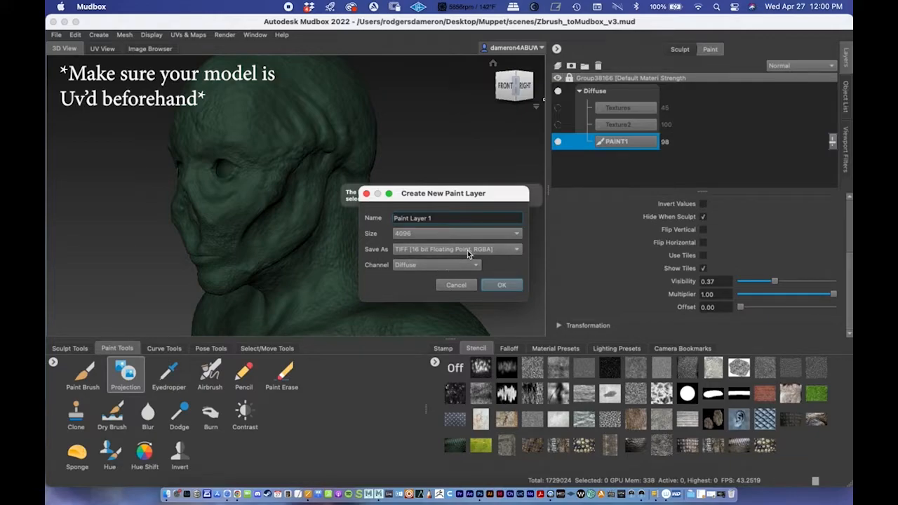
{"action": "left_click", "coordinate": [437, 265]}
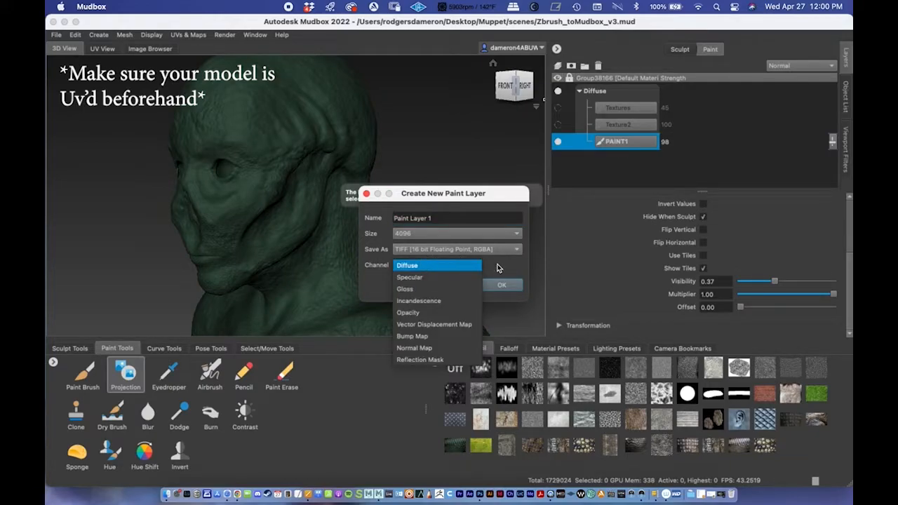
{"action": "left_click", "coordinate": [497, 284]}
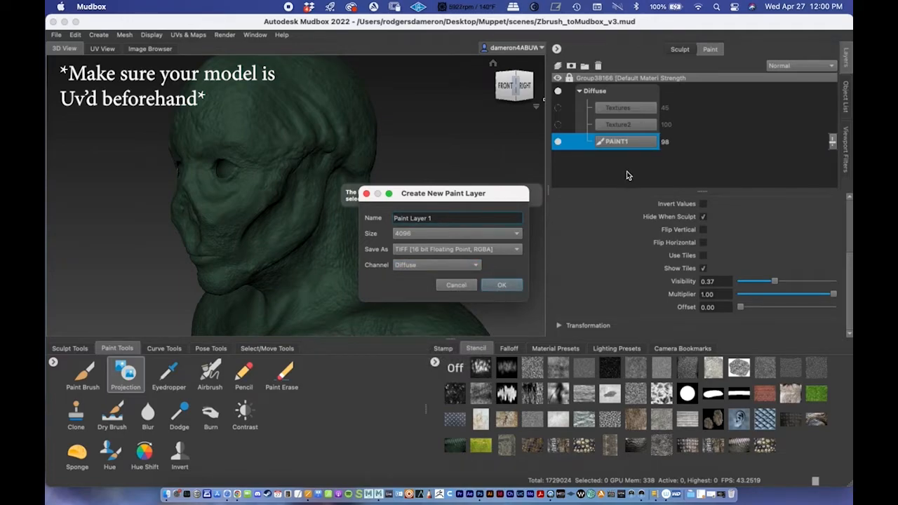
{"action": "left_click", "coordinate": [507, 284]}
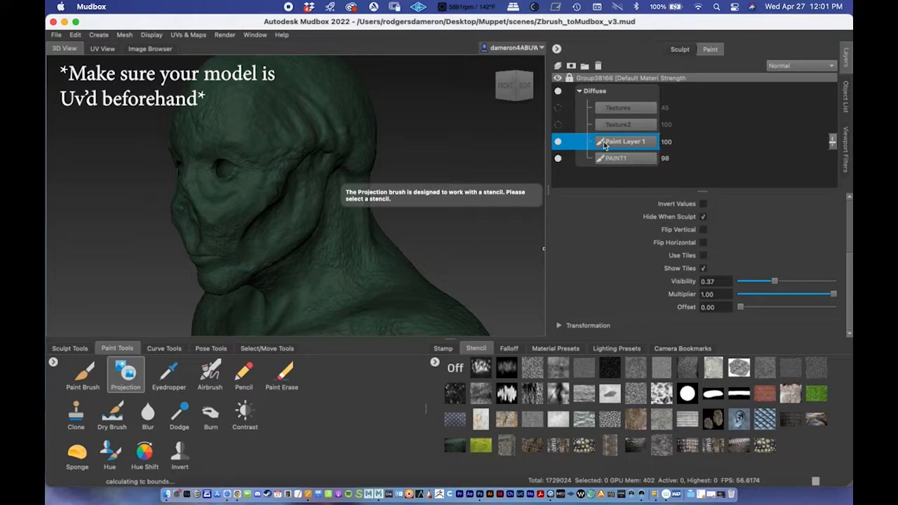
Delete the newly created Paint Layer 1
{"action": "left_click", "coordinate": [598, 65]}
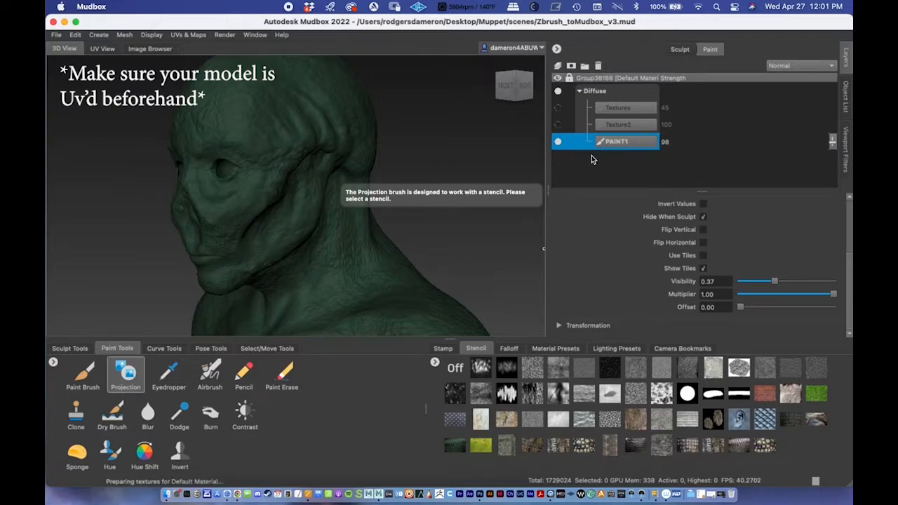
{"action": "mouse_move", "coordinate": [329, 176]}
{"action": "left_mouse_down", "text": "alt"}
{"action": "mouse_move", "coordinate": [327, 141]}
{"action": "mouse_move", "coordinate": [415, 134]}
{"action": "mouse_move", "coordinate": [321, 144]}
{"action": "mouse_move", "coordinate": [316, 160]}
{"action": "mouse_move", "coordinate": [293, 161]}
{"action": "mouse_move", "coordinate": [372, 147]}
{"action": "mouse_move", "coordinate": [424, 154]}
{"action": "left_mouse_up", "text": "alt"}
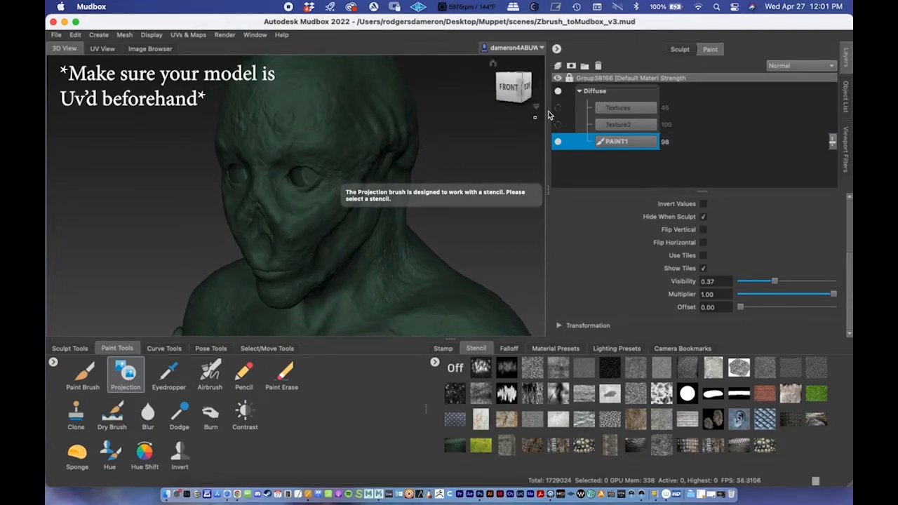
Show the Textures layer briefly to examine its green scale pattern on the head, and hide it again
{"action": "left_click", "coordinate": [559, 108]}
{"action": "left_click_drag", "start_coordinate": [361, 110], "coordinate": [377, 124], "text": "alt"}
{"action": "right_click_drag", "start_coordinate": [377, 124], "coordinate": [494, 137], "text": "alt"}
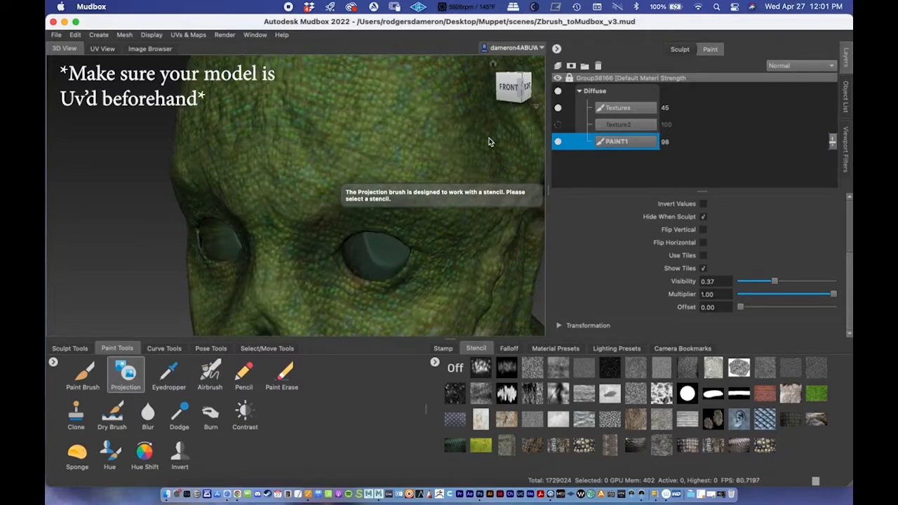
{"action": "left_click_drag", "start_coordinate": [301, 189], "coordinate": [478, 122], "text": "alt"}
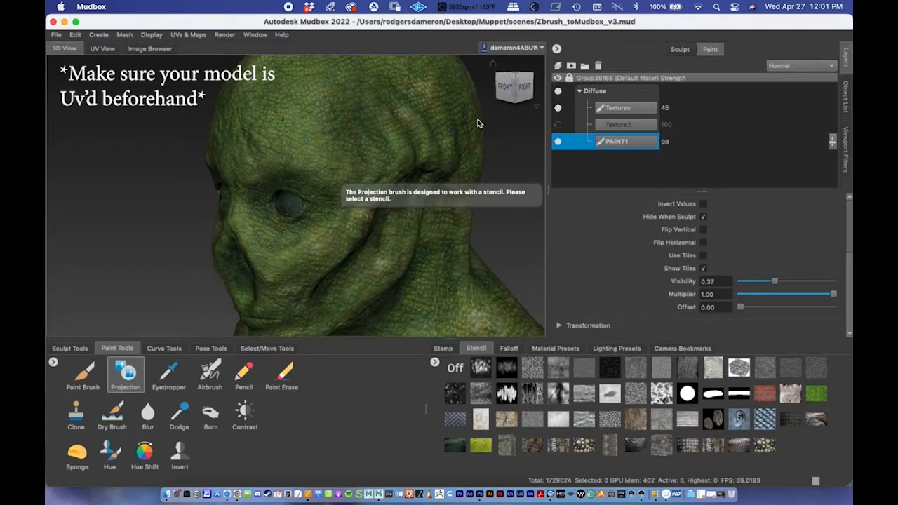
{"action": "left_click", "coordinate": [559, 108]}
Turn on the Texture2 layer and examine its projected reptile skin across the face, ear and neck
{"action": "left_click", "coordinate": [558, 124]}
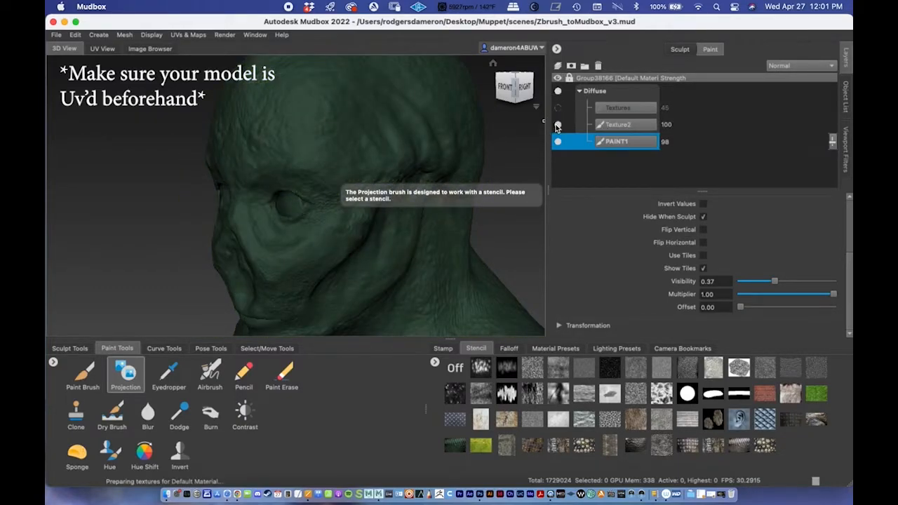
{"action": "left_click_drag", "start_coordinate": [424, 138], "coordinate": [421, 123], "text": "alt"}
{"action": "right_click_drag", "start_coordinate": [421, 123], "coordinate": [252, 144], "text": "alt"}
{"action": "mouse_move", "coordinate": [252, 144]}
{"action": "left_mouse_down", "text": "alt"}
{"action": "mouse_move", "coordinate": [246, 149]}
{"action": "mouse_move", "coordinate": [260, 150]}
{"action": "left_mouse_up", "text": "alt"}
{"action": "scroll", "coordinate": [279, 148], "scroll_direction": "up", "scroll_amount": 5}
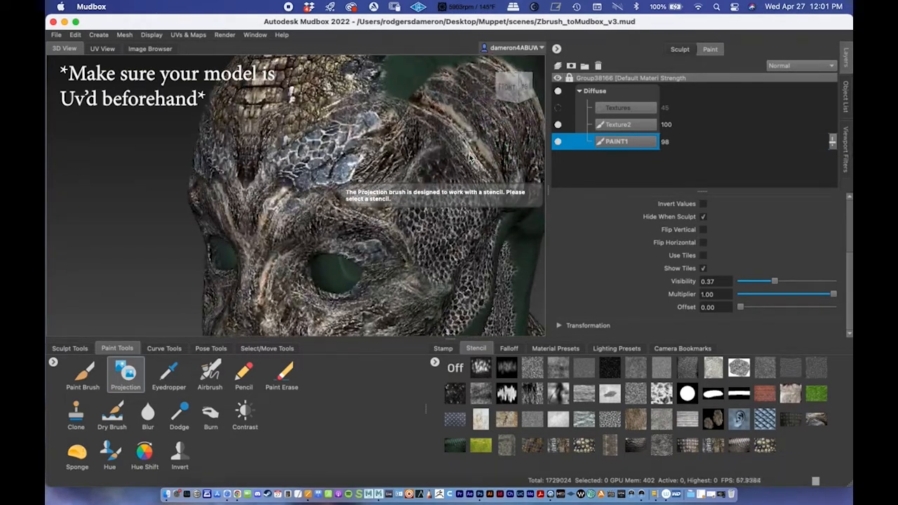
{"action": "scroll", "coordinate": [355, 148], "scroll_direction": "up", "scroll_amount": 4}
{"action": "left_click_drag", "start_coordinate": [357, 148], "coordinate": [325, 133], "text": "alt"}
{"action": "left_click_drag", "start_coordinate": [363, 109], "coordinate": [327, 135], "text": "alt"}
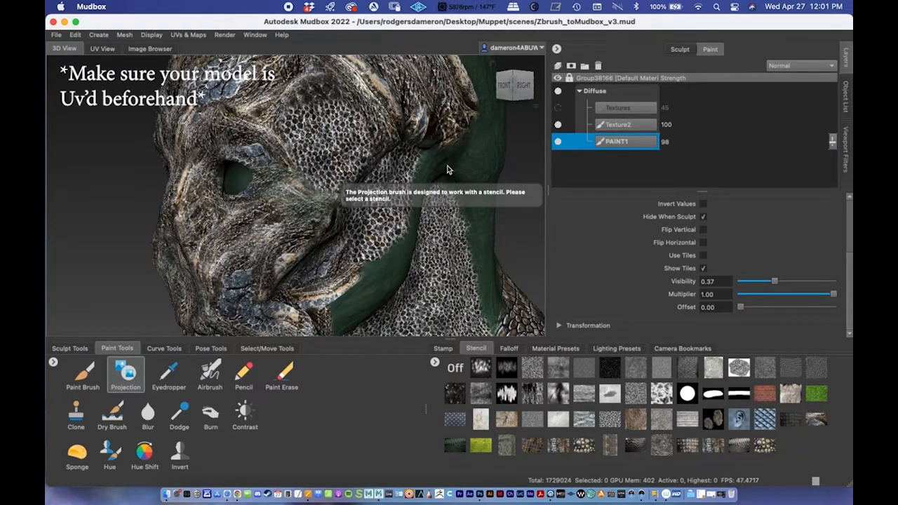
{"action": "left_click_drag", "start_coordinate": [339, 123], "coordinate": [271, 139], "text": "alt"}
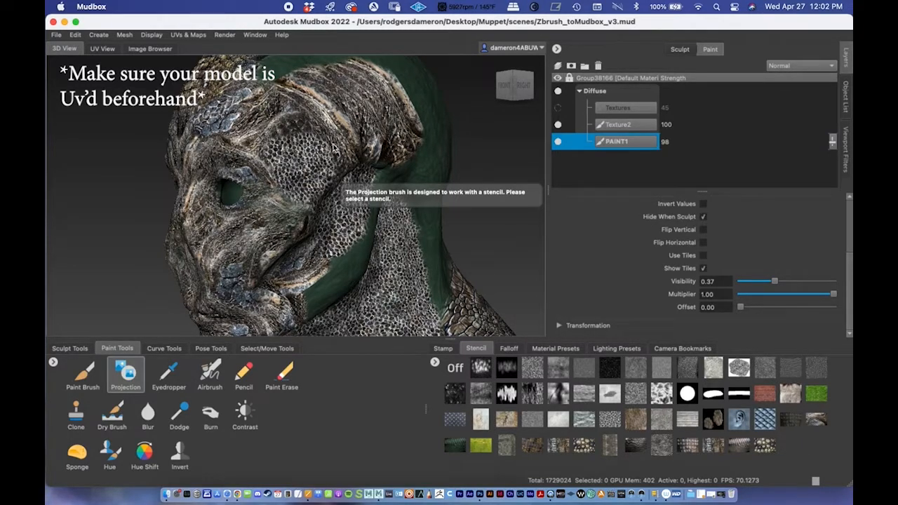
Select the Texture2 layer for painting on the bare green back of the head
{"action": "left_click_drag", "start_coordinate": [408, 133], "coordinate": [358, 153], "text": "alt"}
{"action": "middle_click_drag", "start_coordinate": [358, 153], "coordinate": [287, 102], "text": "alt"}
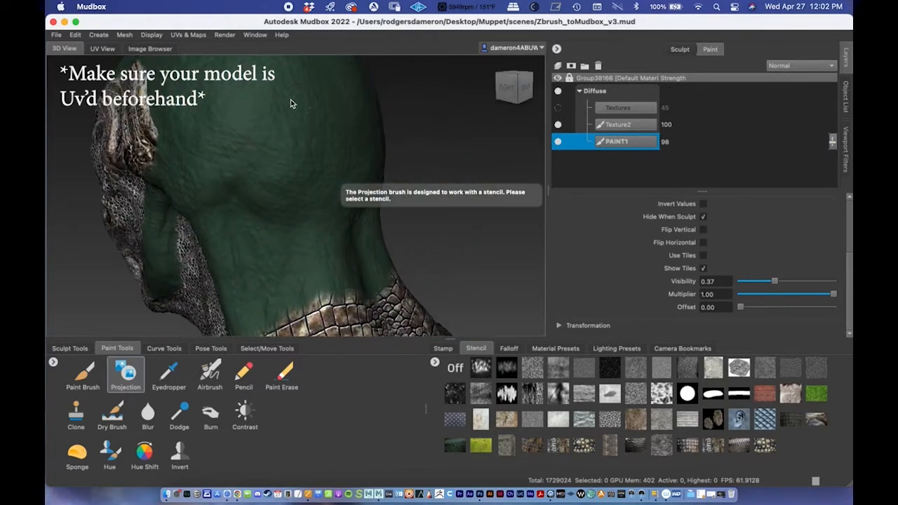
{"action": "right_click_drag", "start_coordinate": [268, 104], "coordinate": [287, 116], "text": "alt"}
{"action": "left_click_drag", "start_coordinate": [287, 116], "coordinate": [333, 150], "text": "alt"}
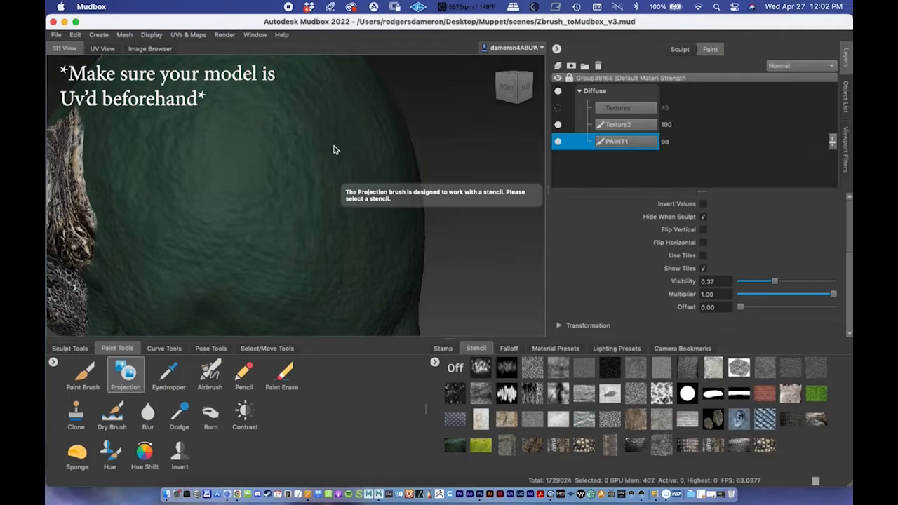
{"action": "right_click_drag", "start_coordinate": [339, 129], "coordinate": [303, 116], "text": "alt"}
{"action": "left_click_drag", "start_coordinate": [303, 116], "coordinate": [306, 150], "text": "alt"}
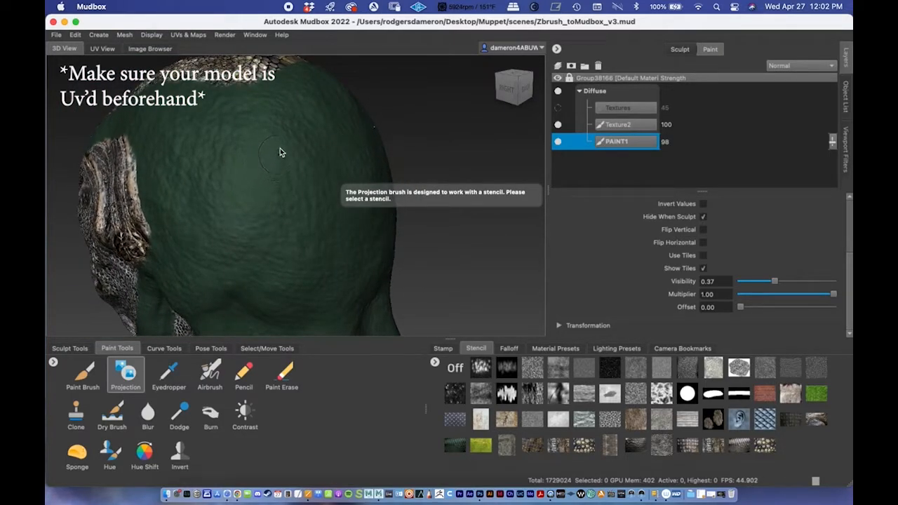
{"action": "left_click_drag", "start_coordinate": [255, 143], "coordinate": [262, 137], "text": "alt"}
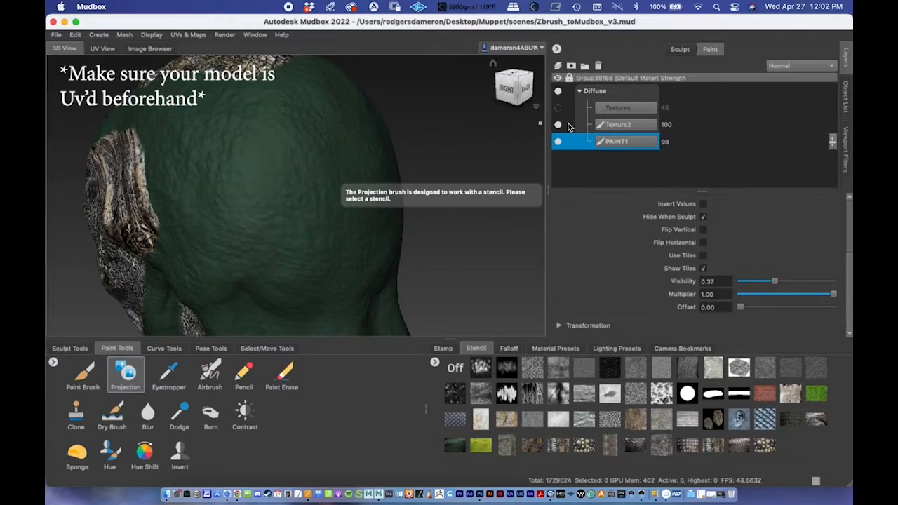
{"action": "left_click", "coordinate": [605, 127]}
Toggle the Texture2 layer off and on to compare the head with and without its skin texture
{"action": "left_click_drag", "start_coordinate": [208, 120], "coordinate": [368, 169], "text": "alt"}
{"action": "left_click", "coordinate": [559, 124]}
{"action": "left_click", "coordinate": [559, 125]}
{"action": "left_click", "coordinate": [558, 125]}
{"action": "left_click", "coordinate": [559, 125]}
{"action": "left_click_drag", "start_coordinate": [538, 126], "coordinate": [313, 127], "text": "alt"}
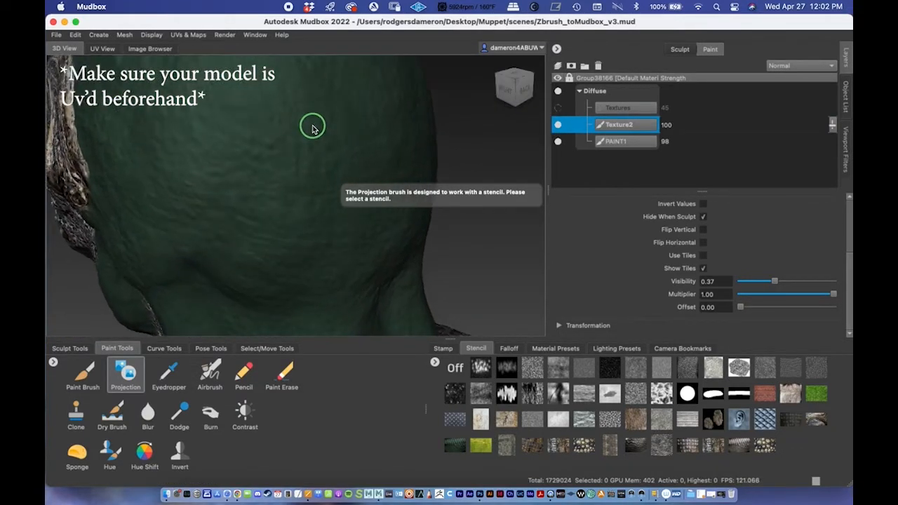
{"action": "left_click_drag", "start_coordinate": [257, 132], "coordinate": [118, 298], "text": "alt"}
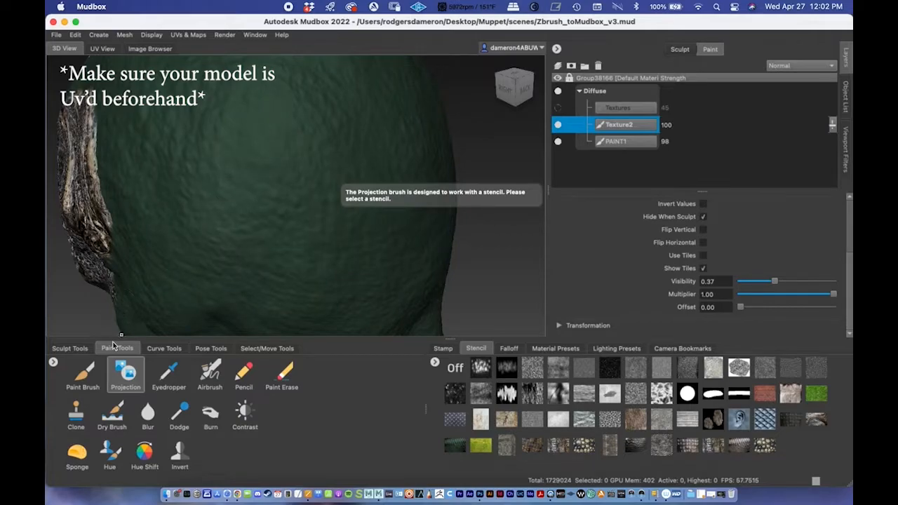
Activate the Projection brush and set its size to 0.33
{"action": "left_click", "coordinate": [127, 377]}
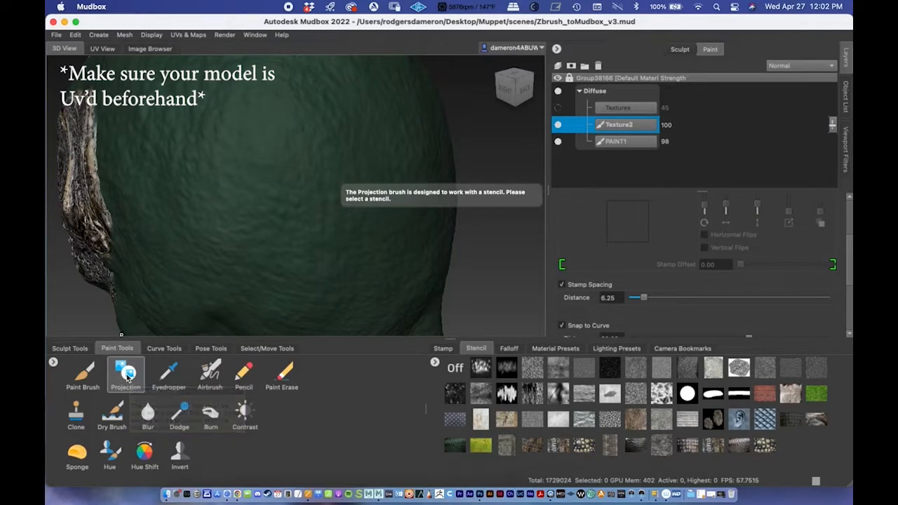
{"action": "scroll", "coordinate": [711, 263], "scroll_direction": "up", "scroll_amount": 1}
{"action": "scroll", "coordinate": [709, 263], "scroll_direction": "up", "scroll_amount": 3}
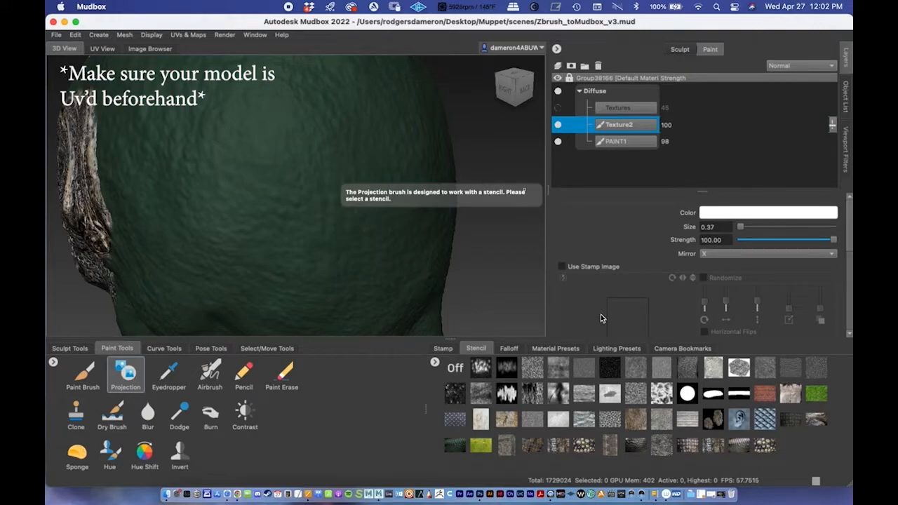
{"action": "right_click", "coordinate": [266, 161]}
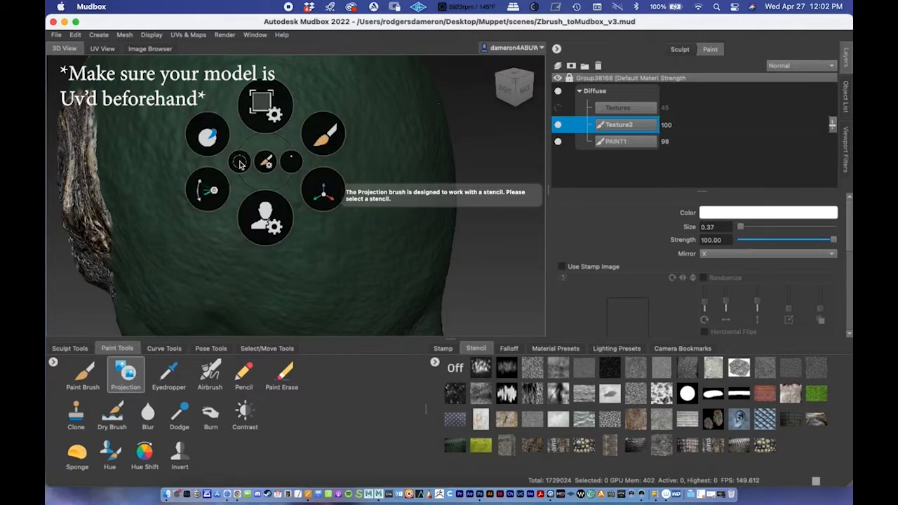
{"action": "mouse_move", "coordinate": [239, 164]}
{"action": "left_mouse_down"}
{"action": "mouse_move", "coordinate": [243, 149]}
{"action": "mouse_move", "coordinate": [227, 168]}
{"action": "mouse_move", "coordinate": [243, 152]}
{"action": "mouse_move", "coordinate": [275, 169]}
{"action": "left_mouse_up"}
{"action": "left_click_drag", "start_coordinate": [240, 162], "coordinate": [241, 167]}
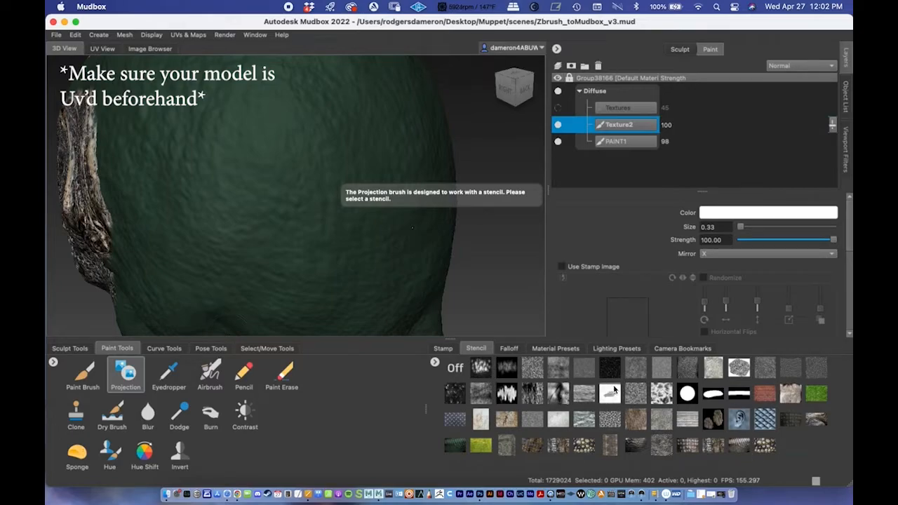
Load the red brick stencil, try a projection stroke through it on the back of the head, and undo the stroke
{"action": "left_click", "coordinate": [765, 393]}
{"action": "mouse_move", "coordinate": [273, 201]}
{"action": "left_mouse_down"}
{"action": "mouse_move", "coordinate": [227, 201]}
{"action": "mouse_move", "coordinate": [240, 190]}
{"action": "mouse_move", "coordinate": [302, 204]}
{"action": "left_mouse_up"}
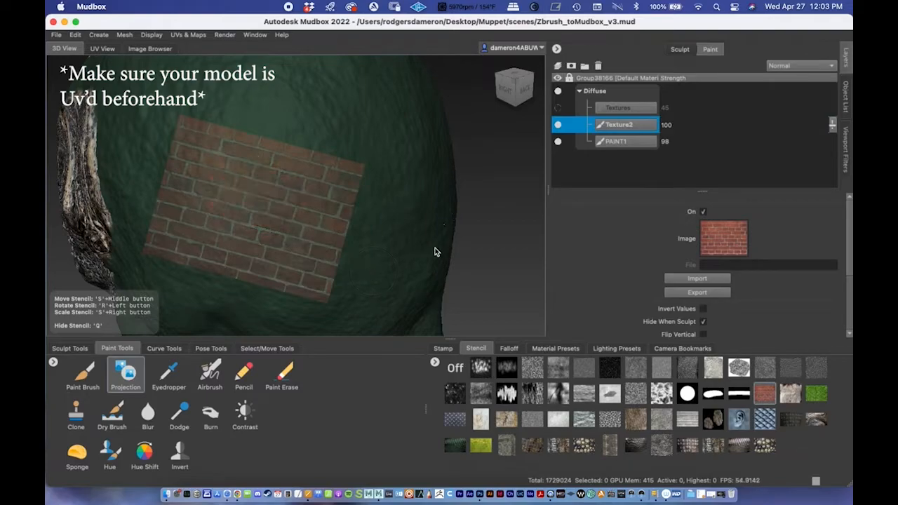
{"action": "key", "text": "super+z"}
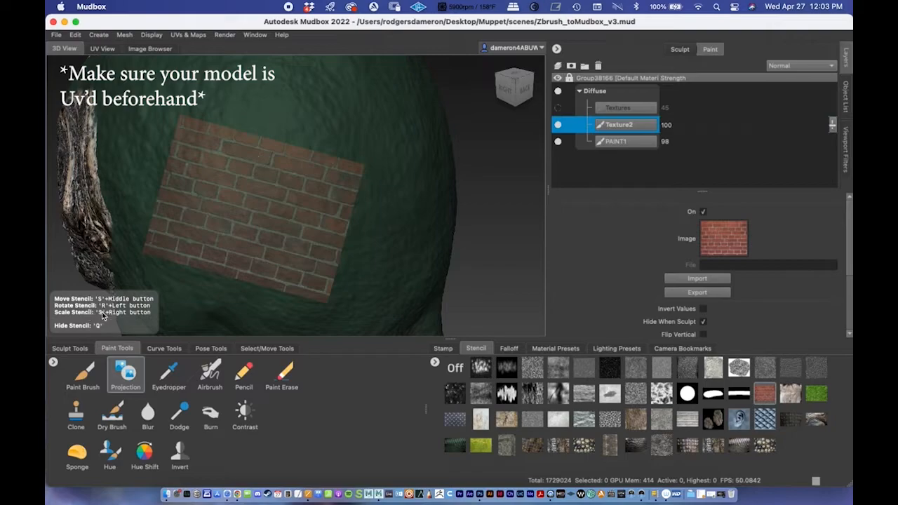
Hide and show the brick stencil repeatedly to compare the head with and without the overlay
{"action": "key", "text": "q"}
{"action": "key", "text": "q"}
{"action": "key", "text": "q"}
{"action": "key", "text": "q"}
{"action": "left_click_drag", "start_coordinate": [472, 225], "coordinate": [323, 193], "text": "alt"}
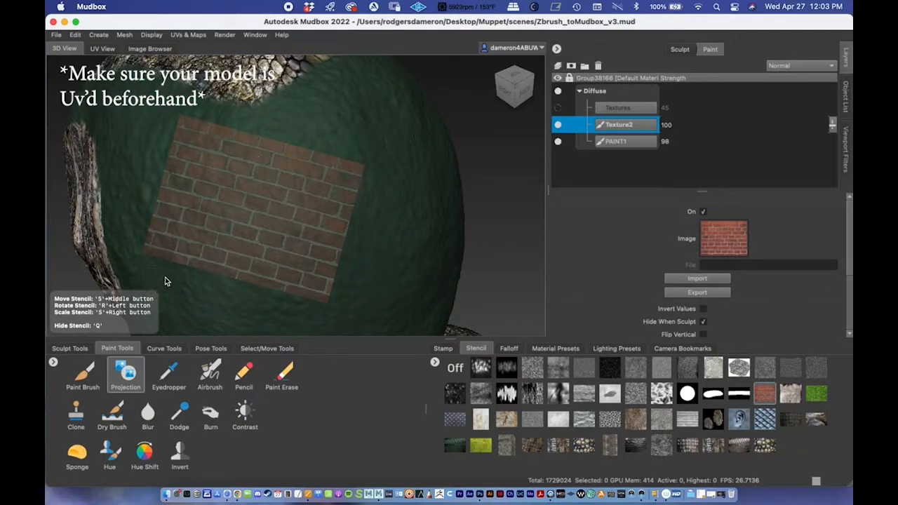
Enlarge the brick stencil slightly and reposition it over the back of the head
{"action": "right_click_drag", "start_coordinate": [257, 200], "coordinate": [286, 204]}
{"action": "mouse_move", "coordinate": [268, 207]}
{"action": "left_mouse_down"}
{"action": "mouse_move", "coordinate": [356, 199]}
{"action": "mouse_move", "coordinate": [284, 179]}
{"action": "mouse_move", "coordinate": [310, 201]}
{"action": "mouse_move", "coordinate": [275, 191]}
{"action": "left_mouse_up"}
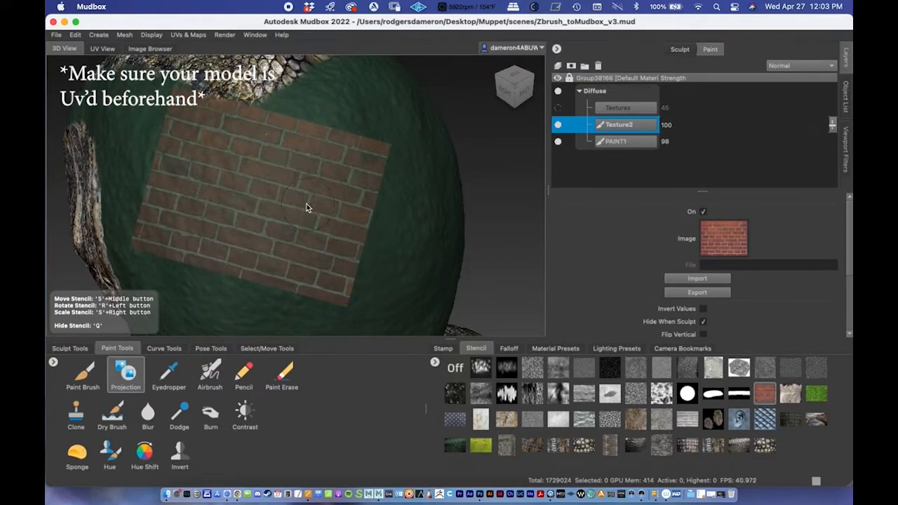
{"action": "left_click_drag", "start_coordinate": [468, 241], "coordinate": [416, 221], "text": "alt"}
{"action": "left_click_drag", "start_coordinate": [273, 193], "coordinate": [288, 203], "text": "alt"}
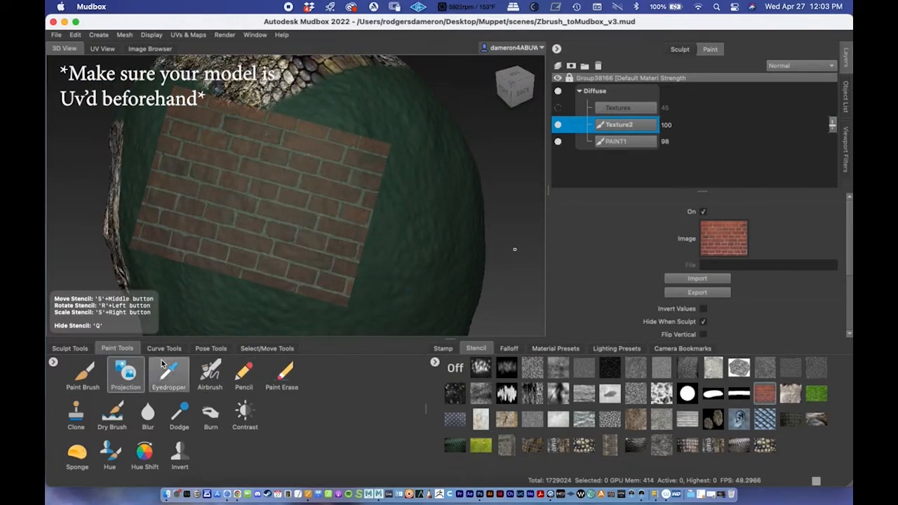
Try a short brick projection stroke at brush size 0.33 near the stencil's centre and undo it
{"action": "left_click", "coordinate": [124, 376]}
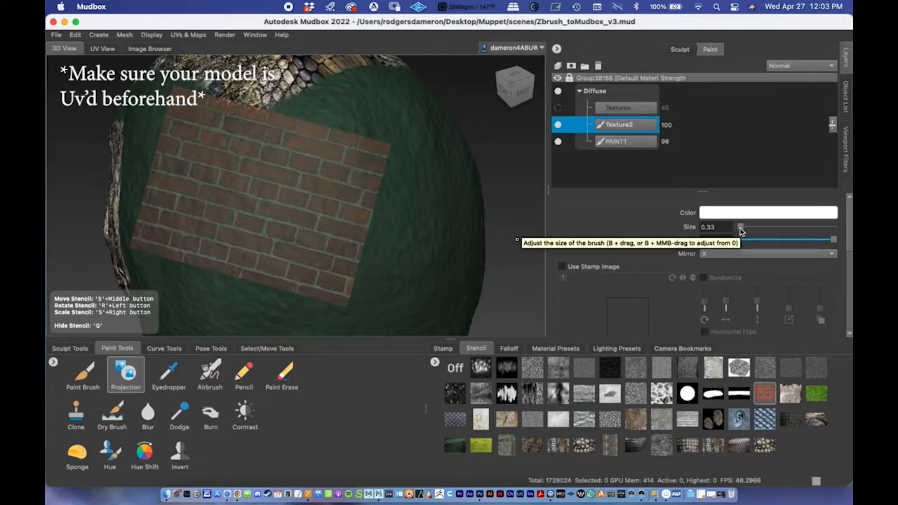
{"action": "left_click_drag", "start_coordinate": [273, 192], "coordinate": [284, 201]}
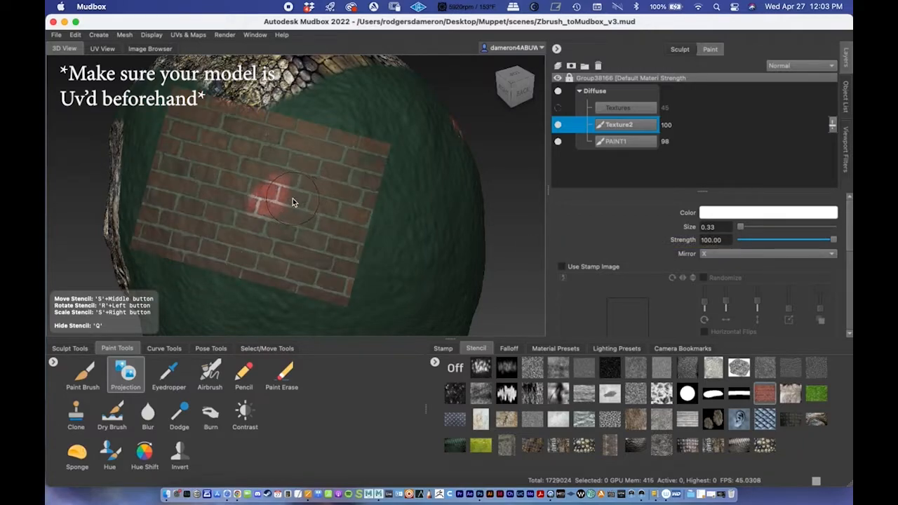
{"action": "key", "text": "super+z"}
Try a Projection brush size of 1.80 and reduce it to 0.39
{"action": "left_click_drag", "start_coordinate": [741, 229], "coordinate": [742, 228]}
{"action": "key", "text": "space"}
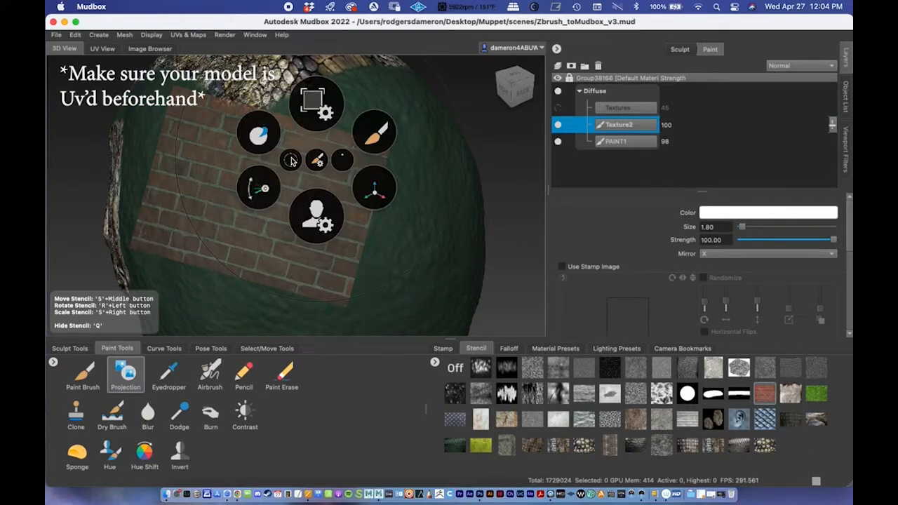
{"action": "left_click_drag", "start_coordinate": [292, 162], "coordinate": [282, 224]}
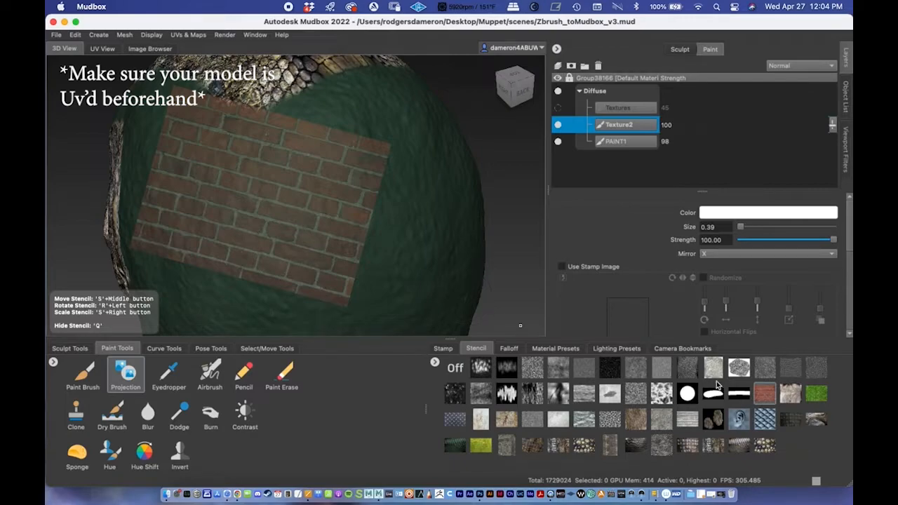
Lower the brick stencil's visibility to 0.12 and try projecting a small brick patch onto the back of the head
{"action": "left_click", "coordinate": [765, 398]}
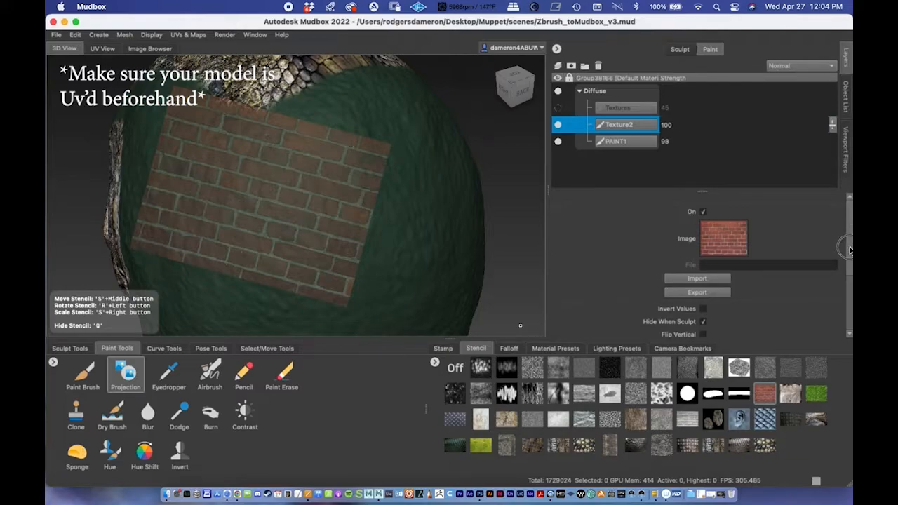
{"action": "scroll", "coordinate": [836, 288], "scroll_direction": "down", "scroll_amount": 2}
{"action": "scroll", "coordinate": [835, 287], "scroll_direction": "down", "scroll_amount": 3}
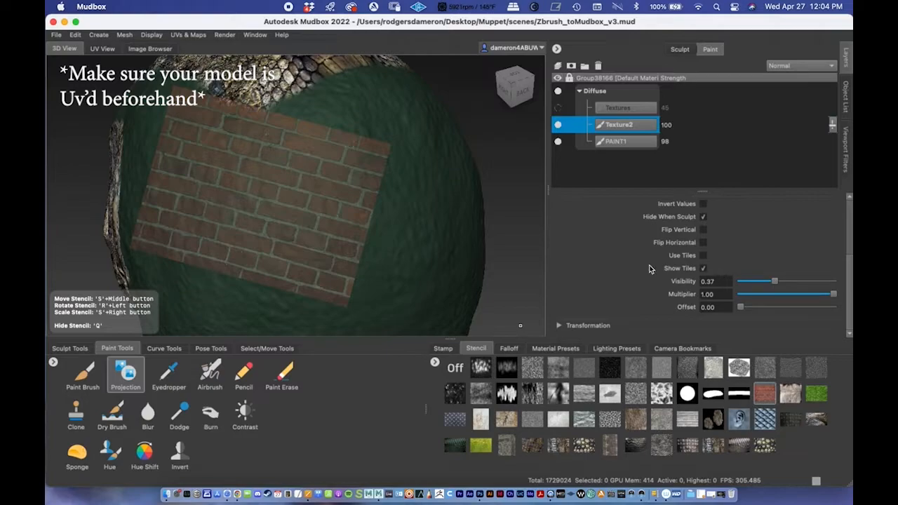
{"action": "left_click_drag", "start_coordinate": [776, 283], "coordinate": [751, 282]}
{"action": "mouse_move", "coordinate": [282, 219]}
{"action": "left_mouse_down"}
{"action": "mouse_move", "coordinate": [302, 207]}
{"action": "mouse_move", "coordinate": [239, 186]}
{"action": "mouse_move", "coordinate": [341, 203]}
{"action": "left_mouse_up"}
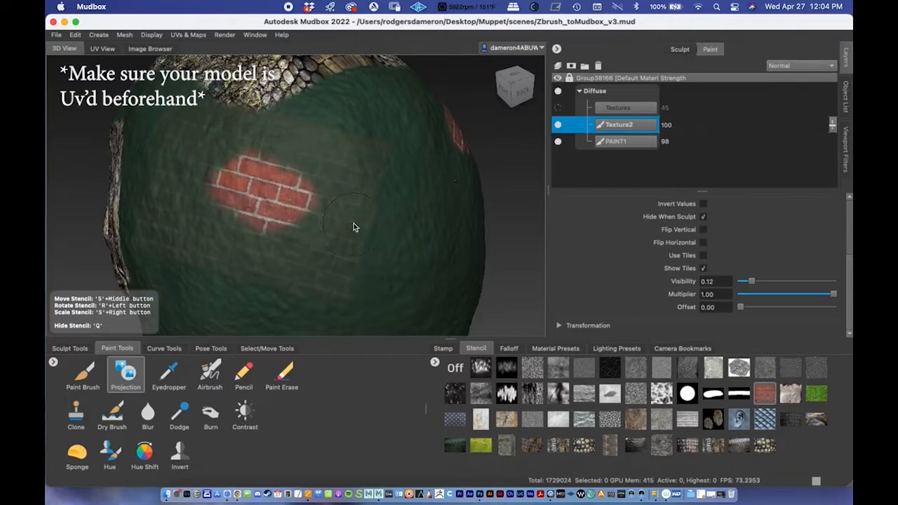
{"action": "left_click", "coordinate": [703, 268]}
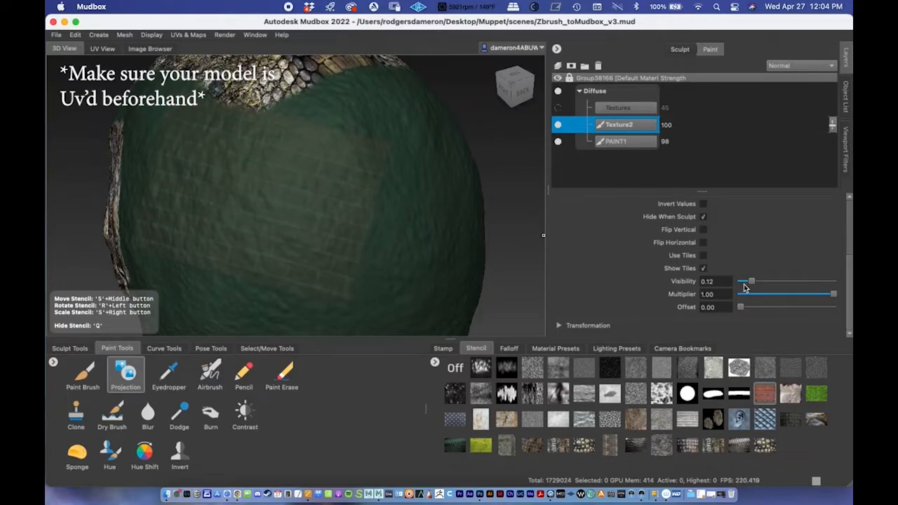
Set the stencil's visibility to 1.00, project a brick patch onto the back of the head, and inspect it with the stencil hidden
{"action": "left_click_drag", "start_coordinate": [753, 284], "coordinate": [836, 282]}
{"action": "mouse_move", "coordinate": [320, 190]}
{"action": "left_mouse_down"}
{"action": "mouse_move", "coordinate": [279, 218]}
{"action": "mouse_move", "coordinate": [201, 194]}
{"action": "mouse_move", "coordinate": [297, 181]}
{"action": "mouse_move", "coordinate": [304, 241]}
{"action": "left_mouse_up"}
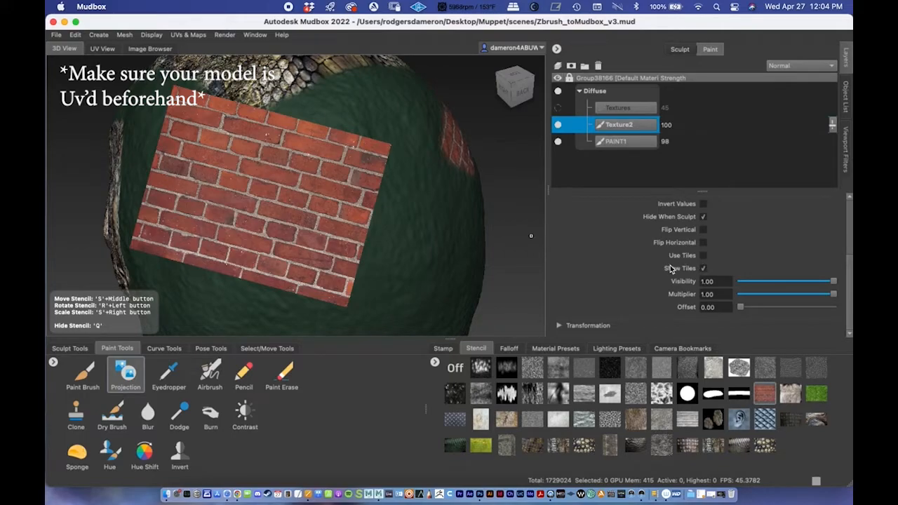
{"action": "key", "text": "q"}
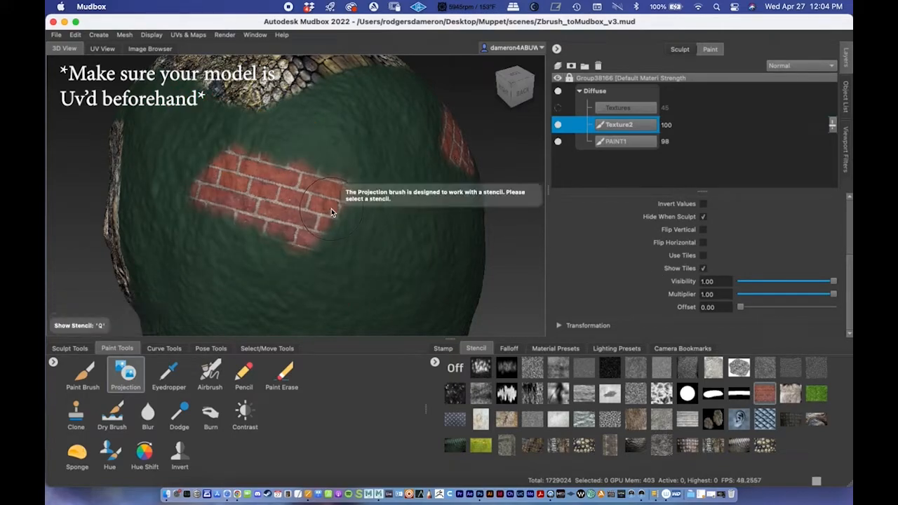
{"action": "key", "text": "q"}
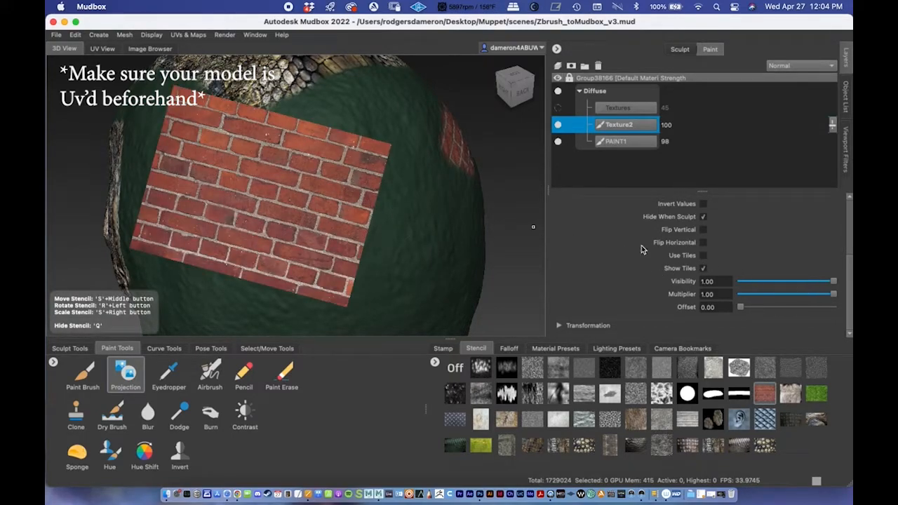
{"action": "key", "text": "q"}
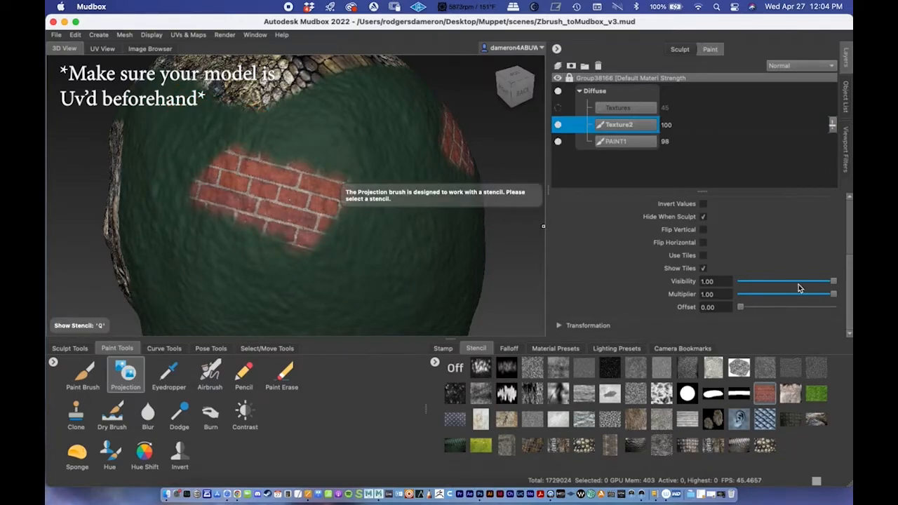
Undo the projected brick patch and, with the Texture2 layer hidden, set the stencil's visibility to 0.17
{"action": "left_click_drag", "start_coordinate": [834, 281], "coordinate": [748, 281]}
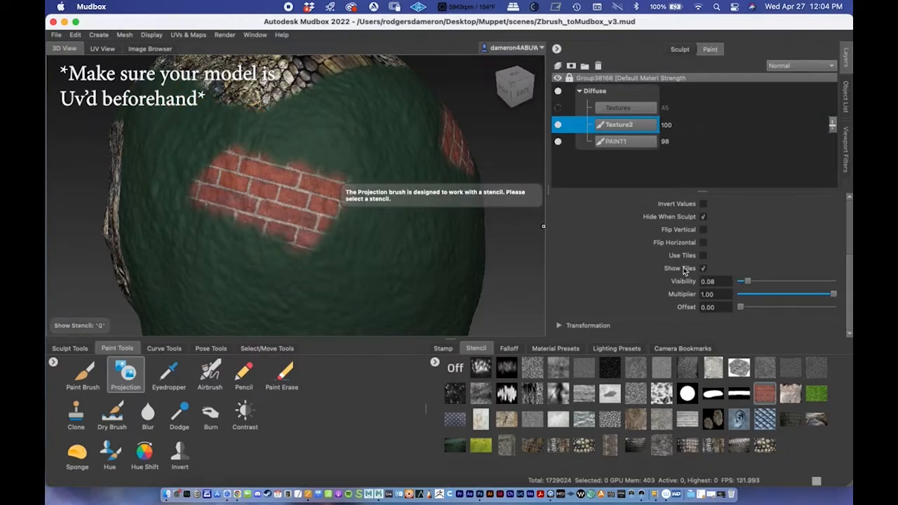
{"action": "left_click", "coordinate": [75, 34]}
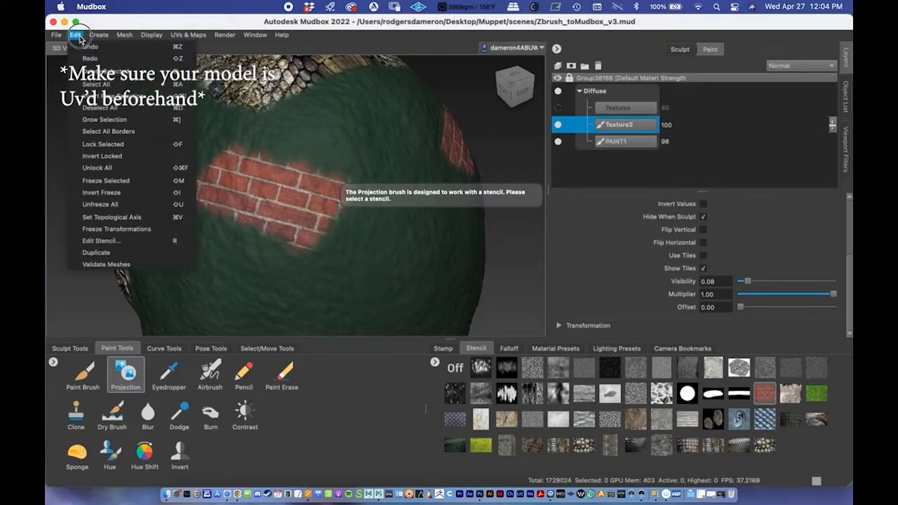
{"action": "left_click", "coordinate": [88, 47]}
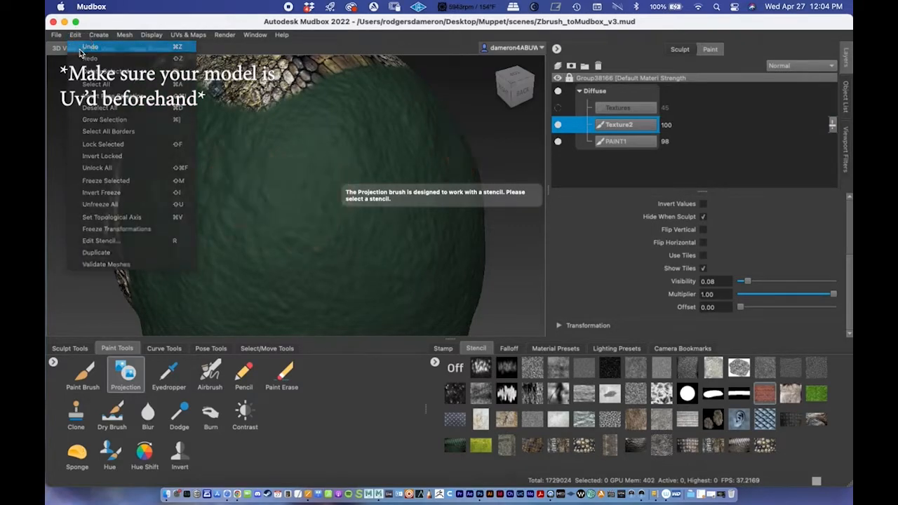
{"action": "left_click", "coordinate": [748, 282]}
{"action": "mouse_move", "coordinate": [750, 282]}
{"action": "left_mouse_down"}
{"action": "mouse_move", "coordinate": [764, 281]}
{"action": "mouse_move", "coordinate": [756, 283]}
{"action": "left_mouse_up"}
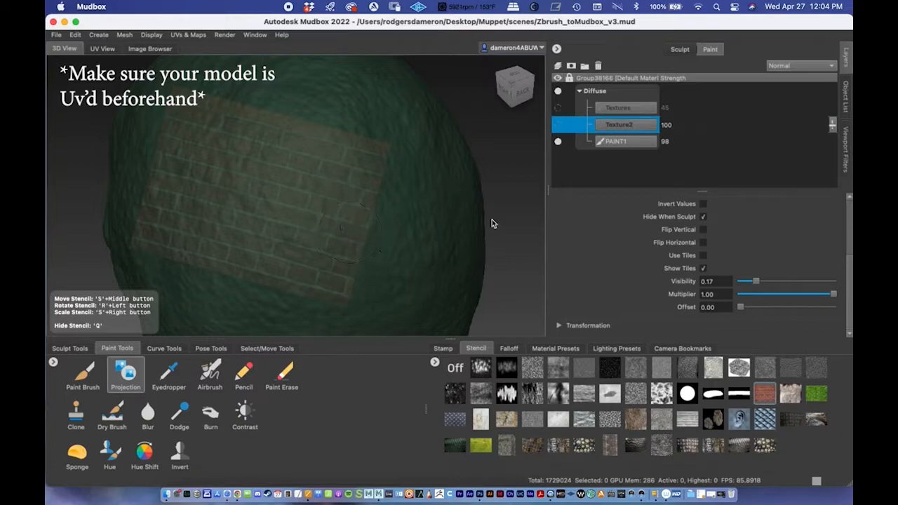
Try the brick stencil's vertical and horizontal flips and turn both off again
{"action": "left_click", "coordinate": [703, 232]}
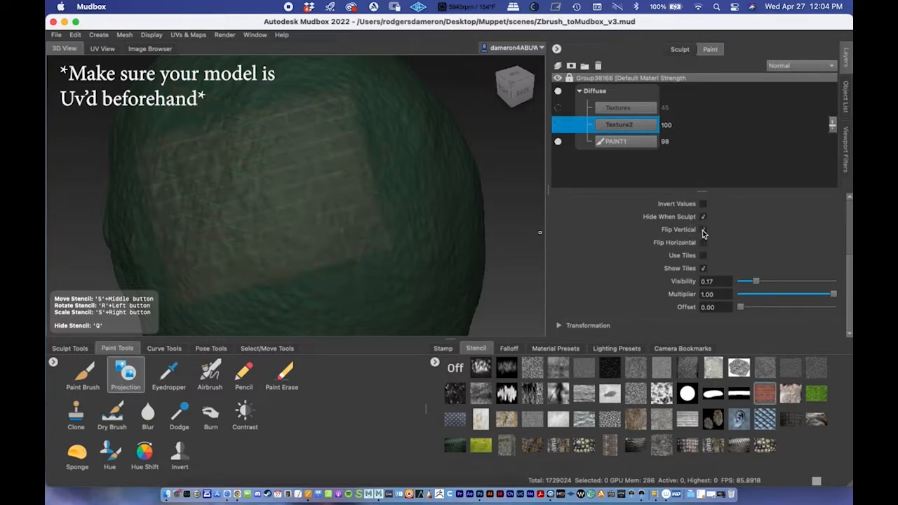
{"action": "left_click", "coordinate": [703, 231]}
{"action": "left_click", "coordinate": [704, 242]}
{"action": "left_click", "coordinate": [703, 243]}
{"action": "left_click", "coordinate": [703, 231]}
{"action": "left_click", "coordinate": [704, 231]}
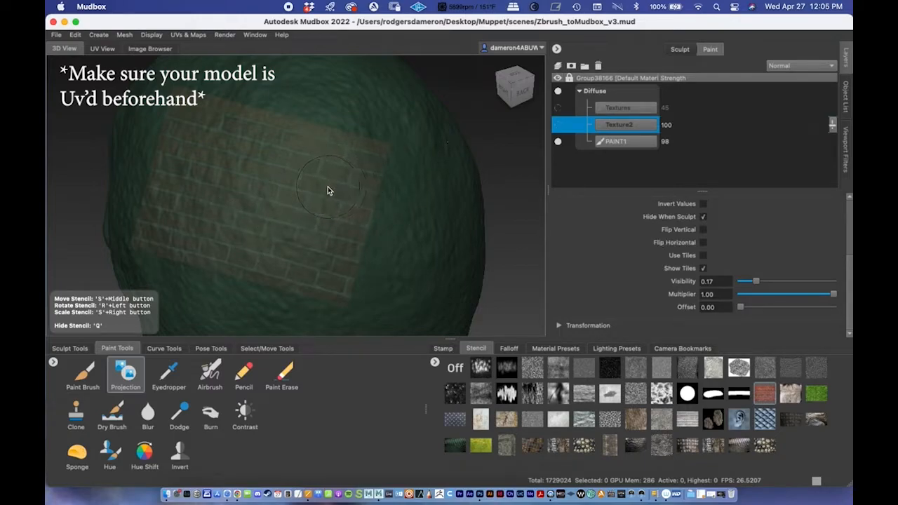
Set the stencil's visibility to 0.30 and rotate the brick stencil counter-clockwise over the back of the head
{"action": "left_click_drag", "start_coordinate": [756, 280], "coordinate": [769, 281]}
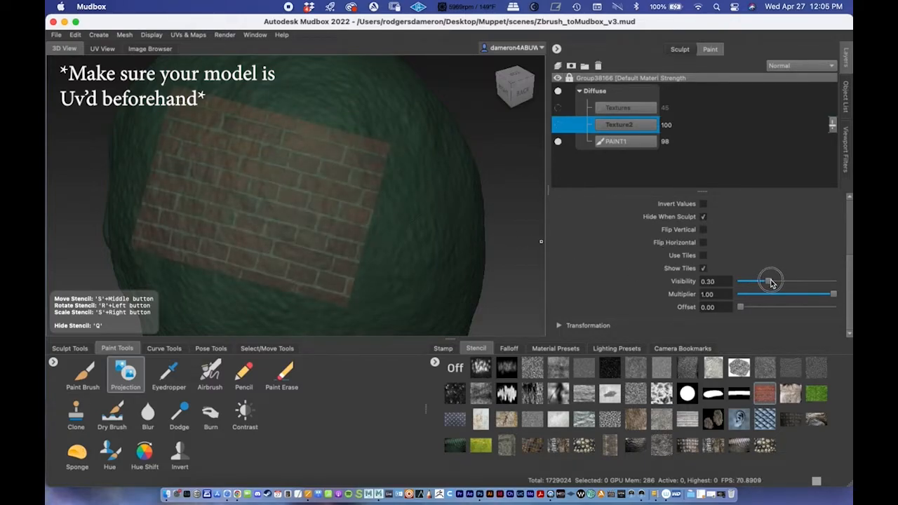
{"action": "key", "text": "r"}
{"action": "mouse_move", "coordinate": [343, 175]}
{"action": "left_mouse_down"}
{"action": "mouse_move", "coordinate": [304, 127]}
{"action": "mouse_move", "coordinate": [344, 210]}
{"action": "mouse_move", "coordinate": [321, 140]}
{"action": "mouse_move", "coordinate": [331, 167]}
{"action": "mouse_move", "coordinate": [327, 146]}
{"action": "left_mouse_up"}
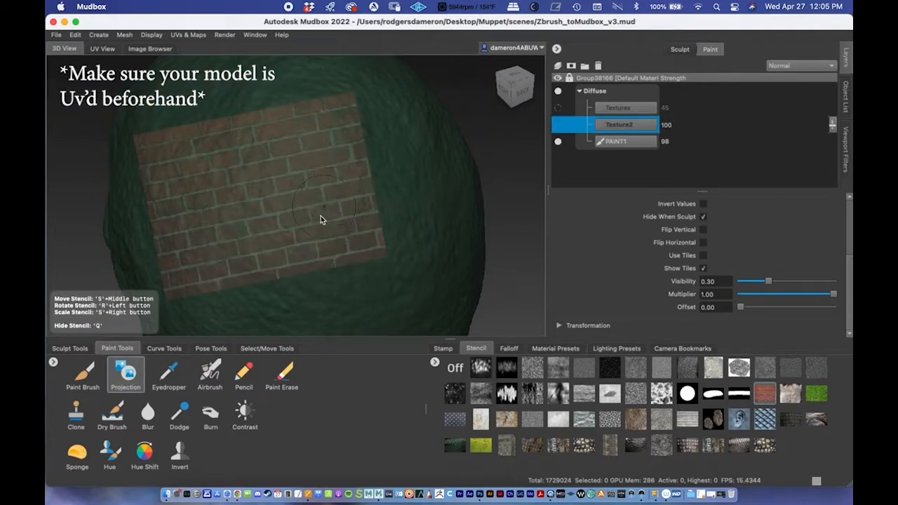
Try tiling the brick stencil across the back of the head and turn the tiling off again
{"action": "middle_click_drag", "start_coordinate": [330, 191], "coordinate": [339, 177], "text": "alt"}
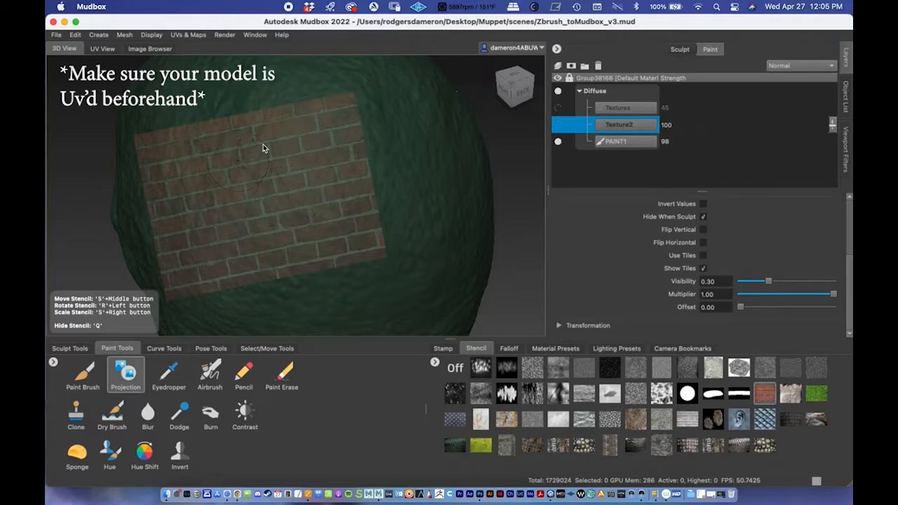
{"action": "left_click", "coordinate": [704, 255]}
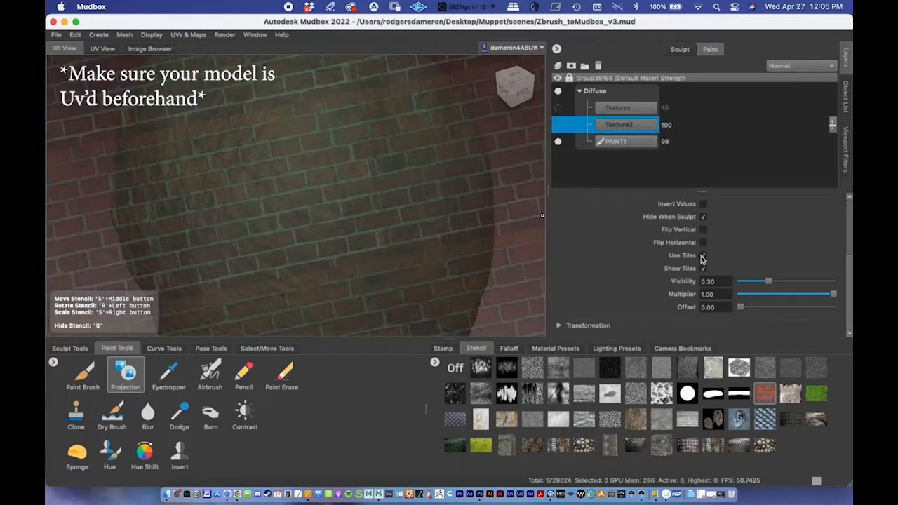
{"action": "middle_click_drag", "start_coordinate": [324, 183], "coordinate": [325, 161], "text": "alt"}
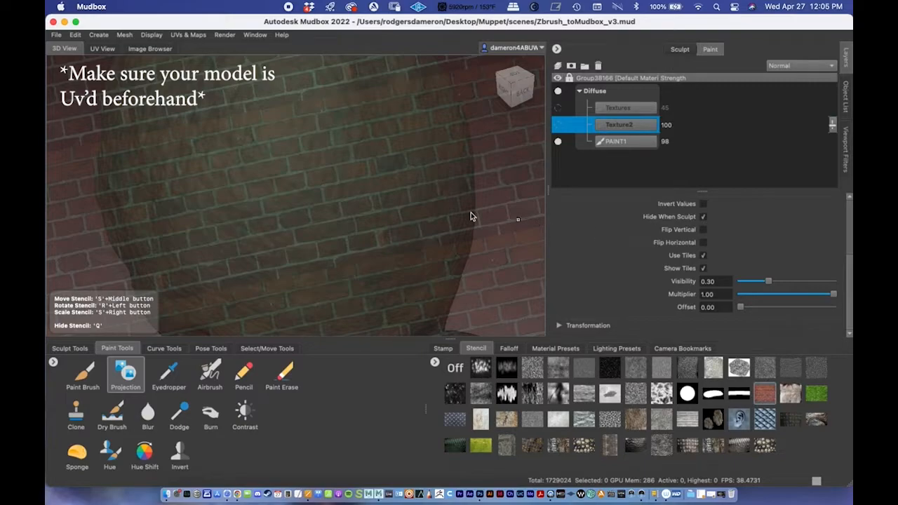
{"action": "left_click", "coordinate": [703, 256]}
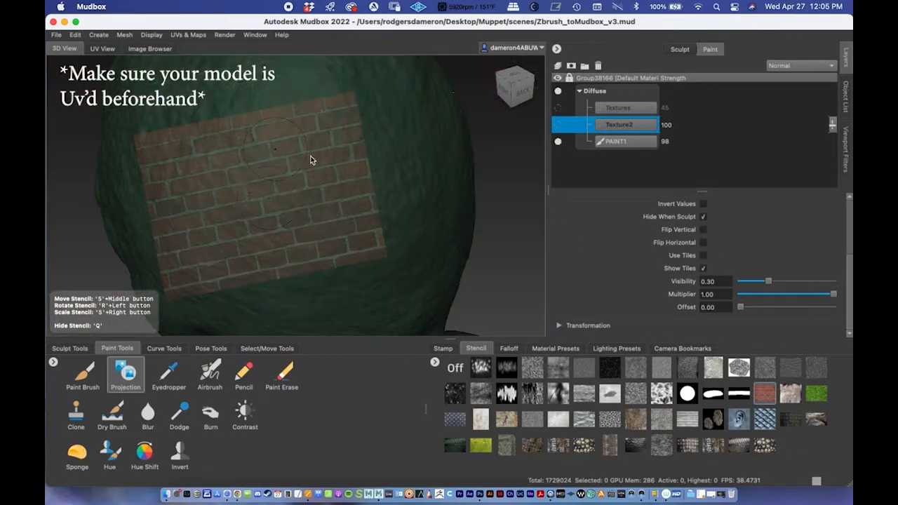
Toggle the brick stencil's horizontal flip on and off, and turn on Use Tiles
{"action": "left_click", "coordinate": [703, 243]}
{"action": "left_click", "coordinate": [705, 243]}
{"action": "left_click", "coordinate": [703, 255]}
{"action": "left_click", "coordinate": [365, 264]}
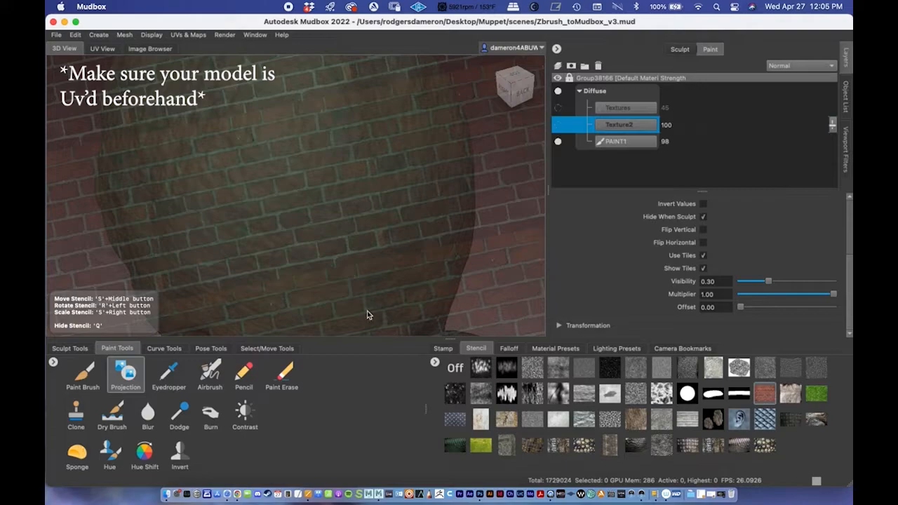
Show the Texture2 layer, project the tiled bricks over the back of the head with the Projection brush, and hide the stencil
{"action": "left_click", "coordinate": [125, 373]}
{"action": "mouse_move", "coordinate": [315, 214]}
{"action": "left_mouse_down"}
{"action": "mouse_move", "coordinate": [318, 197]}
{"action": "mouse_move", "coordinate": [332, 219]}
{"action": "left_mouse_up"}
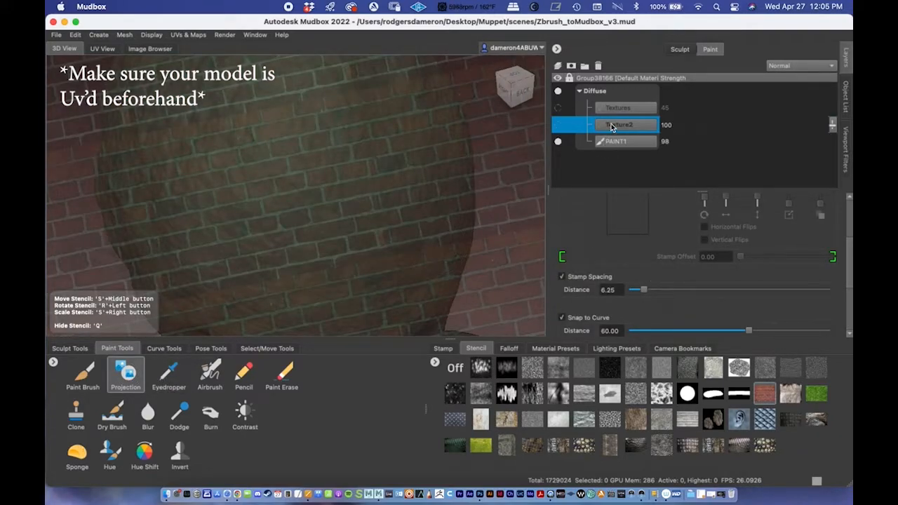
{"action": "left_click", "coordinate": [562, 125]}
{"action": "mouse_move", "coordinate": [311, 252]}
{"action": "left_mouse_down"}
{"action": "mouse_move", "coordinate": [355, 267]}
{"action": "mouse_move", "coordinate": [375, 246]}
{"action": "mouse_move", "coordinate": [297, 172]}
{"action": "mouse_move", "coordinate": [206, 133]}
{"action": "mouse_move", "coordinate": [381, 212]}
{"action": "mouse_move", "coordinate": [297, 147]}
{"action": "mouse_move", "coordinate": [250, 223]}
{"action": "mouse_move", "coordinate": [140, 167]}
{"action": "mouse_move", "coordinate": [343, 206]}
{"action": "mouse_move", "coordinate": [408, 231]}
{"action": "left_mouse_up"}
{"action": "key", "text": "q"}
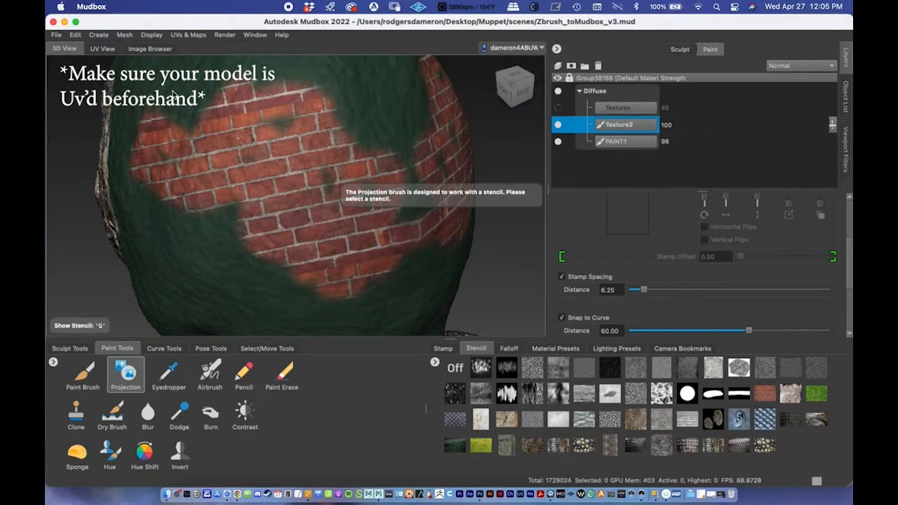
Undo the tiled brick projection on the back of the head
{"action": "scroll", "coordinate": [850, 281], "scroll_direction": "down", "scroll_amount": 3}
{"action": "scroll", "coordinate": [850, 281], "scroll_direction": "down", "scroll_amount": 2}
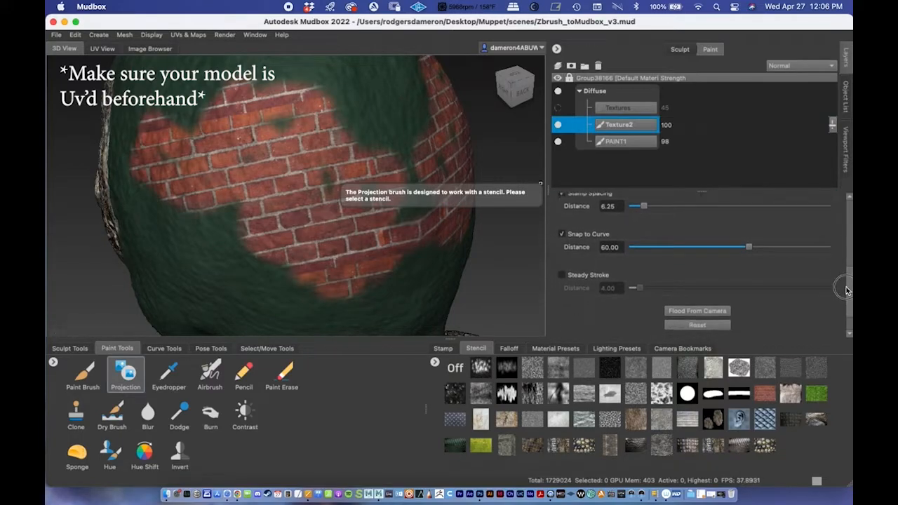
{"action": "left_click", "coordinate": [74, 35]}
{"action": "left_click", "coordinate": [84, 47]}
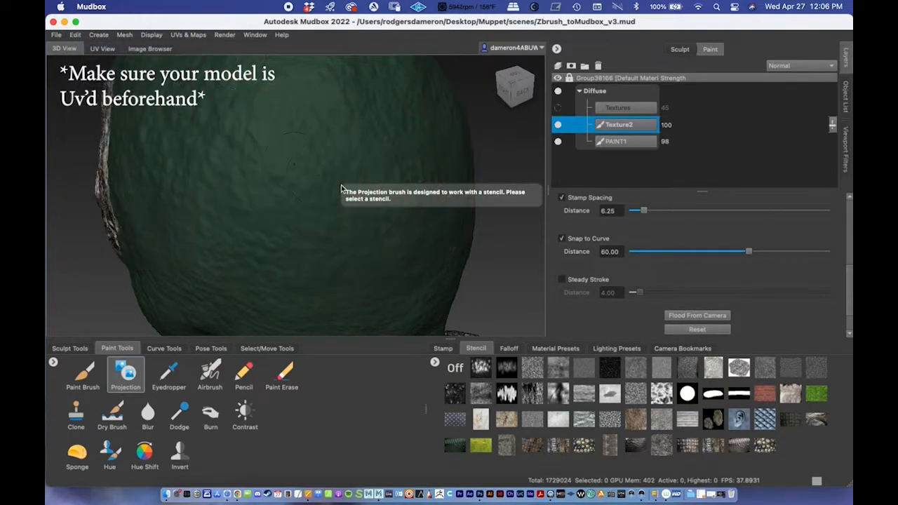
Reselect the brick stencil, turn off its tiling and set its visibility to 0.25
{"action": "left_click", "coordinate": [767, 397]}
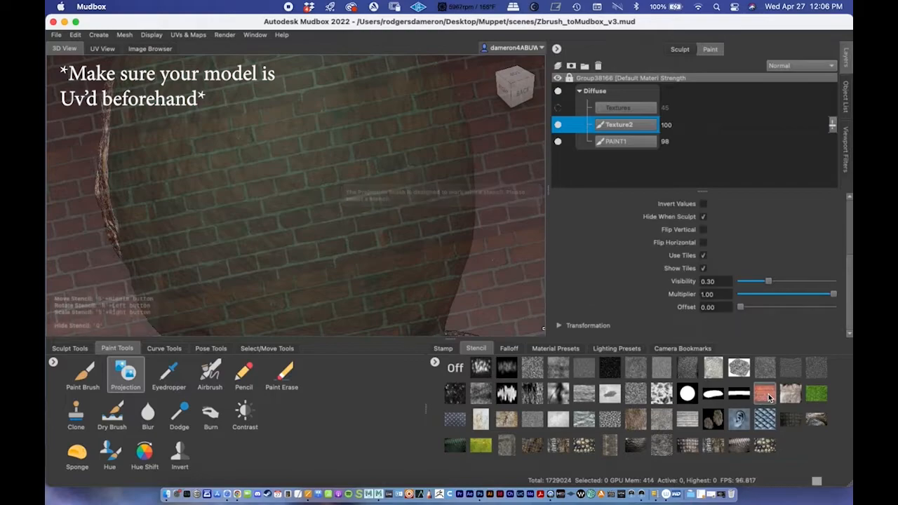
{"action": "left_click", "coordinate": [700, 257]}
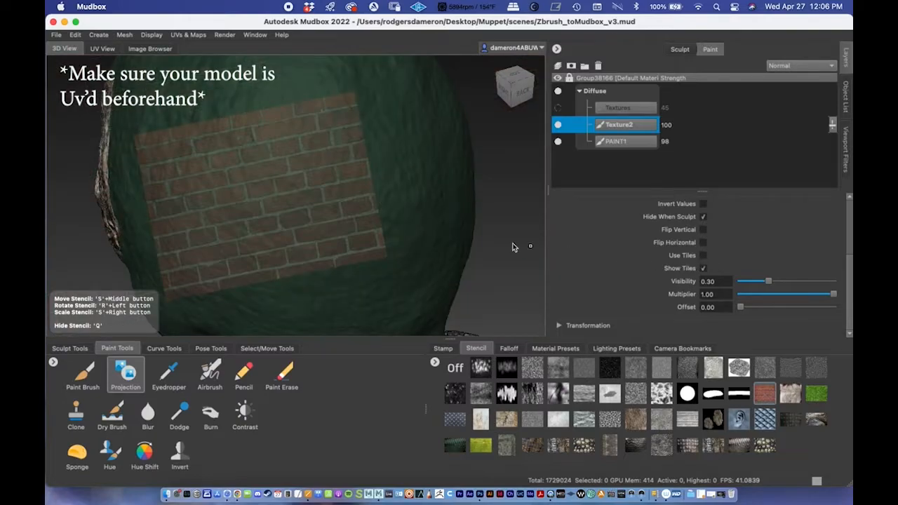
{"action": "left_click_drag", "start_coordinate": [769, 284], "coordinate": [763, 284]}
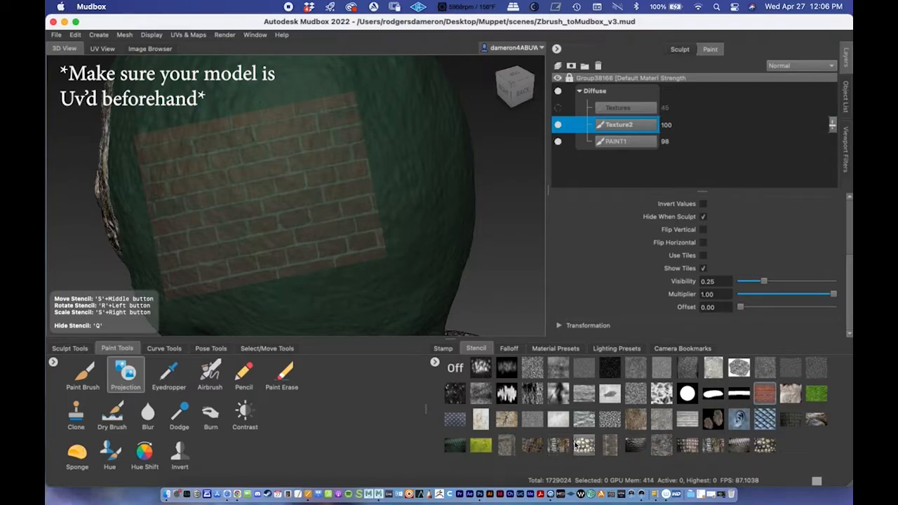
Browse the Reptiles image folder for stencil files to add, and close the browser without importing any
{"action": "left_click", "coordinate": [435, 364]}
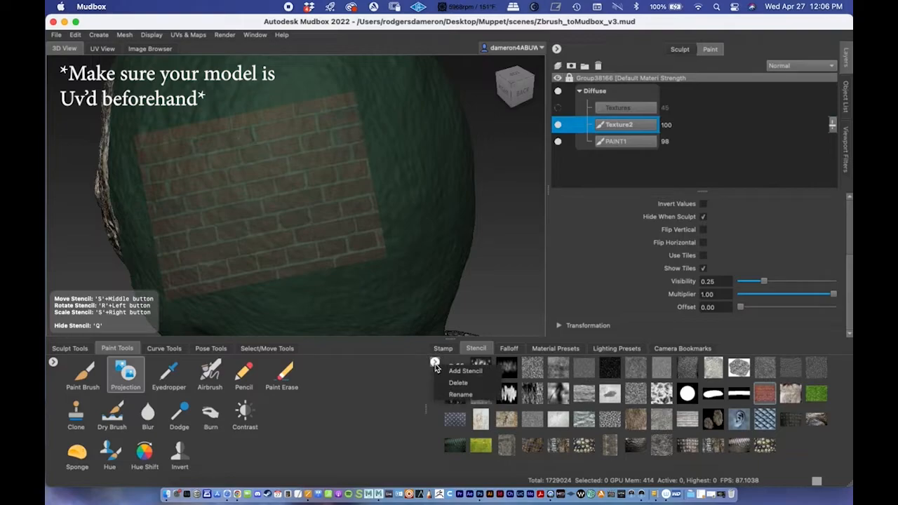
{"action": "left_click", "coordinate": [458, 373]}
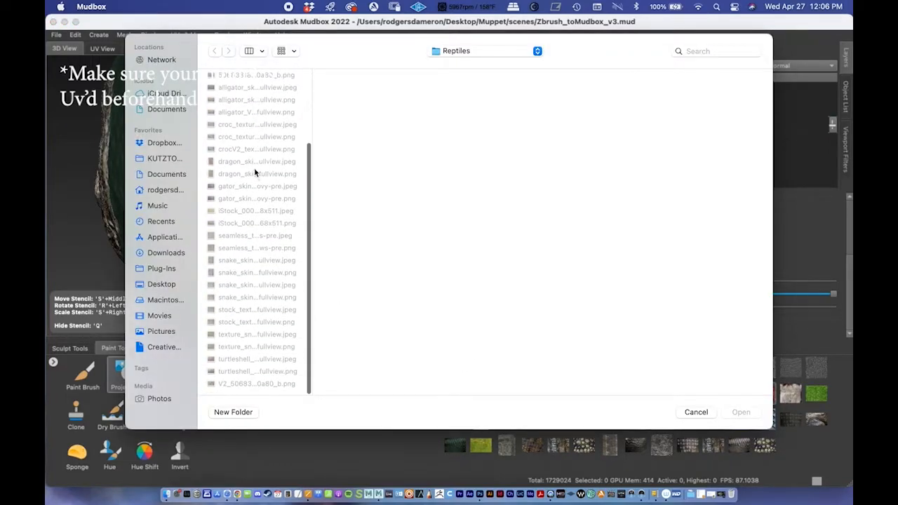
{"action": "scroll", "coordinate": [249, 170], "scroll_direction": "down", "scroll_amount": 1}
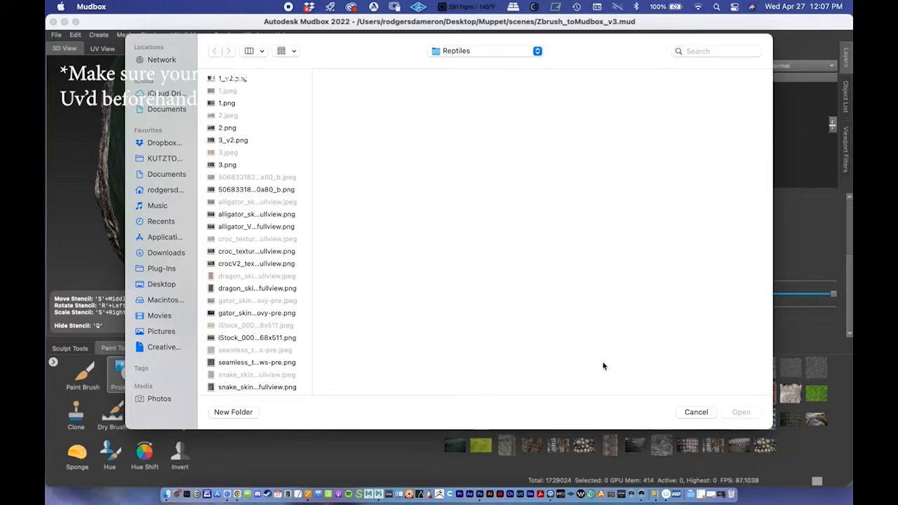
{"action": "left_click", "coordinate": [696, 412]}
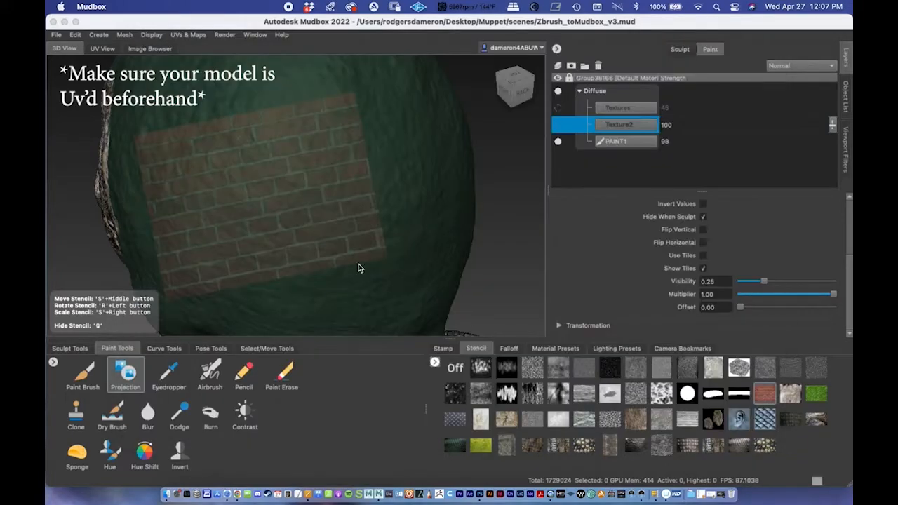
{"action": "left_click", "coordinate": [436, 363]}
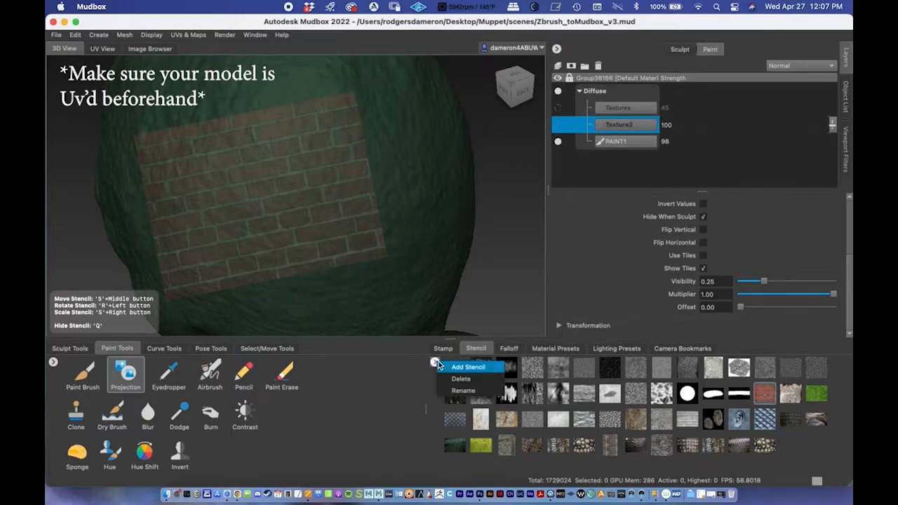
{"action": "left_click", "coordinate": [409, 396]}
Project the grey crocodile-scale stencil onto the back of the head on the visible Texture2 layer, and hide the stencil
{"action": "left_click", "coordinate": [609, 445]}
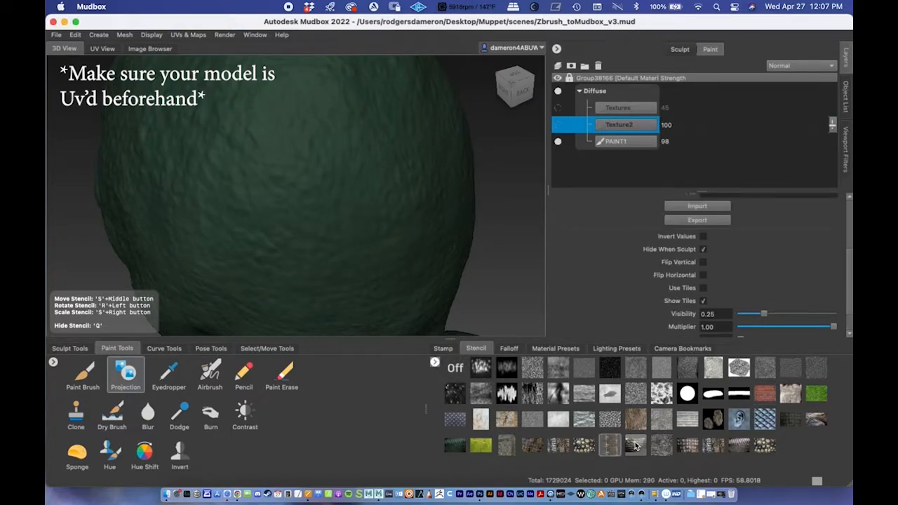
{"action": "left_click", "coordinate": [637, 445]}
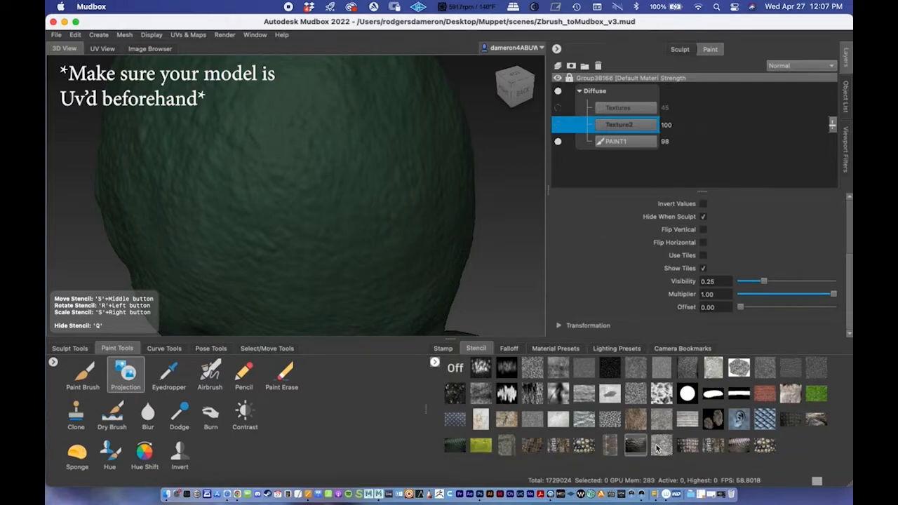
{"action": "left_click", "coordinate": [688, 446]}
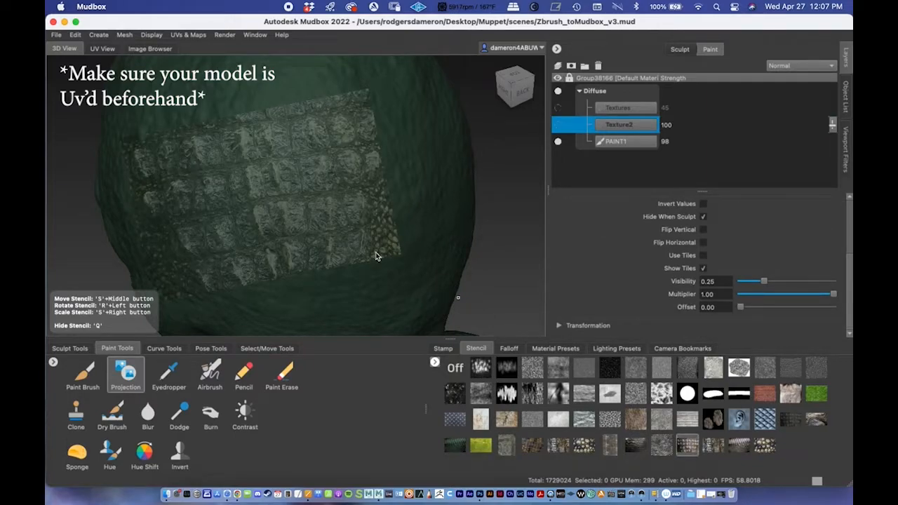
{"action": "mouse_move", "coordinate": [295, 193]}
{"action": "middle_mouse_down", "text": "alt"}
{"action": "mouse_move", "coordinate": [367, 171]}
{"action": "mouse_move", "coordinate": [276, 168]}
{"action": "mouse_move", "coordinate": [292, 189]}
{"action": "middle_mouse_up", "text": "alt"}
{"action": "mouse_move", "coordinate": [268, 195]}
{"action": "left_mouse_down"}
{"action": "mouse_move", "coordinate": [236, 214]}
{"action": "mouse_move", "coordinate": [255, 195]}
{"action": "mouse_move", "coordinate": [277, 199]}
{"action": "left_mouse_up"}
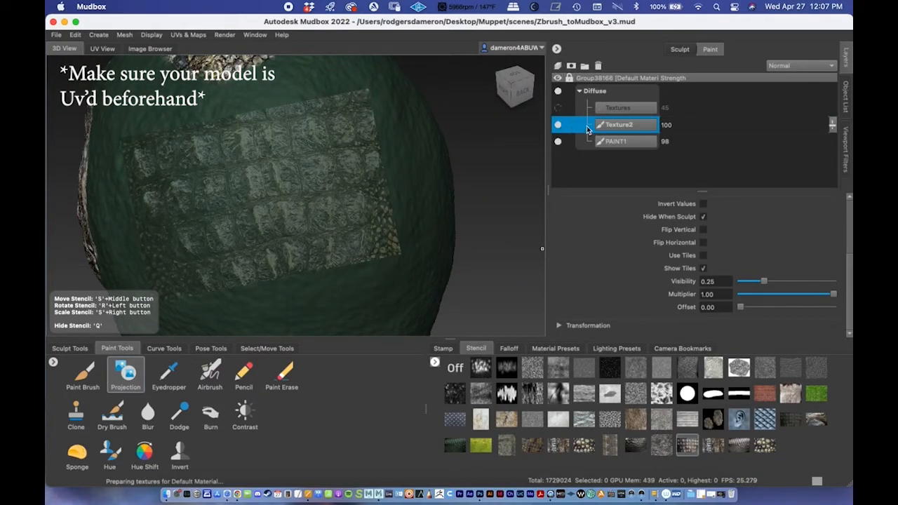
{"action": "mouse_move", "coordinate": [253, 195]}
{"action": "left_mouse_down"}
{"action": "mouse_move", "coordinate": [248, 214]}
{"action": "mouse_move", "coordinate": [281, 145]}
{"action": "mouse_move", "coordinate": [274, 221]}
{"action": "mouse_move", "coordinate": [308, 191]}
{"action": "mouse_move", "coordinate": [242, 133]}
{"action": "mouse_move", "coordinate": [285, 151]}
{"action": "mouse_move", "coordinate": [316, 181]}
{"action": "left_mouse_up"}
{"action": "key", "text": "q"}
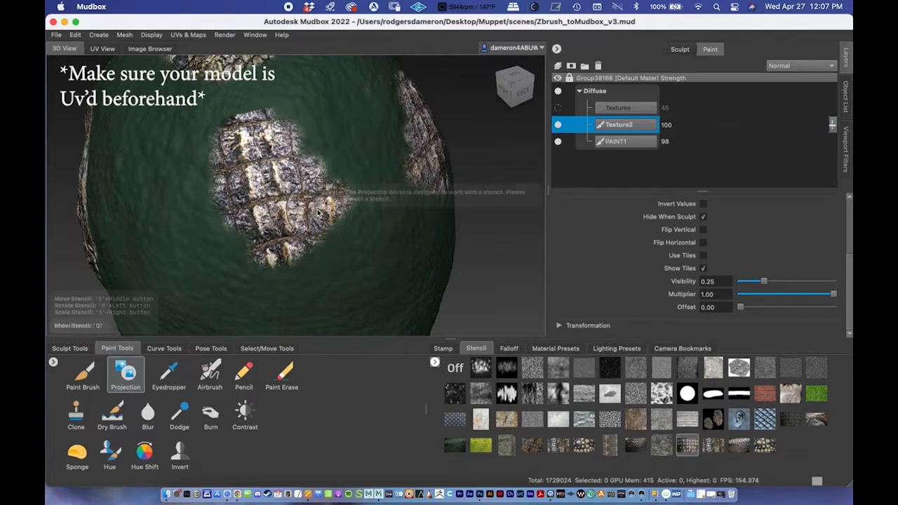
Load the croc_texture_by_montagnestock_d51vn03-fullview.png stencil over the creature's face and set its visibility to 1.00
{"action": "mouse_move", "coordinate": [321, 214]}
{"action": "left_mouse_down", "text": "alt"}
{"action": "mouse_move", "coordinate": [287, 226]}
{"action": "mouse_move", "coordinate": [202, 182]}
{"action": "mouse_move", "coordinate": [241, 162]}
{"action": "mouse_move", "coordinate": [158, 161]}
{"action": "mouse_move", "coordinate": [235, 192]}
{"action": "mouse_move", "coordinate": [207, 181]}
{"action": "mouse_move", "coordinate": [327, 187]}
{"action": "mouse_move", "coordinate": [252, 214]}
{"action": "mouse_move", "coordinate": [276, 197]}
{"action": "left_mouse_up", "text": "alt"}
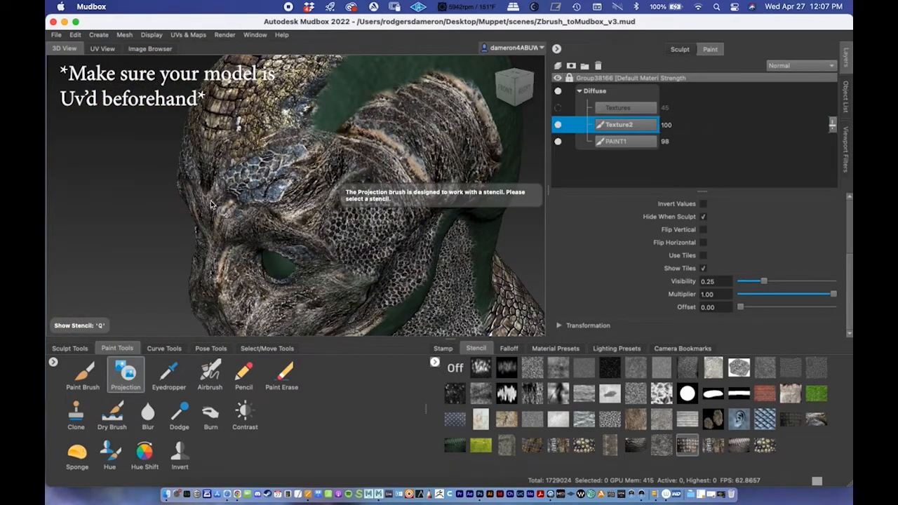
{"action": "left_click_drag", "start_coordinate": [172, 219], "coordinate": [180, 182], "text": "alt"}
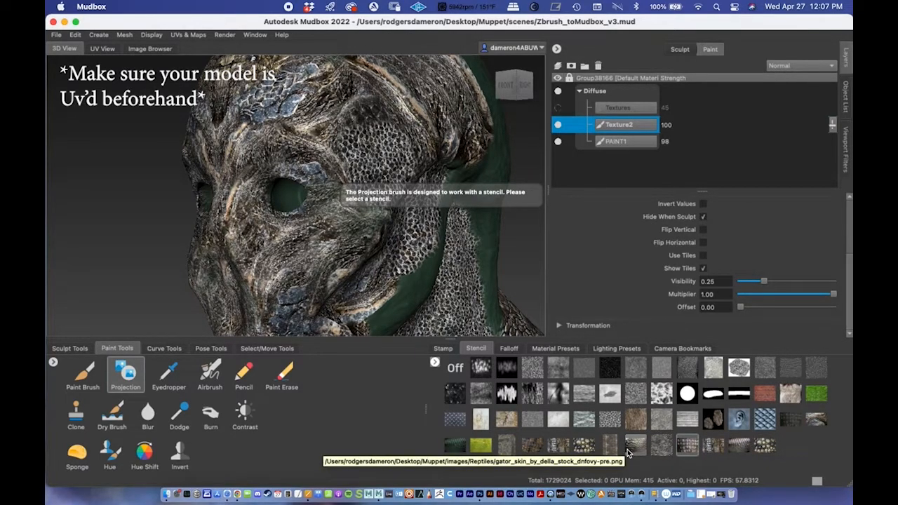
{"action": "left_click", "coordinate": [585, 450]}
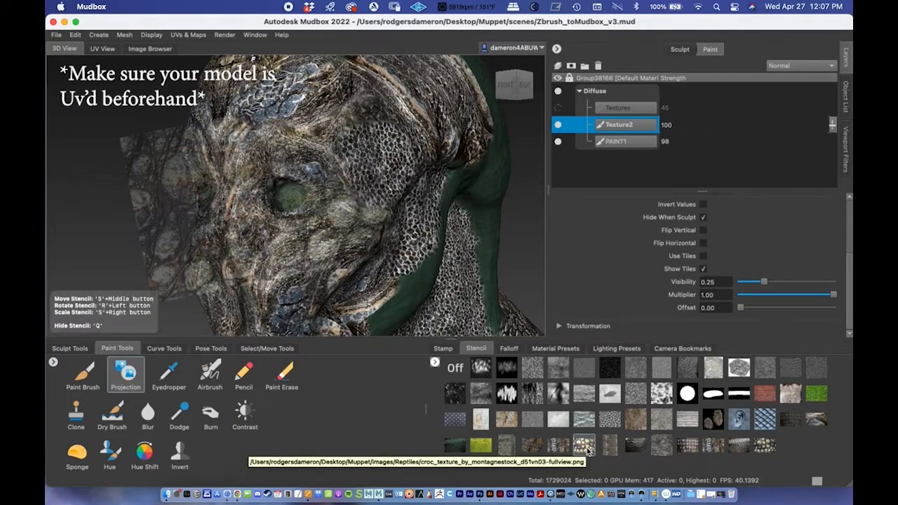
{"action": "left_click_drag", "start_coordinate": [765, 282], "coordinate": [838, 282]}
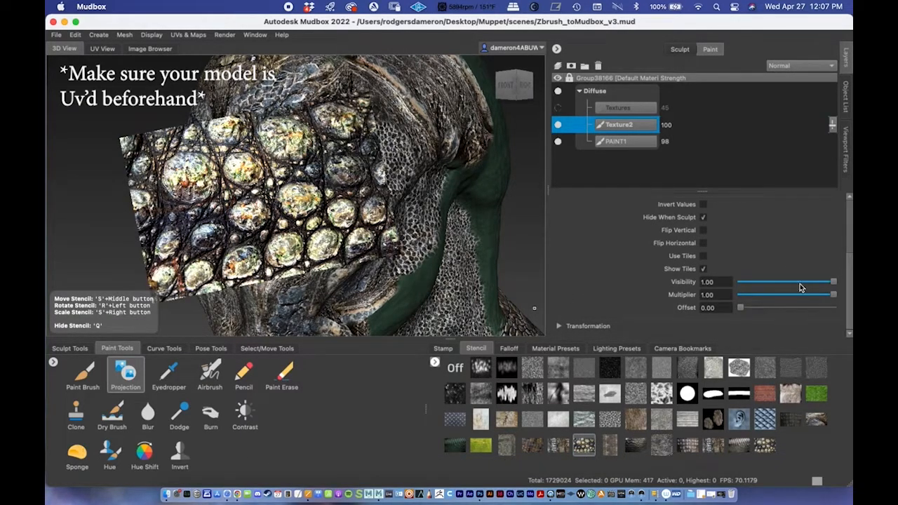
Preview the other reptile-skin stencils one after another over the creature's face, ending with the large round-scaled crocodile stencil
{"action": "left_click", "coordinate": [557, 447]}
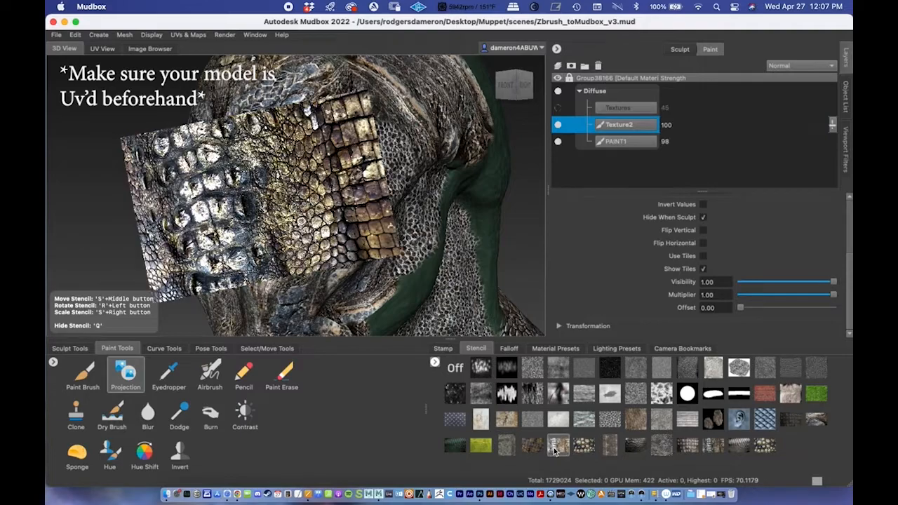
{"action": "left_click", "coordinate": [532, 445]}
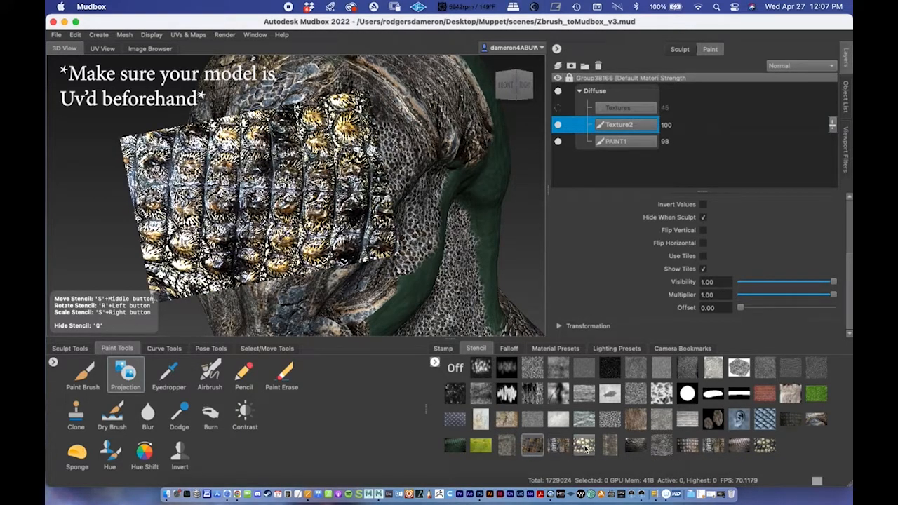
{"action": "left_click", "coordinate": [585, 448]}
{"action": "left_click", "coordinate": [610, 445]}
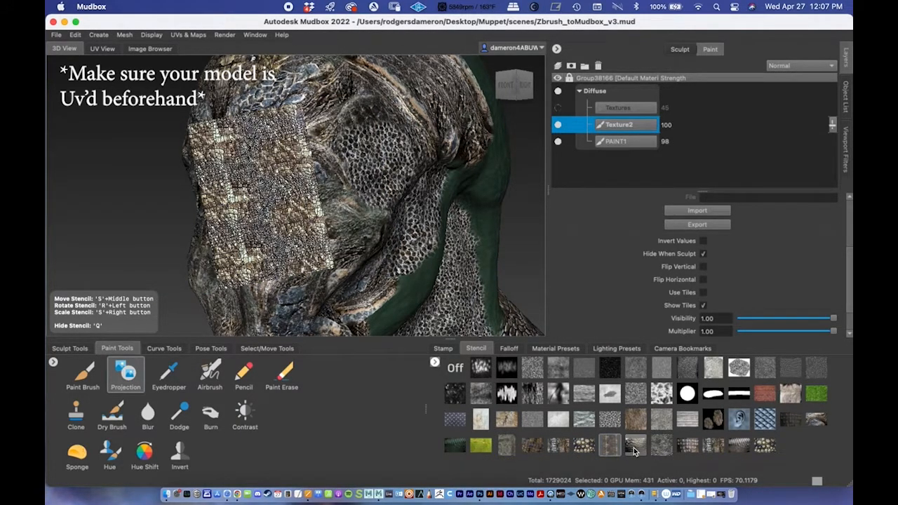
{"action": "left_click", "coordinate": [635, 447]}
{"action": "left_click", "coordinate": [690, 448]}
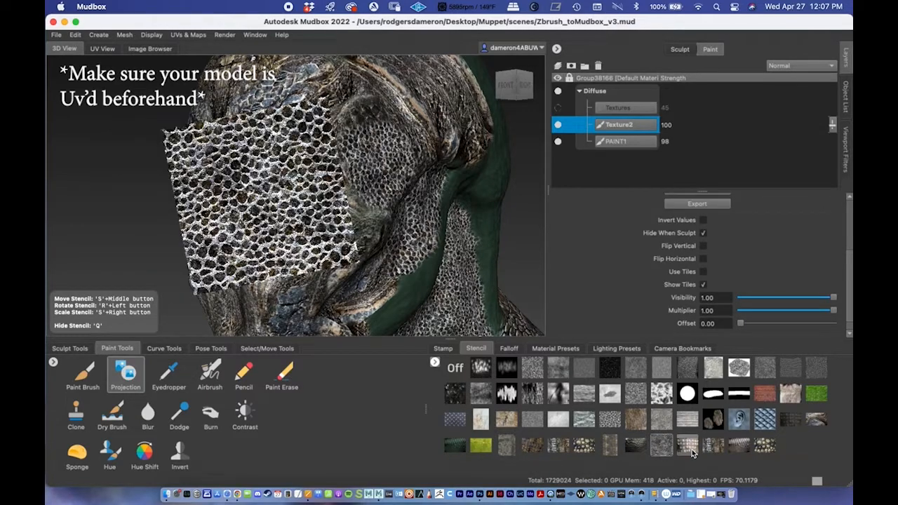
{"action": "left_click", "coordinate": [710, 449]}
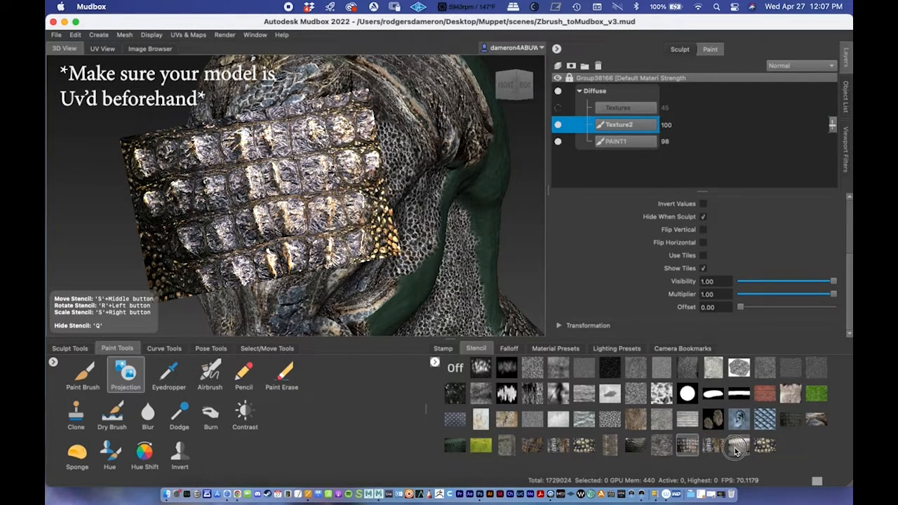
{"action": "left_click", "coordinate": [739, 447]}
{"action": "left_click", "coordinate": [762, 451]}
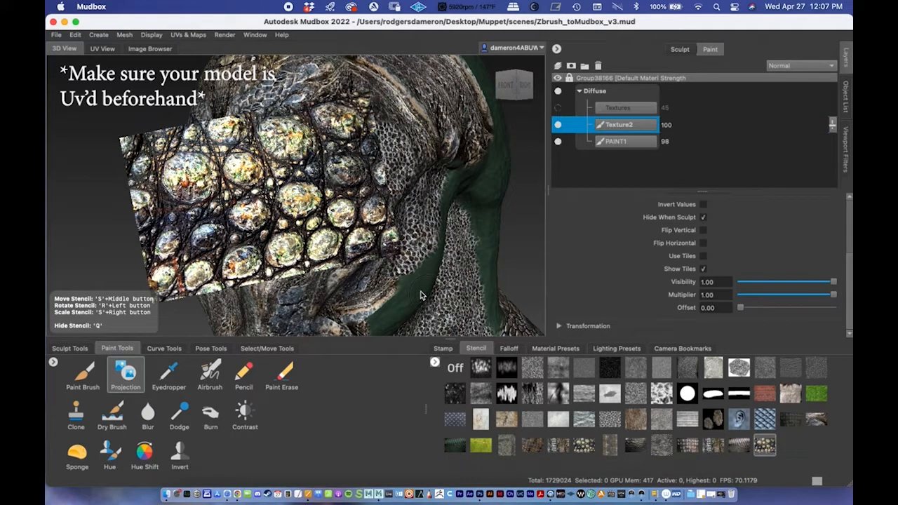
Hide the stencil and pick the Hue and Hue Shift brushes in turn
{"action": "key", "text": "q"}
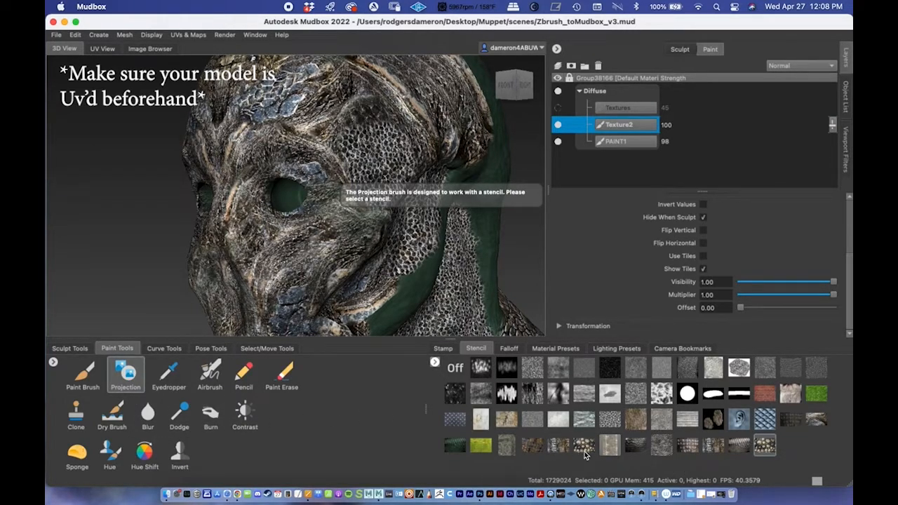
{"action": "left_click", "coordinate": [111, 457]}
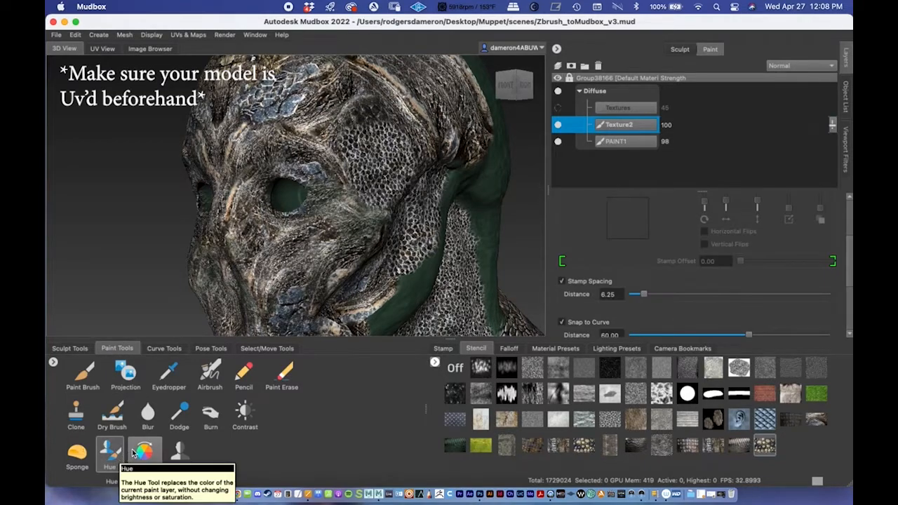
{"action": "left_click", "coordinate": [144, 456]}
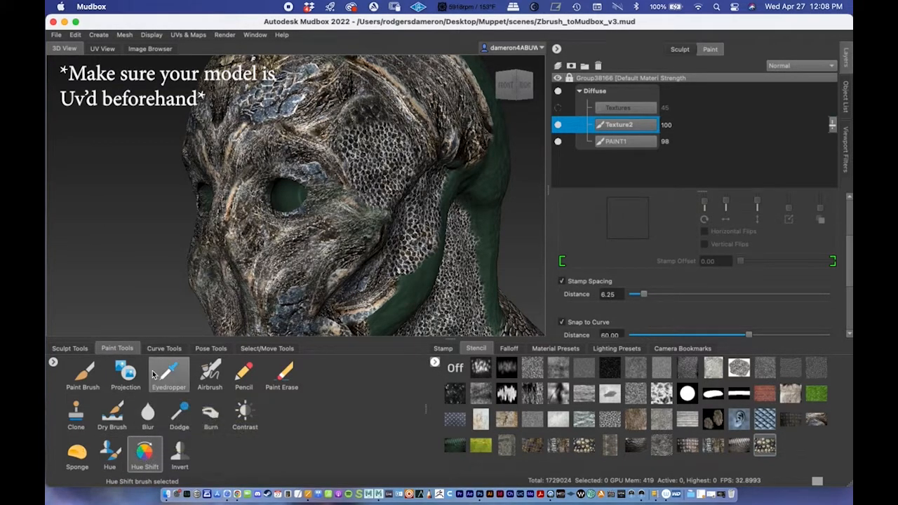
Switch to Photoshop and view the open images 2.png, snake_skin_by_ktvl_resources_d3kfvc1-fullview.png and texture_snake_skin_by_liz_stock_d2365re-fullview.png
{"action": "left_click_drag", "start_coordinate": [336, 160], "coordinate": [417, 173], "text": "alt"}
{"action": "left_click_drag", "start_coordinate": [342, 161], "coordinate": [206, 128], "text": "alt"}
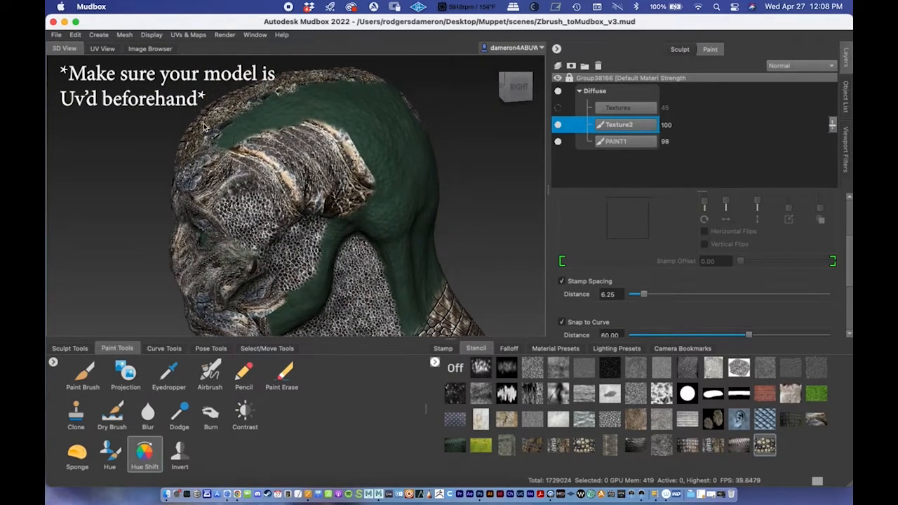
{"action": "left_click", "coordinate": [64, 23]}
{"action": "left_click", "coordinate": [474, 492]}
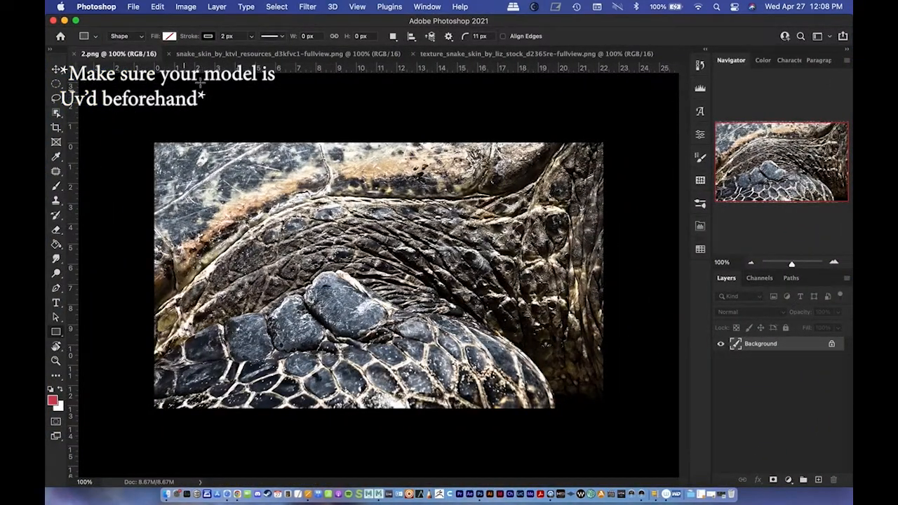
{"action": "left_click", "coordinate": [224, 53]}
{"action": "left_click", "coordinate": [120, 59]}
{"action": "left_click", "coordinate": [315, 54]}
{"action": "left_click", "coordinate": [456, 54]}
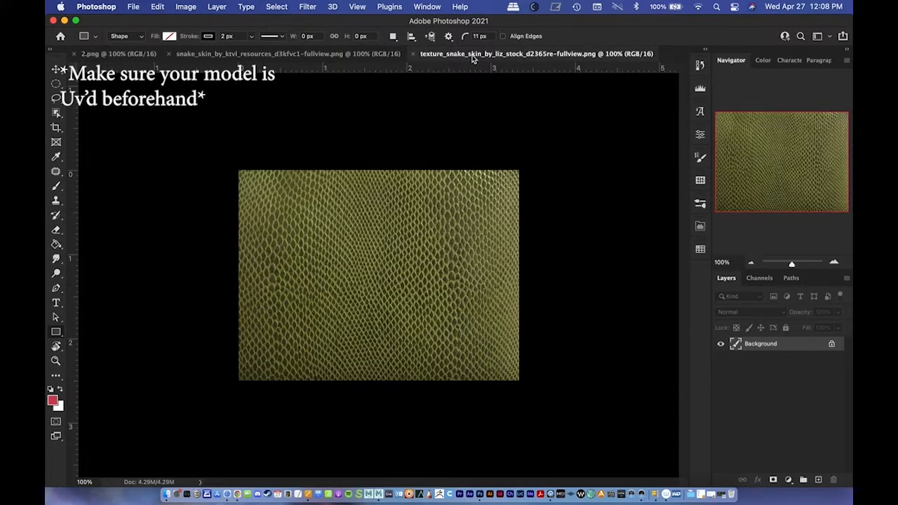
Move the texture_snake_skin_by_liz_stock document directly after 2.png and compare the two images, ending on the green snake skin
{"action": "left_click_drag", "start_coordinate": [472, 59], "coordinate": [227, 60]}
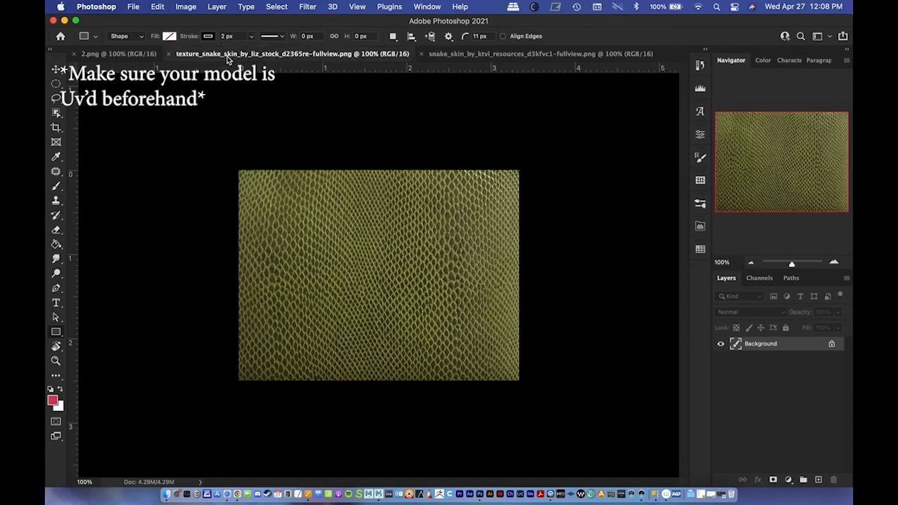
{"action": "left_click", "coordinate": [123, 55]}
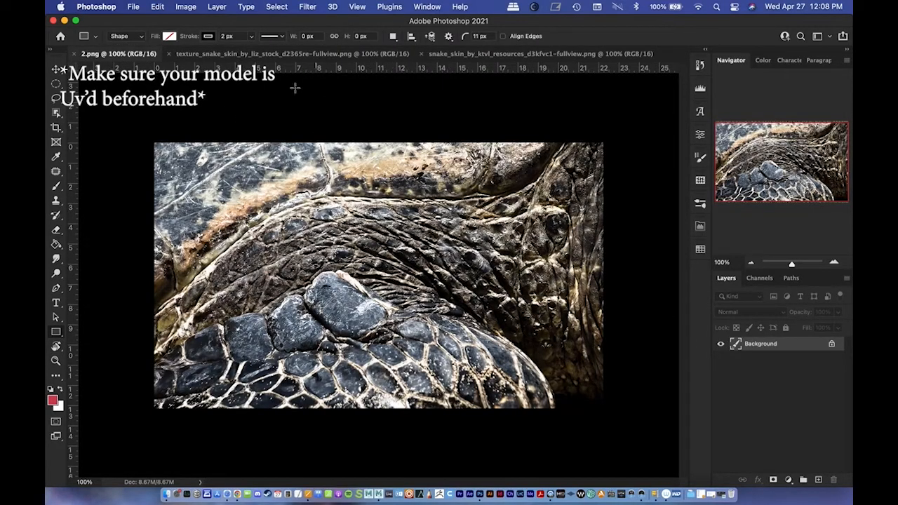
{"action": "left_click", "coordinate": [237, 54]}
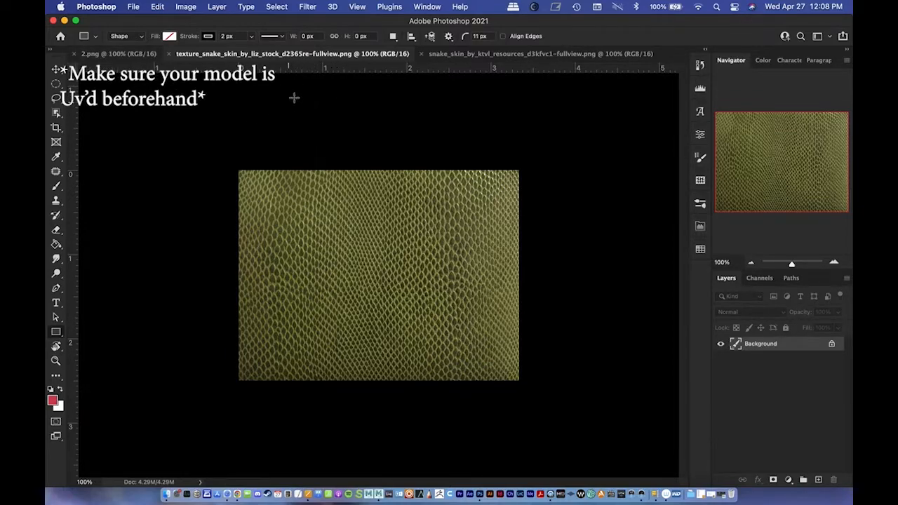
{"action": "left_click", "coordinate": [111, 54]}
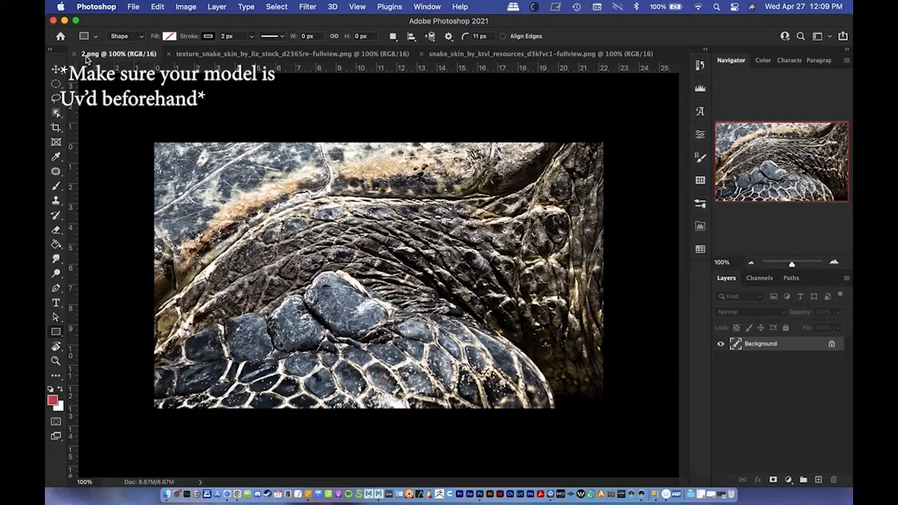
{"action": "left_click", "coordinate": [213, 55]}
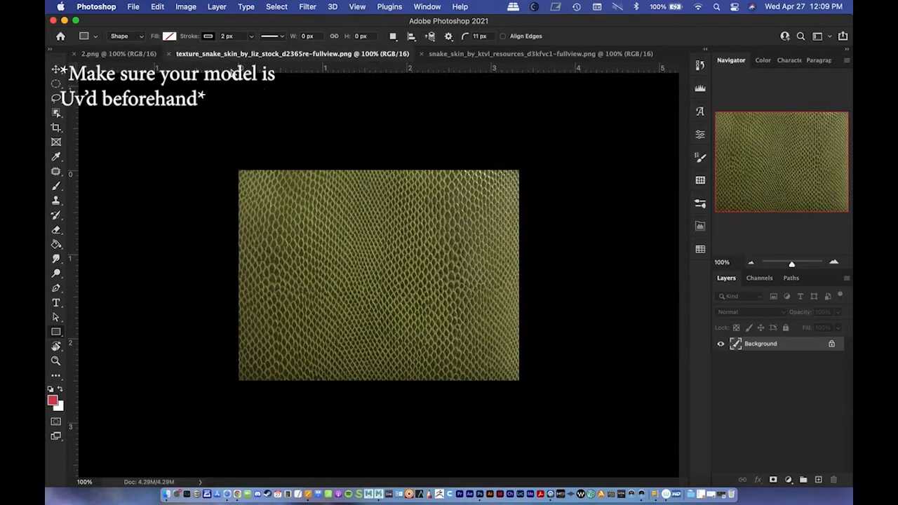
{"action": "left_click", "coordinate": [118, 55]}
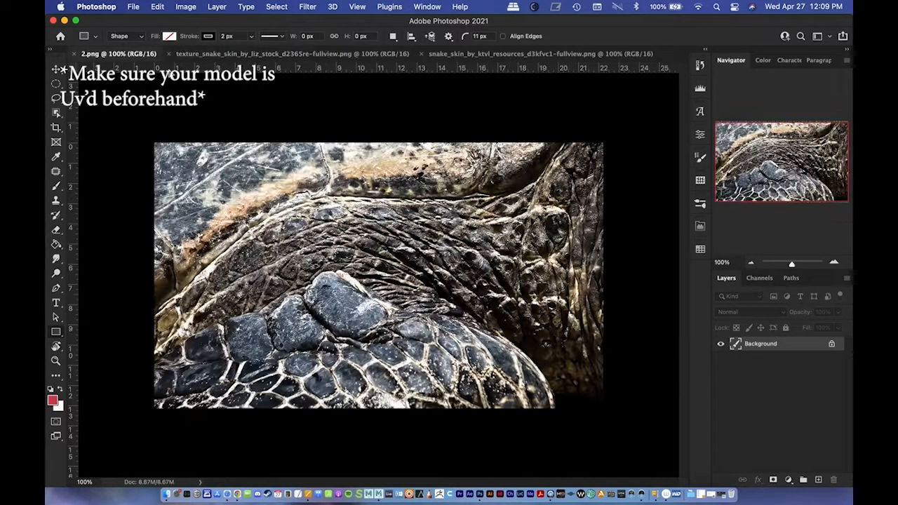
{"action": "left_click", "coordinate": [194, 54]}
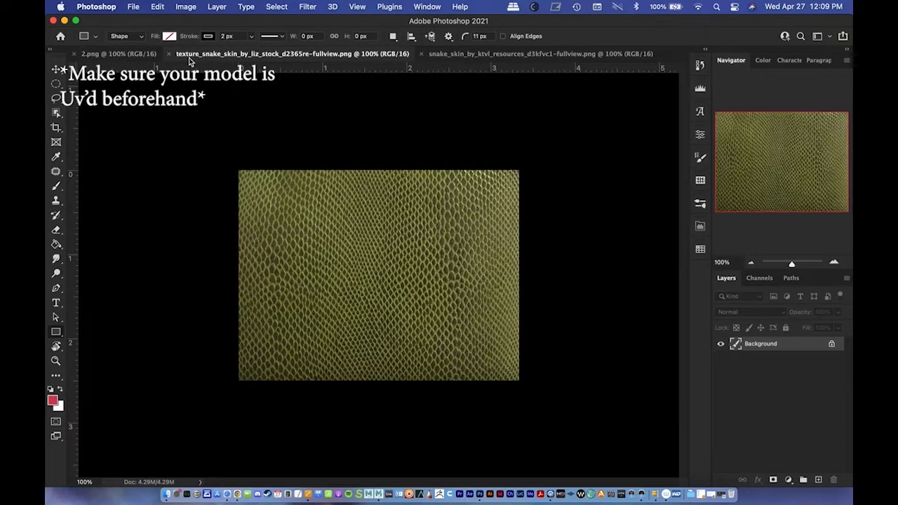
Try Match Color on the green snake-skin image with 2.png as the source
{"action": "left_click", "coordinate": [788, 480]}
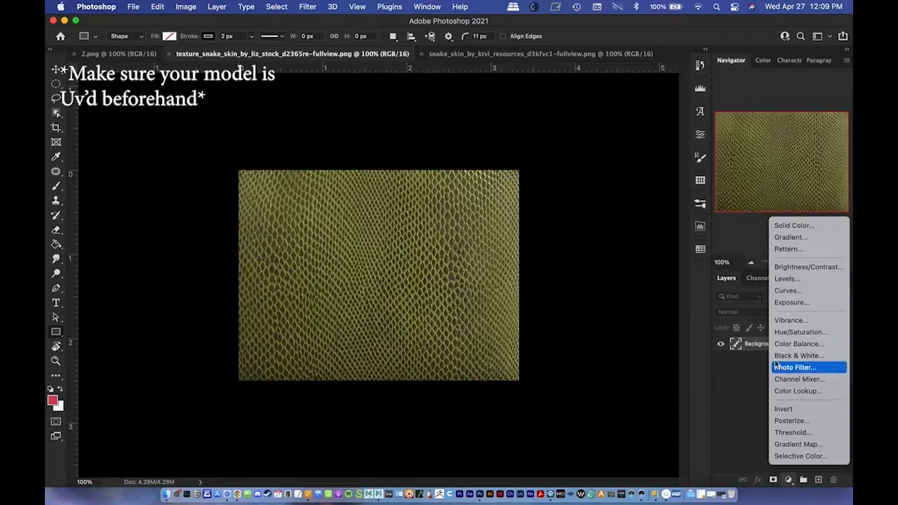
{"action": "left_click", "coordinate": [609, 342]}
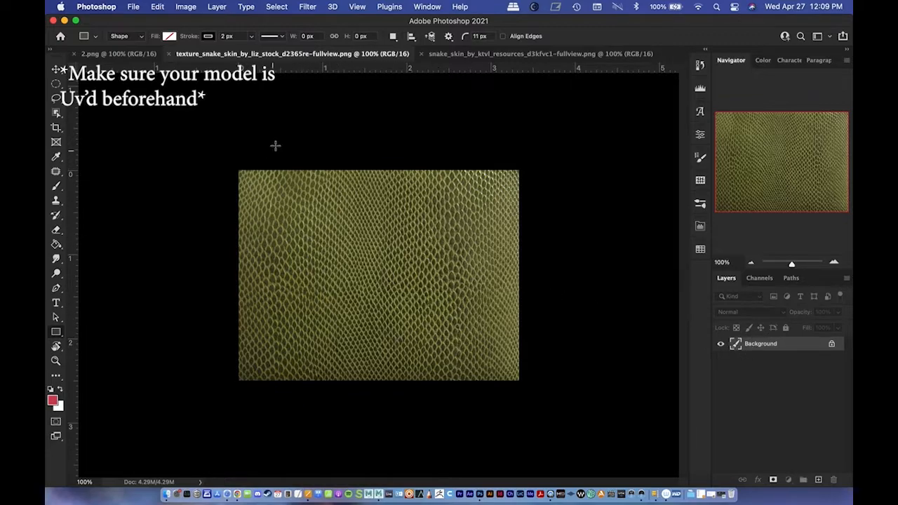
{"action": "left_click", "coordinate": [187, 7]}
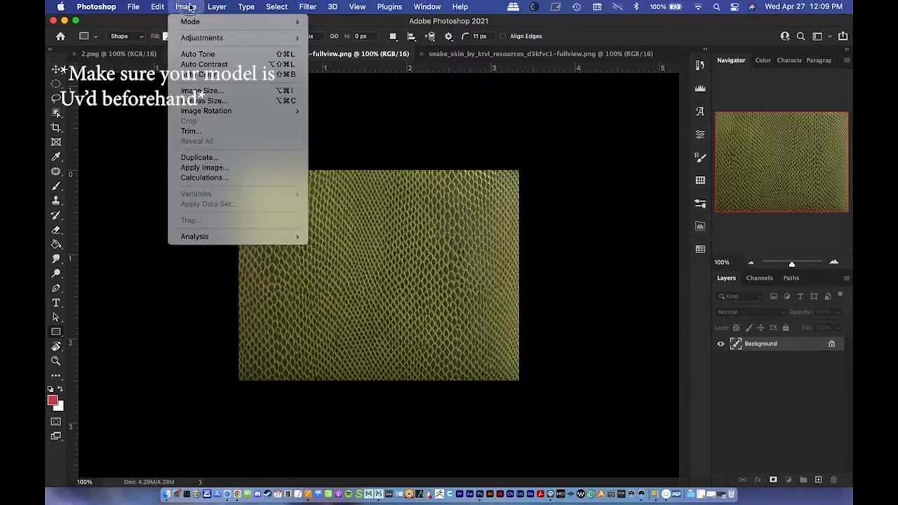
{"action": "mouse_move", "coordinate": [200, 38]}
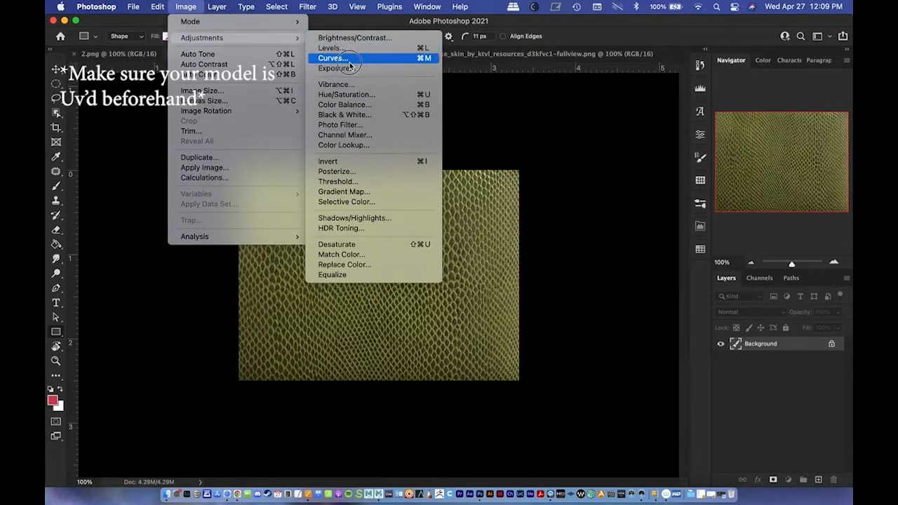
{"action": "left_click", "coordinate": [332, 255]}
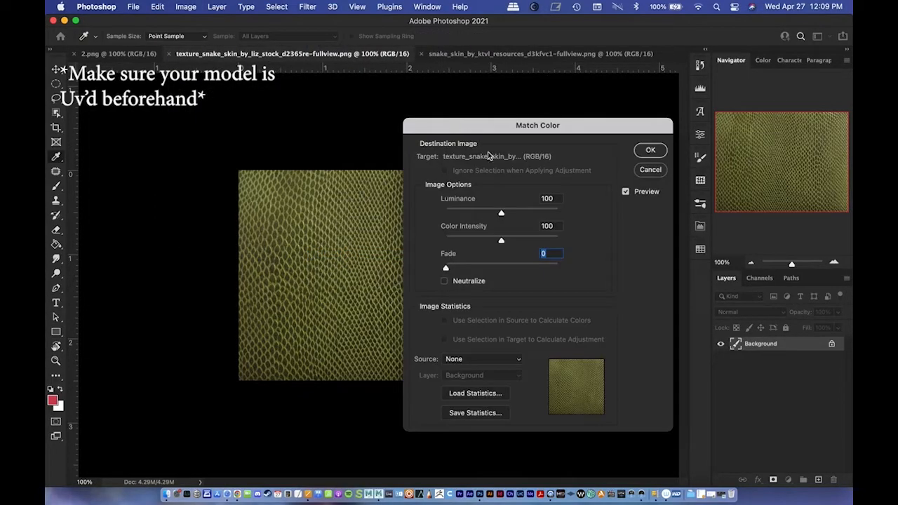
{"action": "left_click_drag", "start_coordinate": [489, 132], "coordinate": [438, 70]}
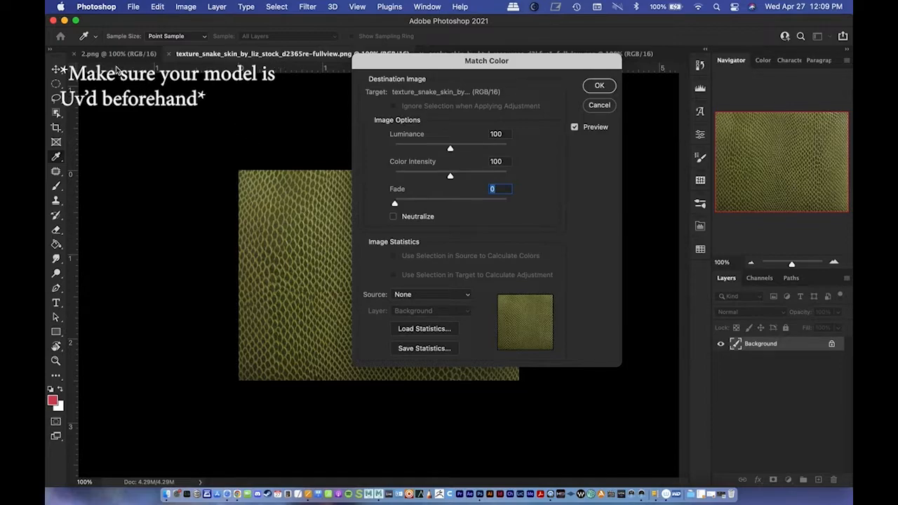
{"action": "left_click", "coordinate": [425, 296]}
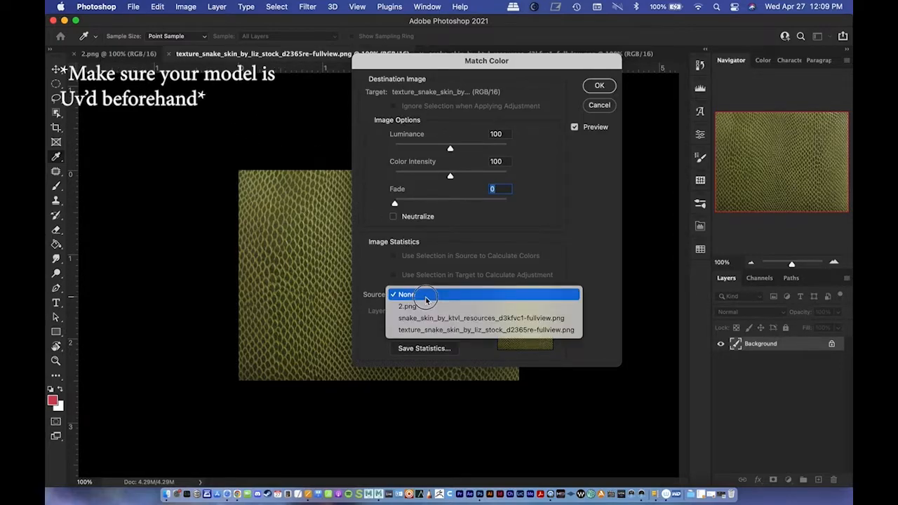
{"action": "left_click", "coordinate": [407, 306]}
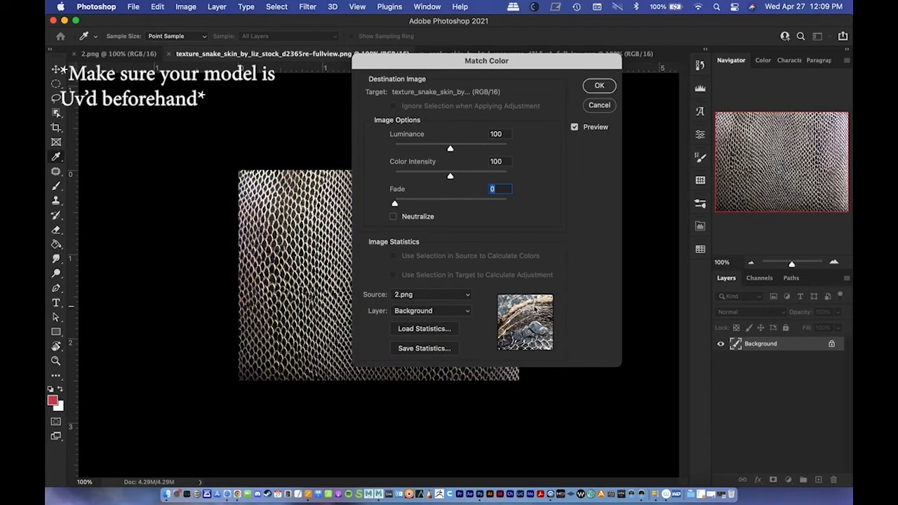
Try a color match with luminance 84, color intensity 155 and fade 26, and cancel it
{"action": "left_click_drag", "start_coordinate": [440, 63], "coordinate": [609, 93]}
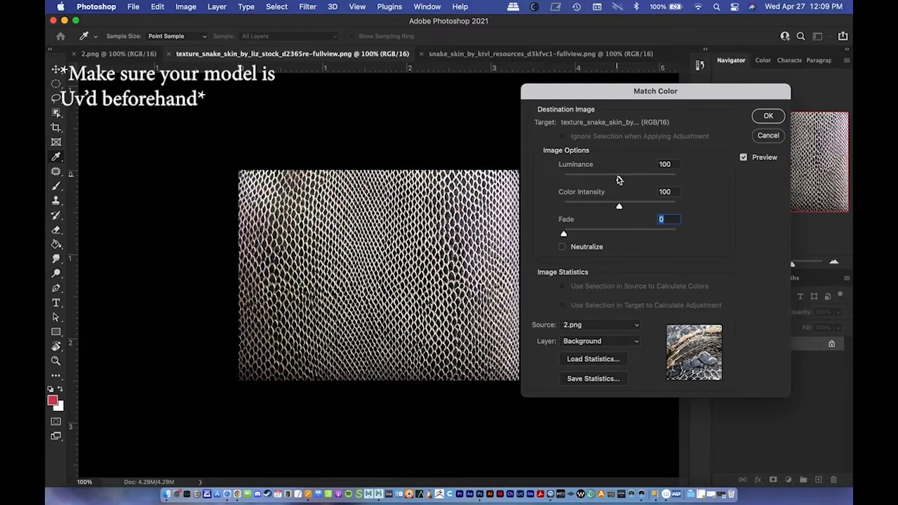
{"action": "left_click_drag", "start_coordinate": [619, 181], "coordinate": [651, 207]}
{"action": "left_click_drag", "start_coordinate": [565, 232], "coordinate": [593, 234]}
{"action": "left_click_drag", "start_coordinate": [619, 180], "coordinate": [601, 180]}
{"action": "mouse_move", "coordinate": [651, 207]}
{"action": "left_mouse_down"}
{"action": "mouse_move", "coordinate": [627, 209]}
{"action": "mouse_move", "coordinate": [651, 207]}
{"action": "left_mouse_up"}
{"action": "left_click_drag", "start_coordinate": [602, 180], "coordinate": [610, 180]}
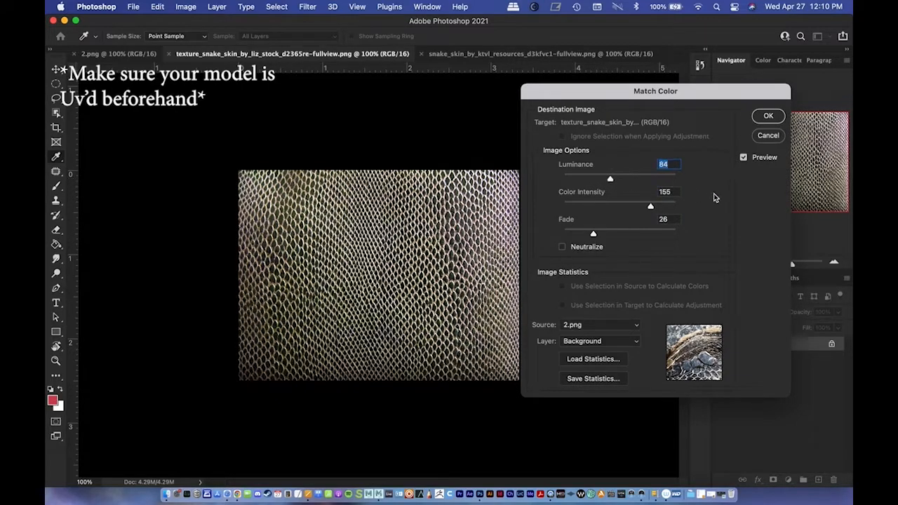
{"action": "left_click", "coordinate": [767, 137]}
Apply Match Color to the green snake-skin image with 2.png as the source and luminance set to 77
{"action": "left_click", "coordinate": [186, 7]}
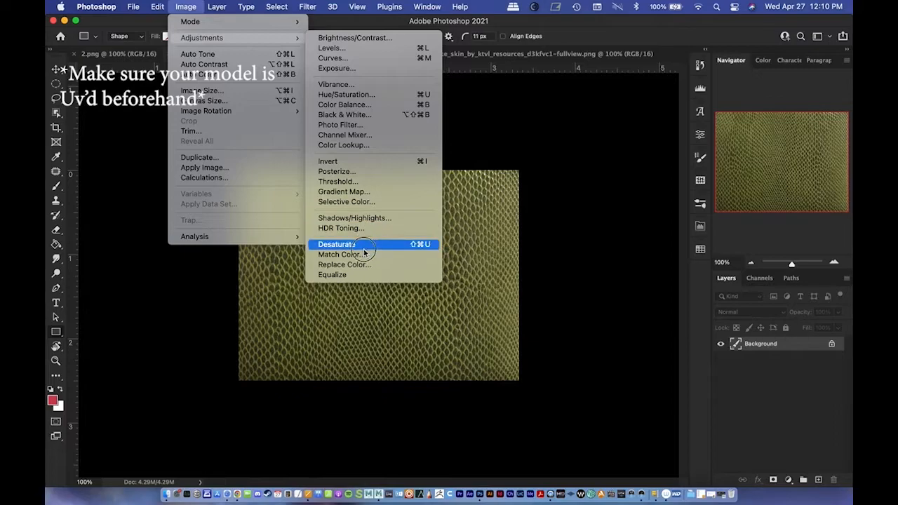
{"action": "left_click", "coordinate": [363, 256]}
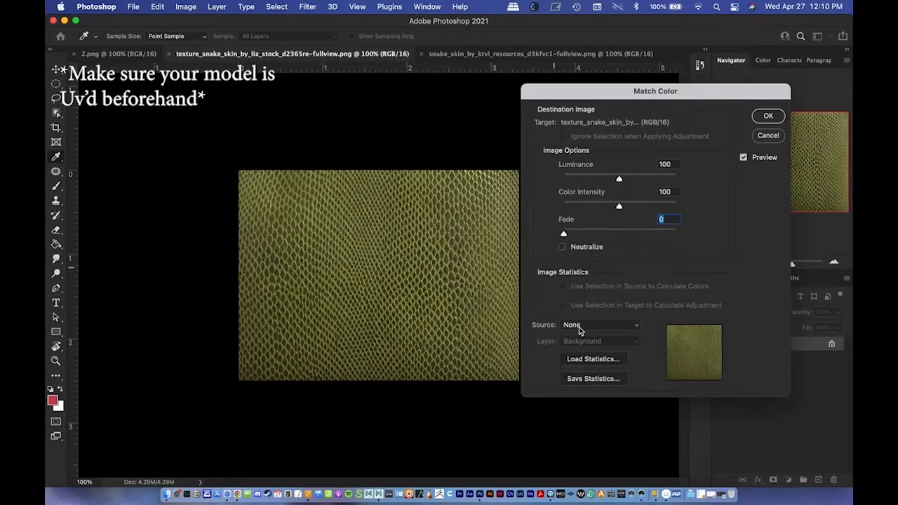
{"action": "left_click", "coordinate": [577, 328]}
{"action": "left_click", "coordinate": [575, 337]}
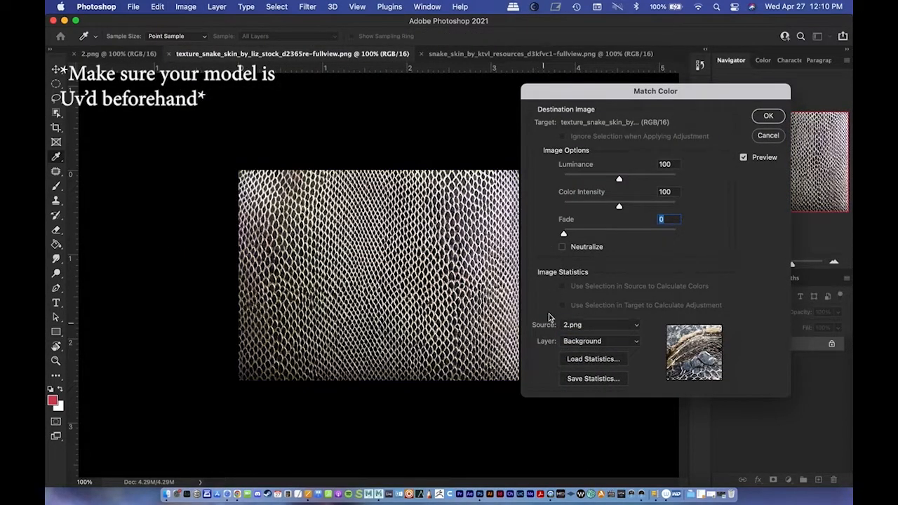
{"action": "left_click_drag", "start_coordinate": [618, 179], "coordinate": [607, 180]}
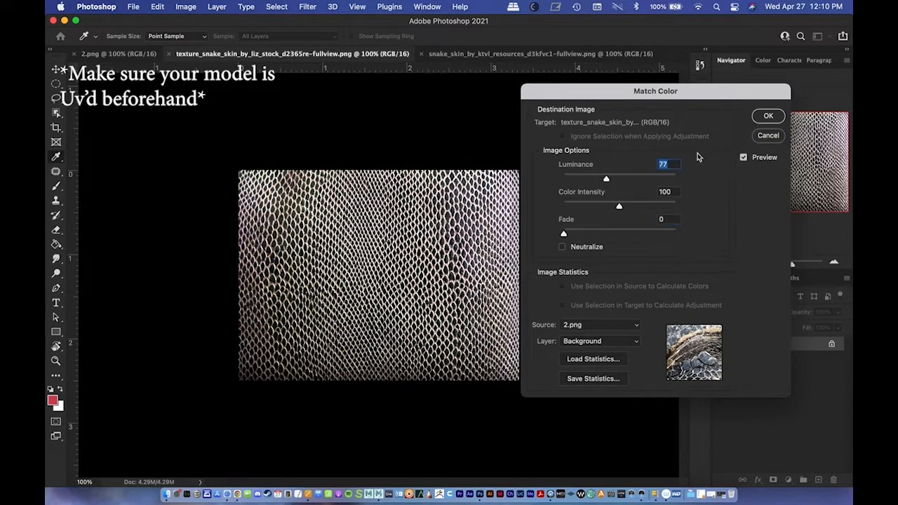
{"action": "left_click", "coordinate": [767, 117]}
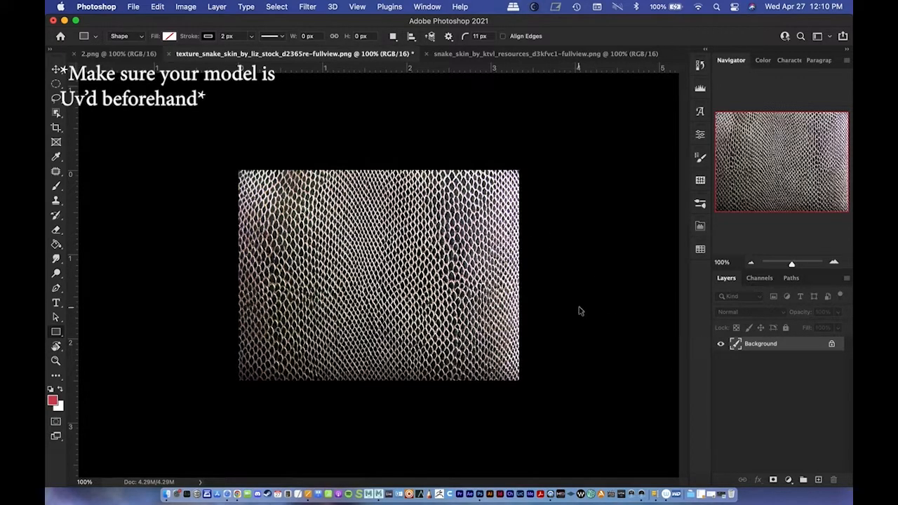
Compare the color-matched snake skin with its original green version and with 2.png
{"action": "key", "text": "super+z"}
{"action": "key", "text": "super+shift+z"}
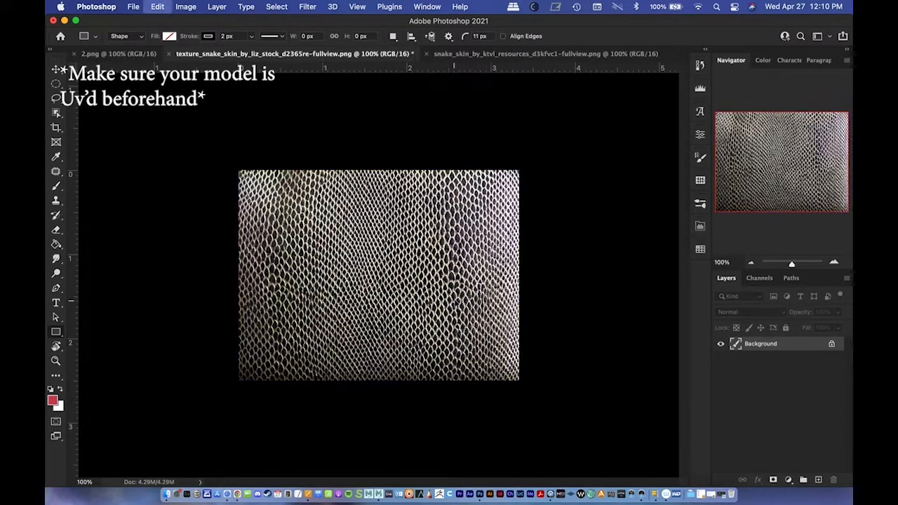
{"action": "left_click", "coordinate": [118, 56]}
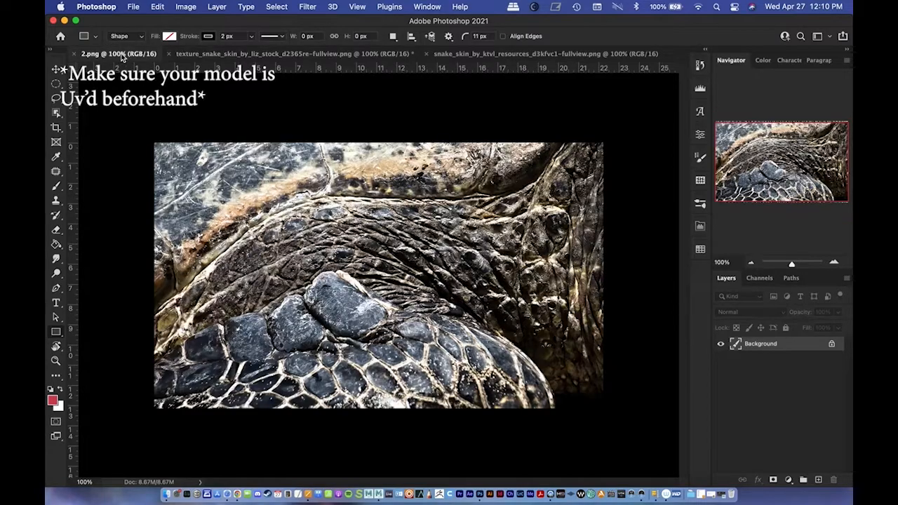
{"action": "left_click", "coordinate": [196, 56]}
{"action": "left_click", "coordinate": [136, 56]}
{"action": "left_click", "coordinate": [197, 56]}
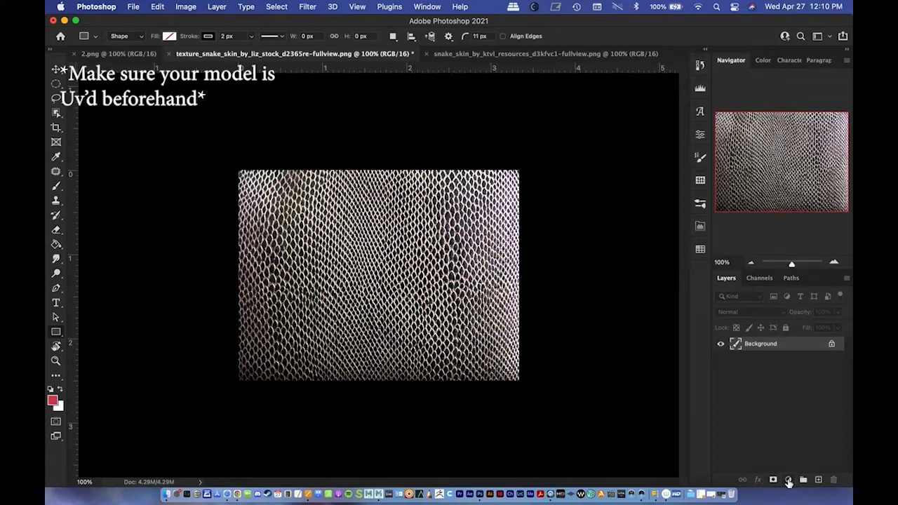
Try a Levels adjustment with a midtone input of 1.42 on the color-matched snake skin, and undo it
{"action": "left_click", "coordinate": [193, 7]}
{"action": "mouse_move", "coordinate": [200, 38]}
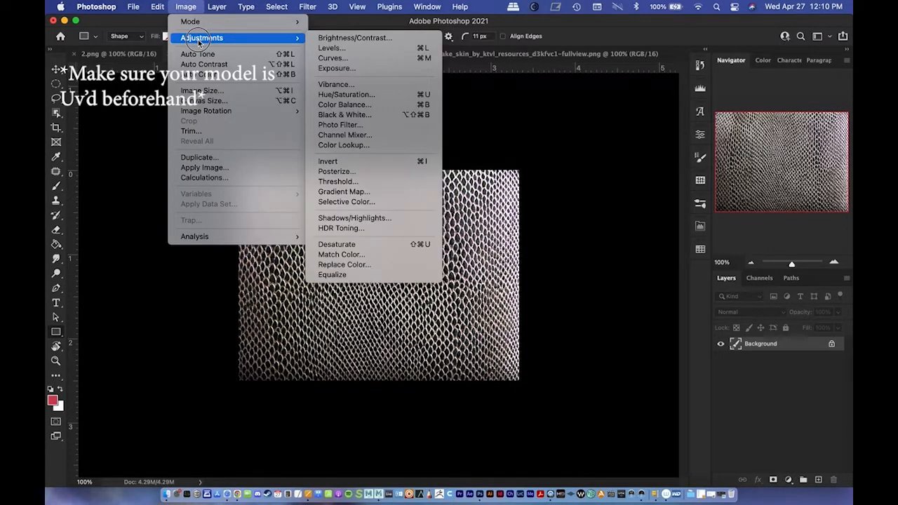
{"action": "left_click", "coordinate": [365, 47]}
{"action": "left_click_drag", "start_coordinate": [318, 123], "coordinate": [654, 84]}
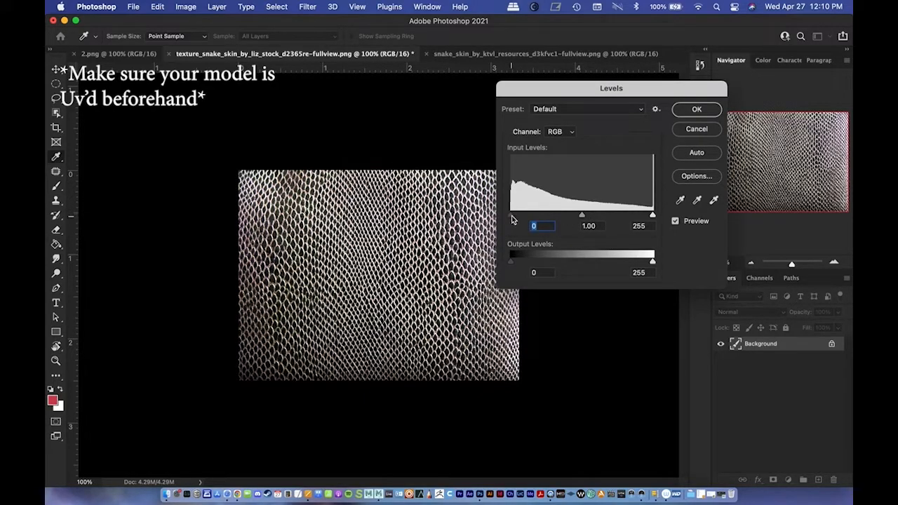
{"action": "left_click_drag", "start_coordinate": [582, 217], "coordinate": [563, 218]}
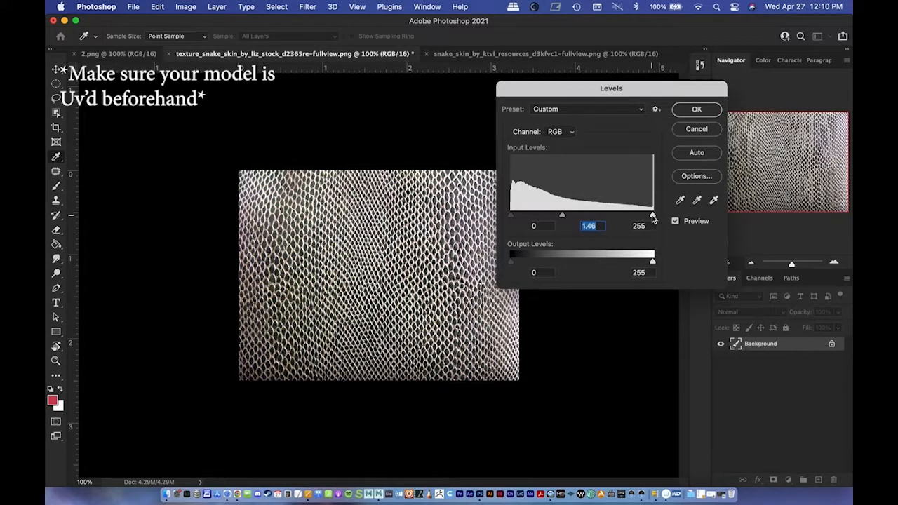
{"action": "left_click_drag", "start_coordinate": [654, 216], "coordinate": [690, 233]}
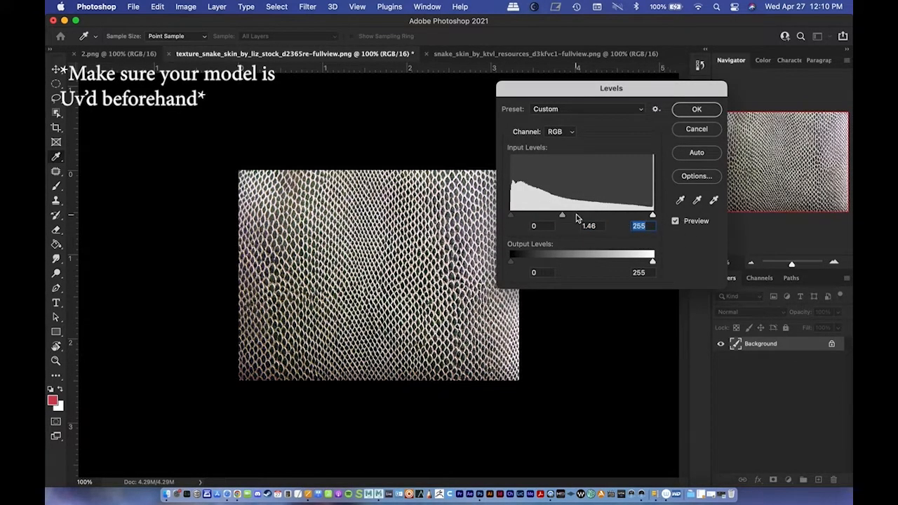
{"action": "left_click_drag", "start_coordinate": [563, 216], "coordinate": [564, 217]}
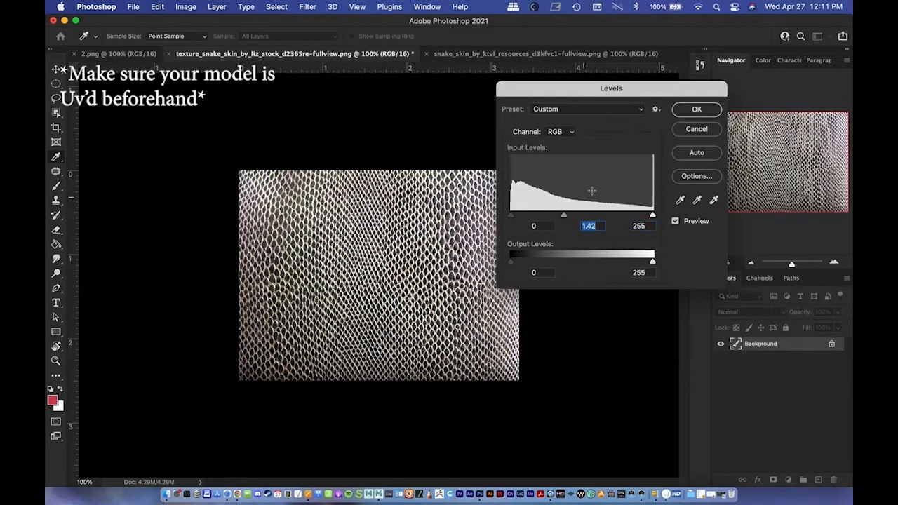
{"action": "left_click", "coordinate": [693, 110]}
{"action": "key", "text": "u"}
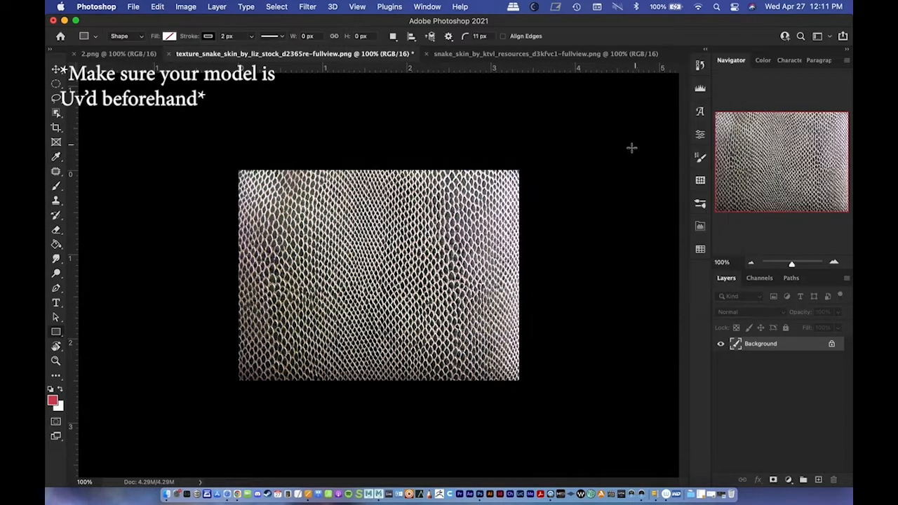
{"action": "key", "text": "super+z"}
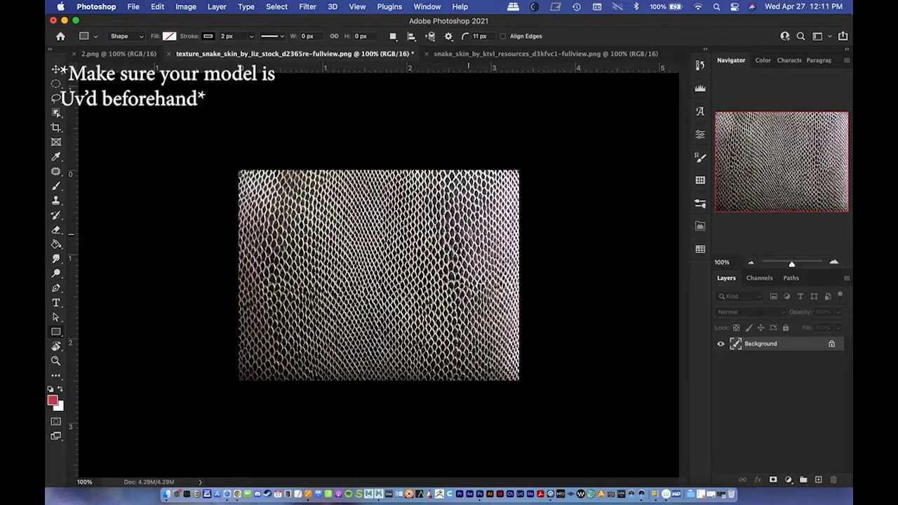
Redo the Levels adjustment on the color-matched snake skin and compare it with 2.png
{"action": "key", "text": "super+shift+z"}
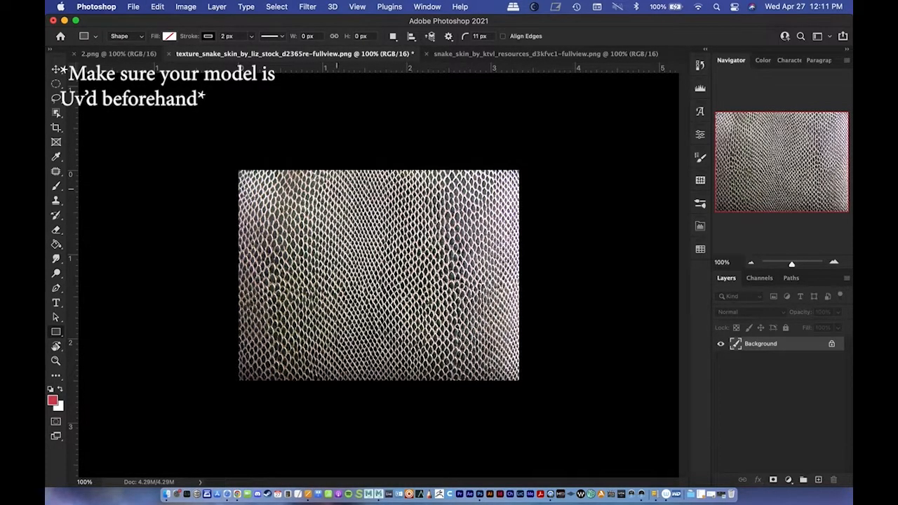
{"action": "left_click", "coordinate": [93, 53]}
{"action": "left_click", "coordinate": [215, 56]}
{"action": "left_click", "coordinate": [133, 8]}
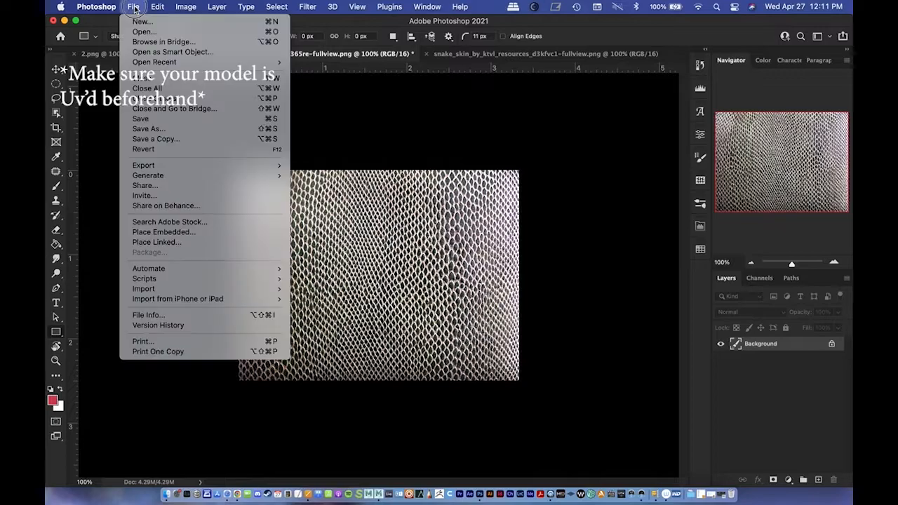
{"action": "left_click", "coordinate": [149, 130]}
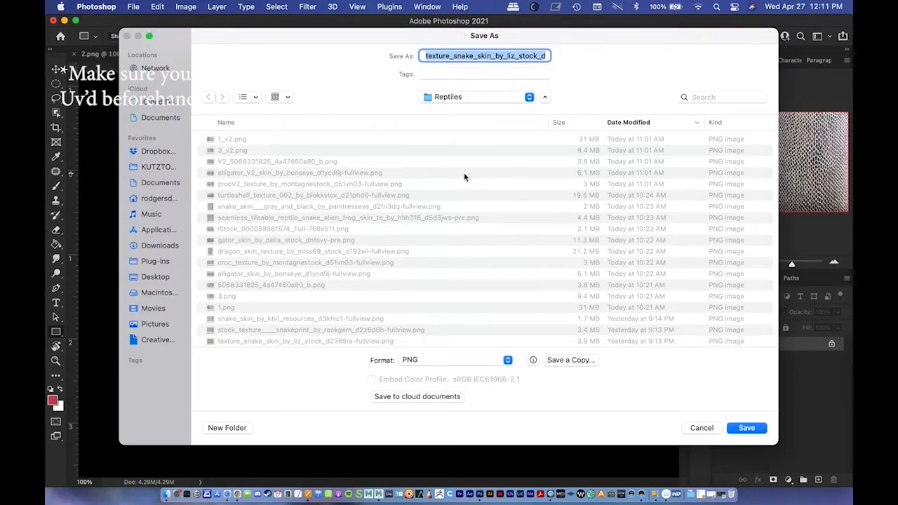
{"action": "left_click", "coordinate": [700, 428]}
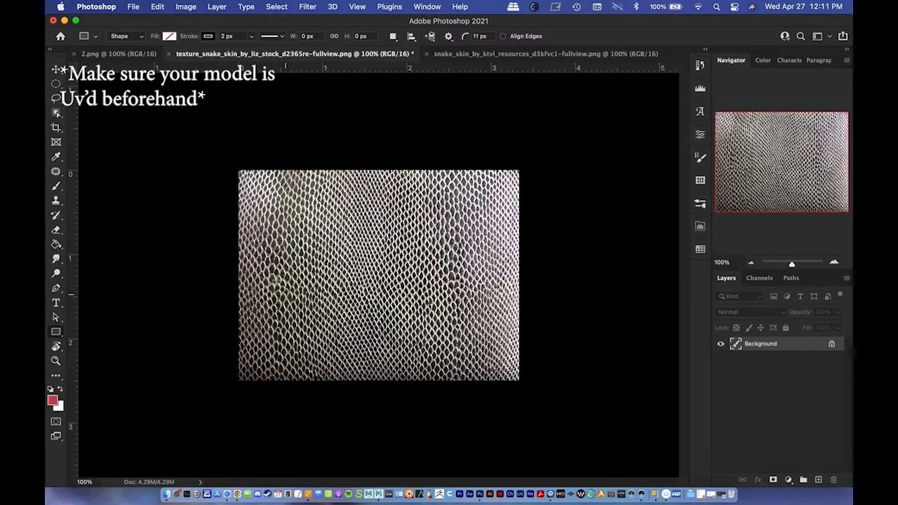
Check the snake-skin image's width, height and resolution in Image Size, and cancel without resizing
{"action": "left_click", "coordinate": [186, 7]}
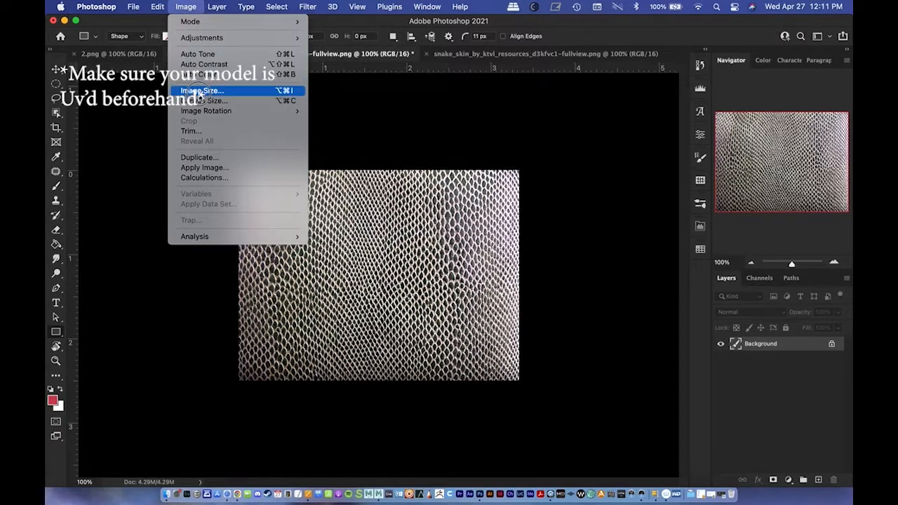
{"action": "left_click", "coordinate": [200, 91]}
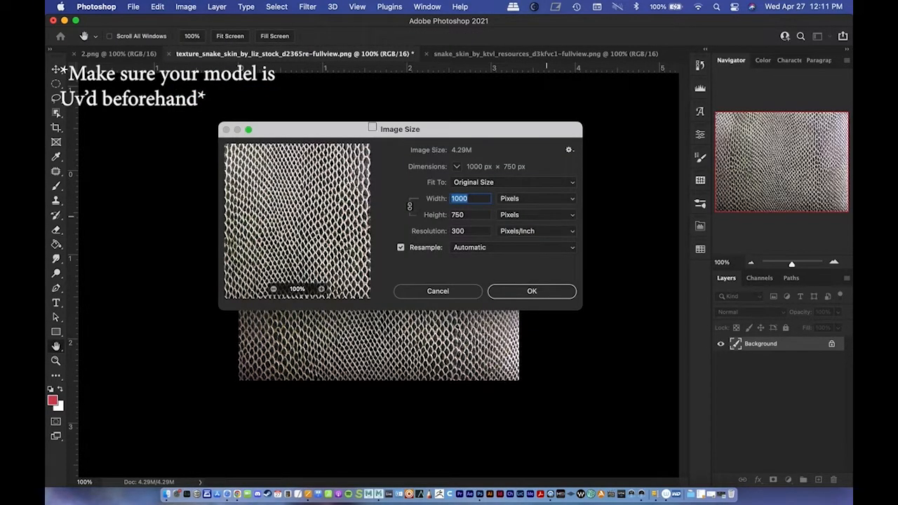
{"action": "double_click", "coordinate": [465, 231]}
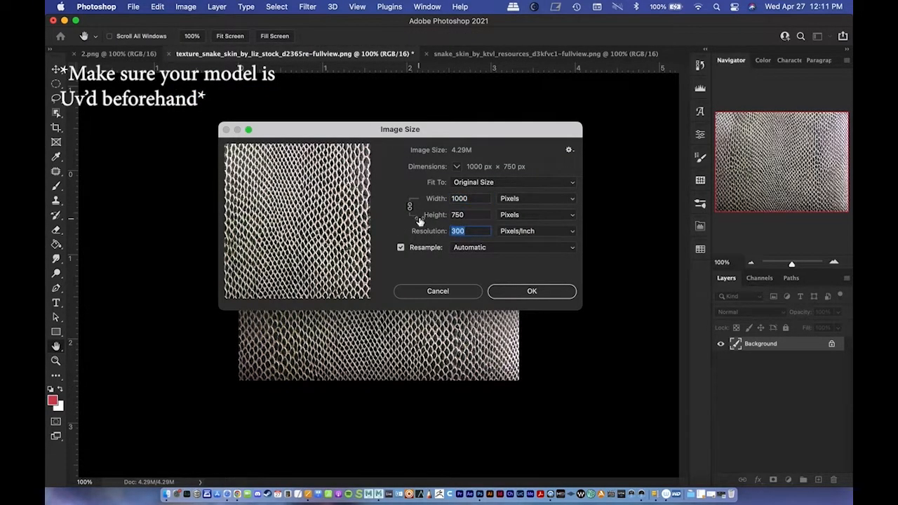
{"action": "double_click", "coordinate": [462, 215]}
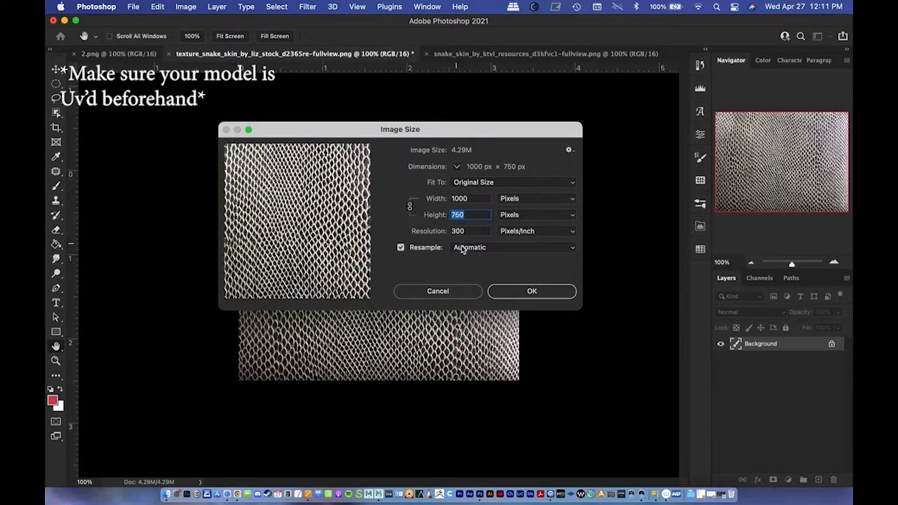
{"action": "left_click", "coordinate": [461, 292]}
{"action": "key", "text": "u"}
Save the snake skin in the Reptiles folder as texture_snake_v2.png with the large file size option
{"action": "left_click", "coordinate": [133, 7]}
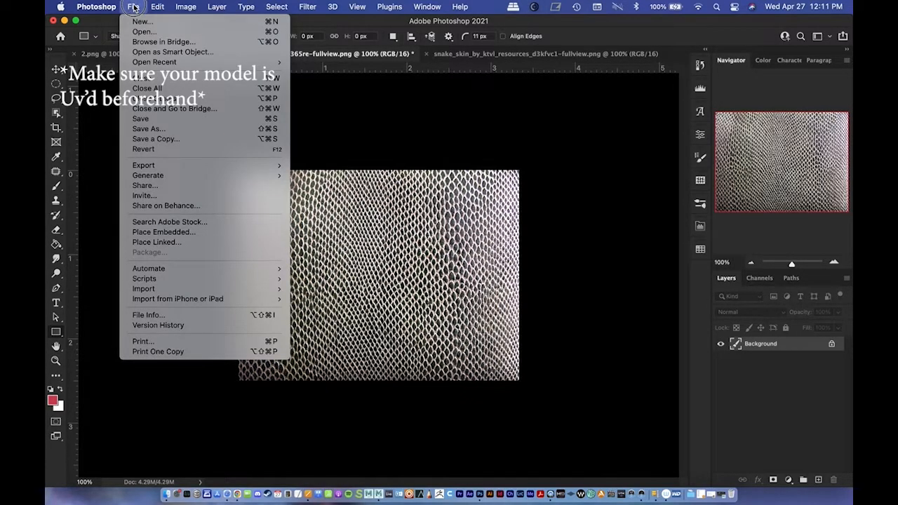
{"action": "left_click", "coordinate": [181, 131]}
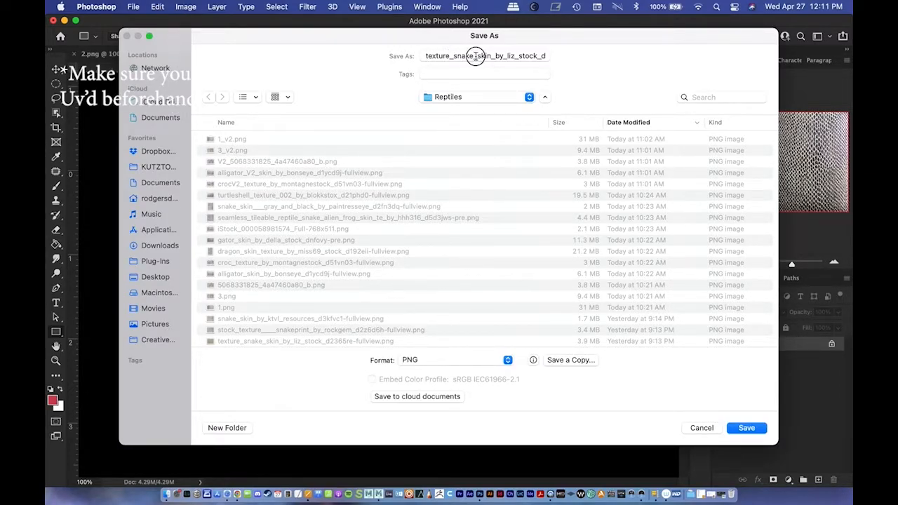
{"action": "triple_click", "coordinate": [476, 56]}
{"action": "type", "text": "texture_snake_"}
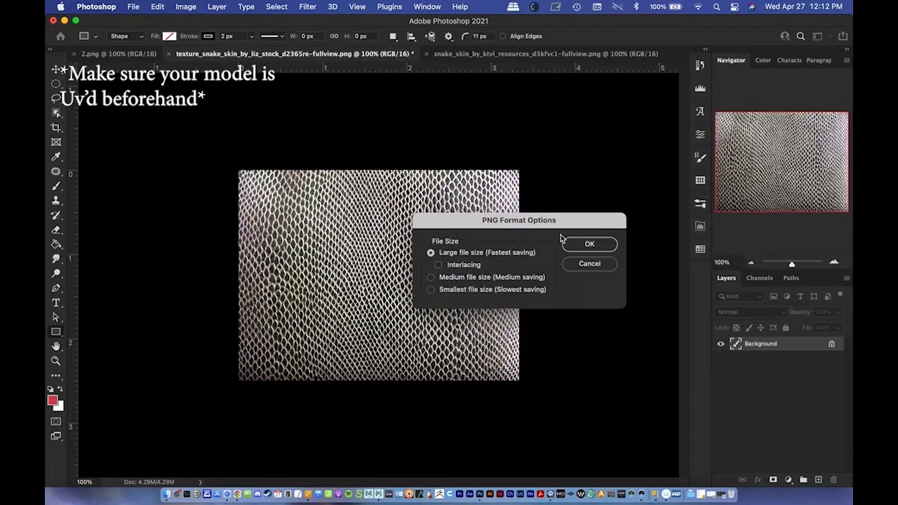
{"action": "left_click", "coordinate": [583, 244]}
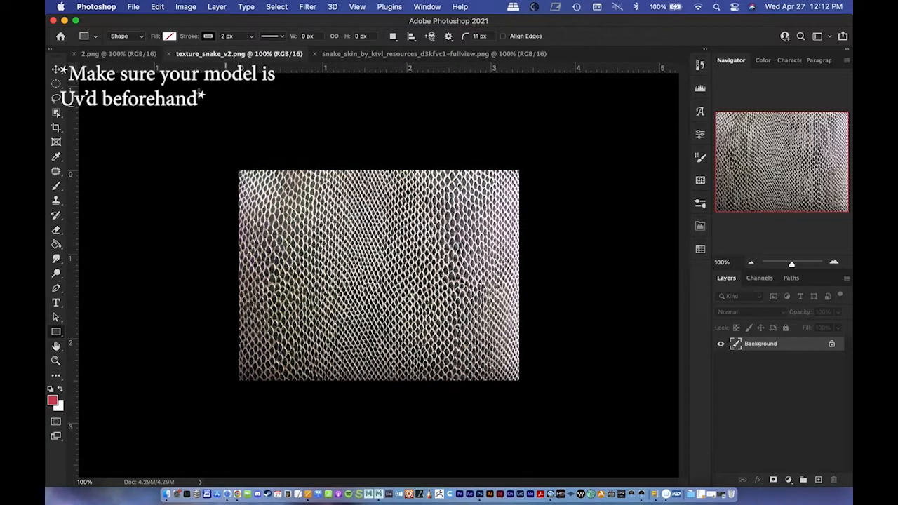
Switch to Mudbox and preview the yellow-green scale stencil over the side of the creature's neck
{"action": "left_click", "coordinate": [64, 20]}
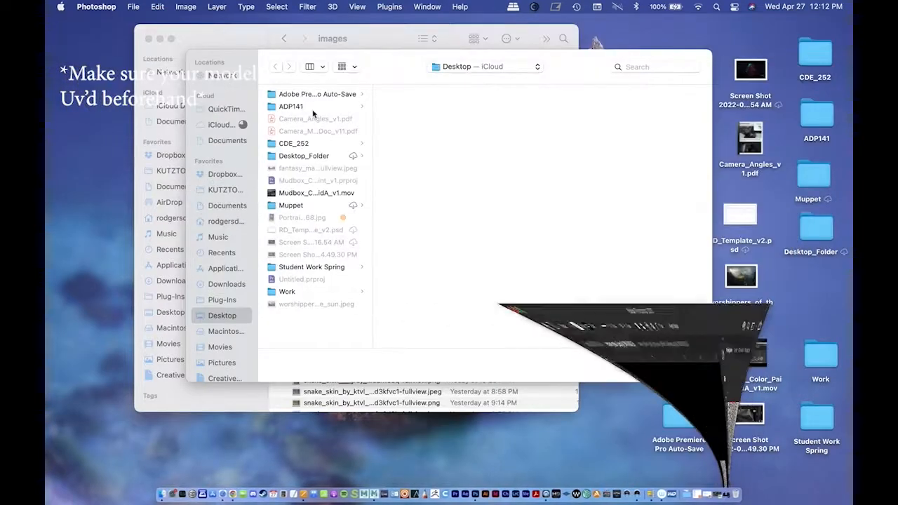
{"action": "left_click", "coordinate": [716, 494]}
{"action": "left_click_drag", "start_coordinate": [417, 209], "coordinate": [397, 204], "text": "alt"}
{"action": "right_click_drag", "start_coordinate": [398, 204], "coordinate": [412, 181], "text": "alt"}
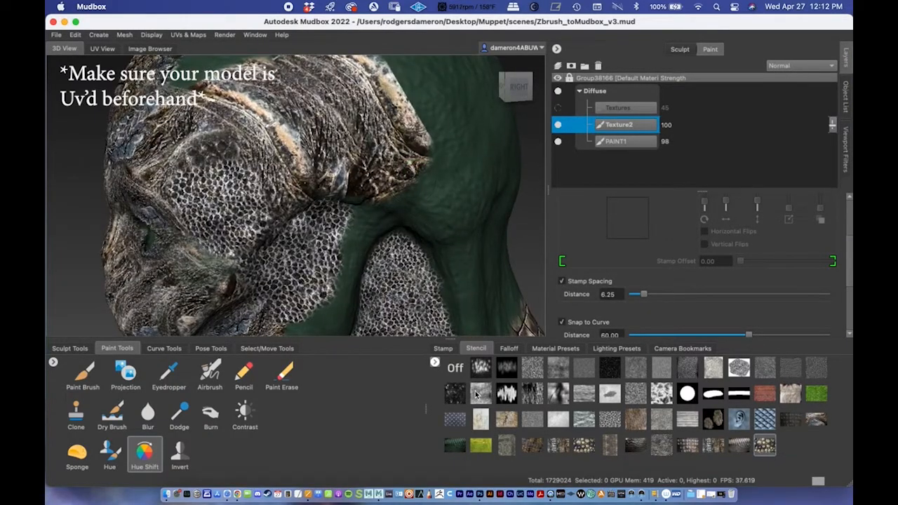
{"action": "left_click", "coordinate": [479, 445]}
{"action": "middle_click_drag", "start_coordinate": [455, 251], "coordinate": [252, 226], "text": "alt"}
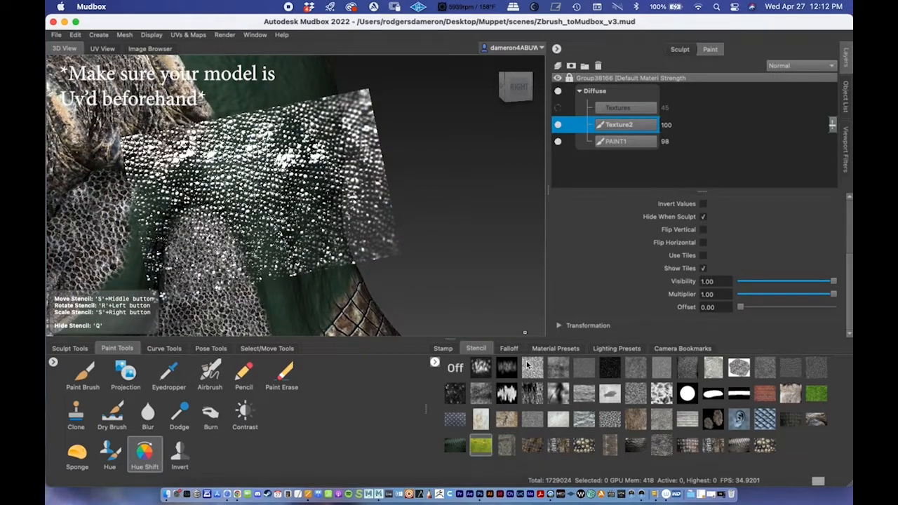
Preview the dark green scale and green grass stencils over the neck, and hide the stencil
{"action": "left_click", "coordinate": [456, 446]}
{"action": "left_click", "coordinate": [817, 393]}
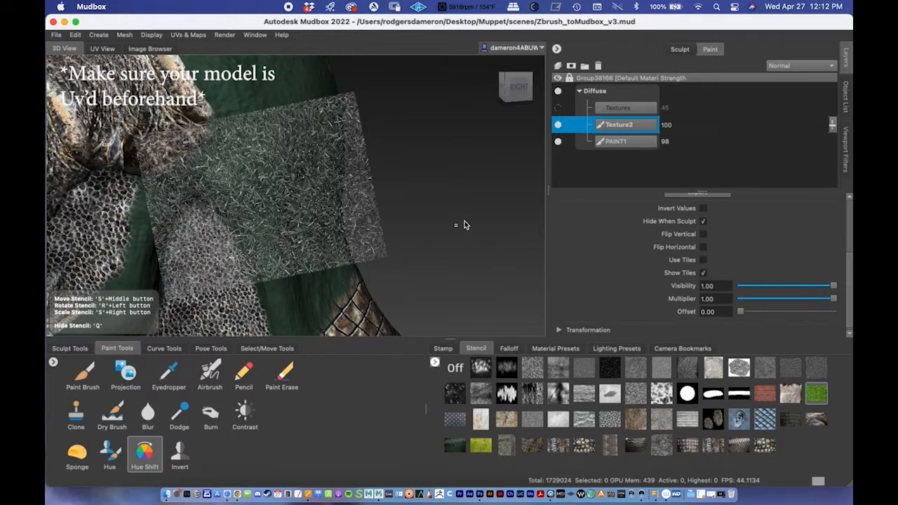
{"action": "middle_click_drag", "start_coordinate": [462, 226], "coordinate": [494, 207], "text": "alt"}
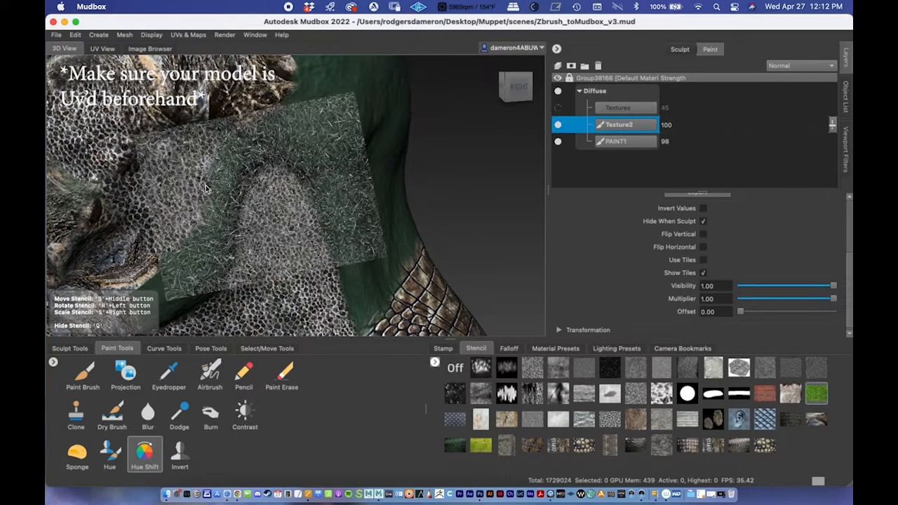
{"action": "middle_click_drag", "start_coordinate": [257, 198], "coordinate": [309, 179], "text": "alt"}
{"action": "scroll", "coordinate": [309, 180], "scroll_direction": "down", "scroll_amount": 3}
{"action": "key", "text": "q"}
Hide the Texture2 paint layer and show the Textures layer on the creature's head
{"action": "left_click_drag", "start_coordinate": [259, 191], "coordinate": [250, 153], "text": "alt"}
{"action": "left_click_drag", "start_coordinate": [376, 172], "coordinate": [425, 171], "text": "alt"}
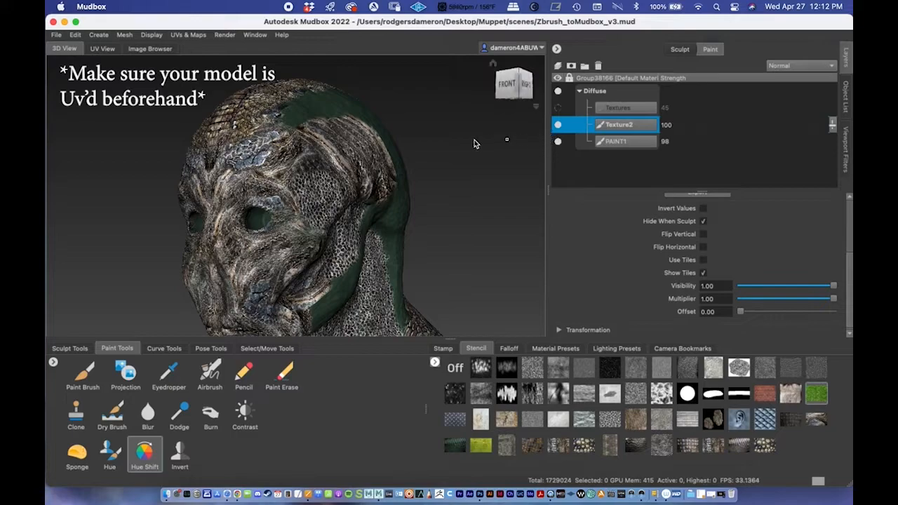
{"action": "middle_click_drag", "start_coordinate": [339, 158], "coordinate": [327, 188], "text": "alt"}
{"action": "right_click_drag", "start_coordinate": [269, 179], "coordinate": [441, 182], "text": "alt"}
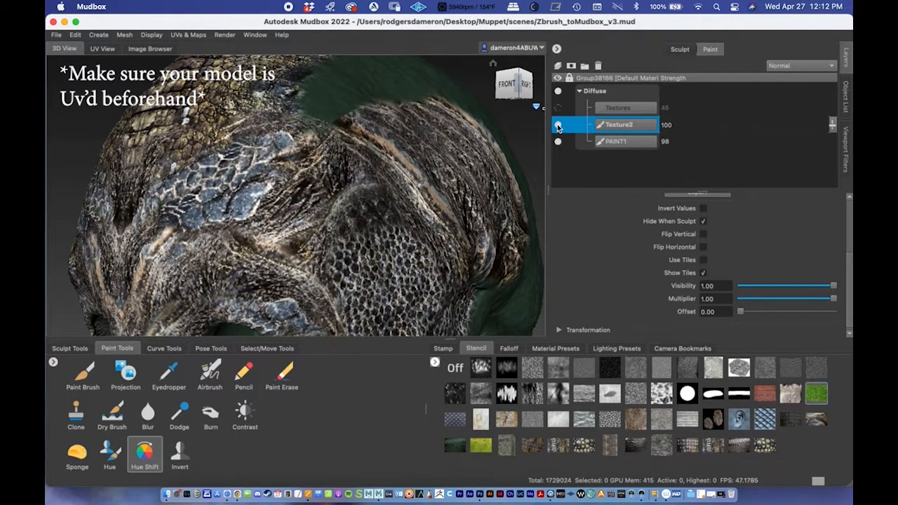
{"action": "left_click", "coordinate": [558, 126]}
{"action": "left_click", "coordinate": [559, 108]}
Select the Textures layer and show the Texture2 layer beneath it again
{"action": "middle_click_drag", "start_coordinate": [377, 300], "coordinate": [346, 155], "text": "alt"}
{"action": "right_click_drag", "start_coordinate": [346, 155], "coordinate": [226, 136], "text": "alt"}
{"action": "left_click_drag", "start_coordinate": [448, 160], "coordinate": [308, 181], "text": "alt"}
{"action": "middle_click_drag", "start_coordinate": [306, 181], "coordinate": [297, 222], "text": "alt"}
{"action": "right_click_drag", "start_coordinate": [297, 222], "coordinate": [465, 179], "text": "alt"}
{"action": "left_click_drag", "start_coordinate": [112, 124], "coordinate": [214, 144], "text": "alt"}
{"action": "mouse_move", "coordinate": [214, 144]}
{"action": "middle_mouse_down", "text": "alt"}
{"action": "mouse_move", "coordinate": [235, 131]}
{"action": "mouse_move", "coordinate": [224, 137]}
{"action": "middle_mouse_up", "text": "alt"}
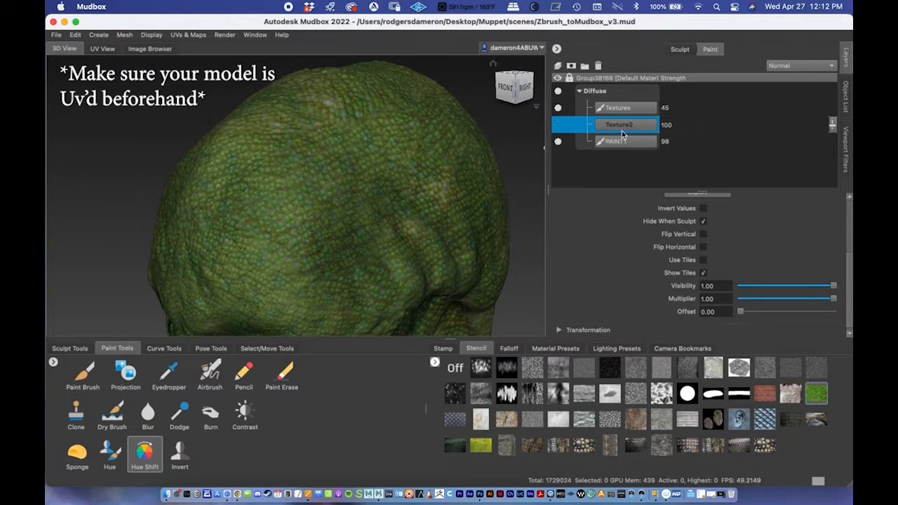
{"action": "left_click", "coordinate": [613, 109]}
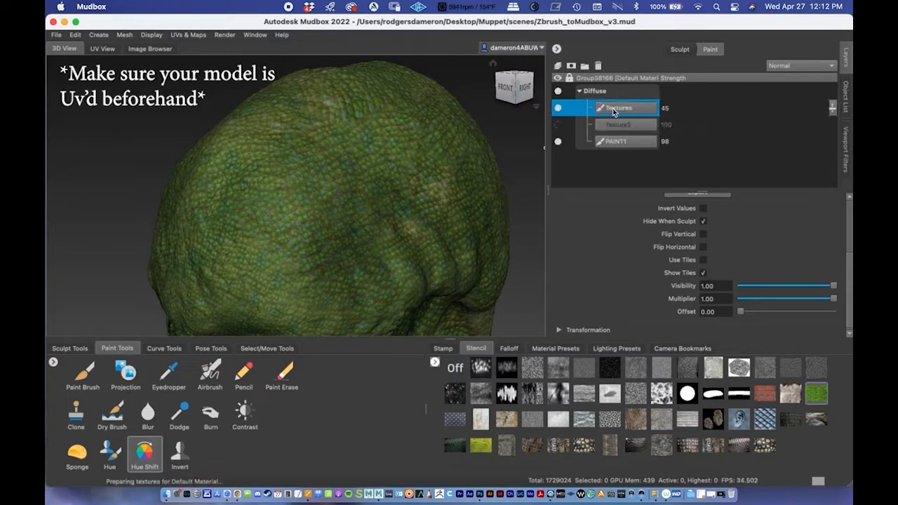
{"action": "left_click", "coordinate": [558, 125]}
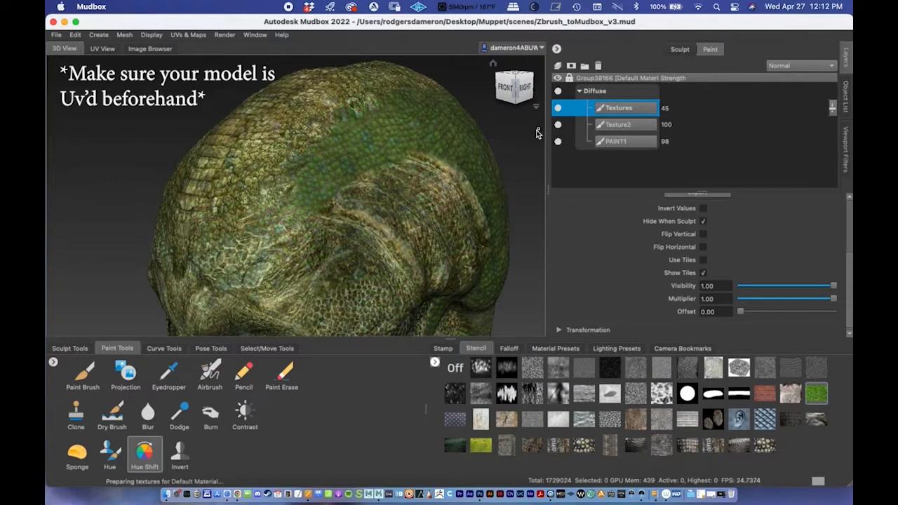
Compare the face with and without the Textures layer and examine how the skin textures blend around the head
{"action": "left_click_drag", "start_coordinate": [429, 179], "coordinate": [402, 124], "text": "alt"}
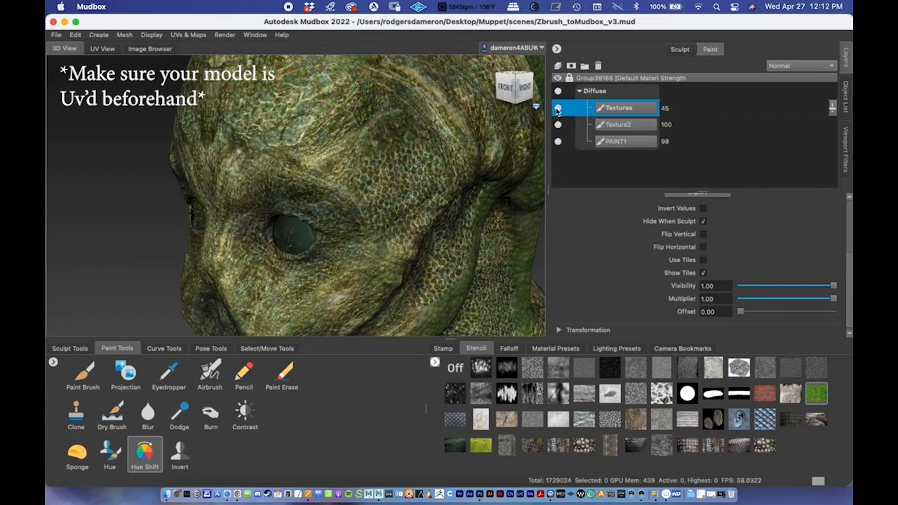
{"action": "left_click", "coordinate": [559, 109]}
{"action": "left_click", "coordinate": [558, 108]}
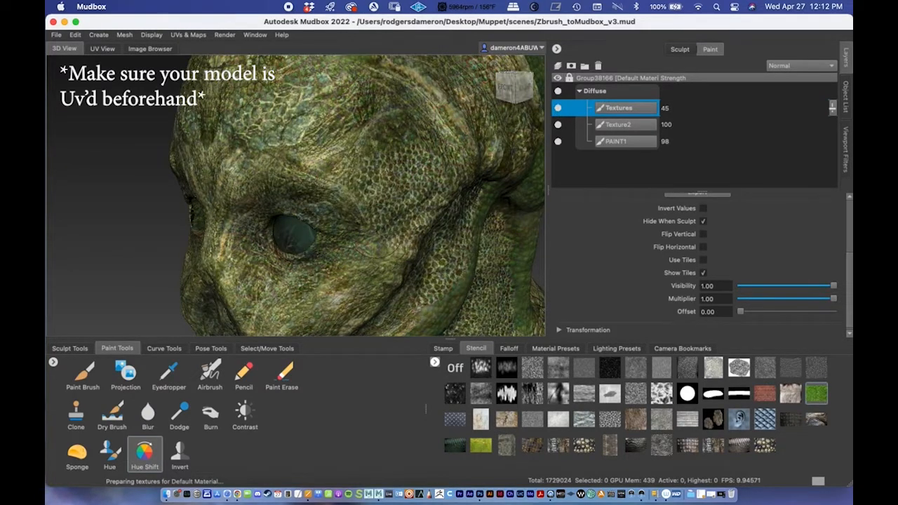
{"action": "left_click_drag", "start_coordinate": [347, 175], "coordinate": [193, 147], "text": "alt"}
{"action": "right_click_drag", "start_coordinate": [329, 155], "coordinate": [397, 169], "text": "alt"}
{"action": "middle_click_drag", "start_coordinate": [342, 156], "coordinate": [304, 223], "text": "alt"}
{"action": "right_click_drag", "start_coordinate": [303, 224], "coordinate": [127, 169], "text": "alt"}
{"action": "left_click_drag", "start_coordinate": [127, 169], "coordinate": [116, 178], "text": "alt"}
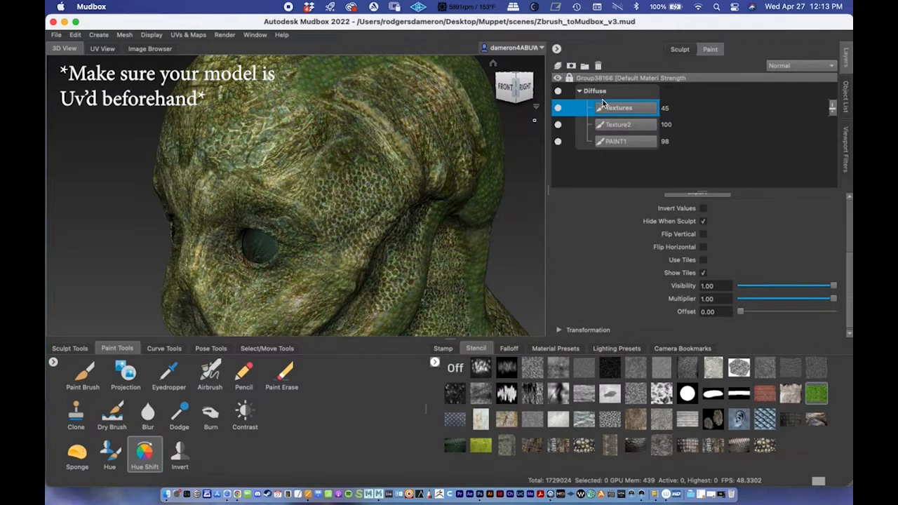
Create a new Diffuse paint layer named Airbrush at size 4096, saved as TIFF 16 bit Floating Point, RGBA
{"action": "left_click", "coordinate": [558, 66]}
{"action": "triple_click", "coordinate": [432, 218]}
{"action": "type", "text": "Airbrush"}
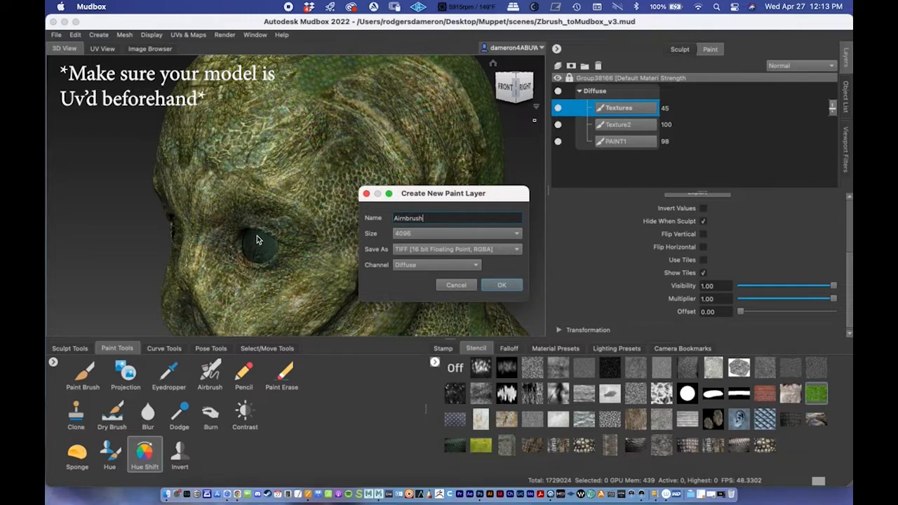
{"action": "left_click_drag", "start_coordinate": [407, 219], "coordinate": [401, 218]}
{"action": "type", "text": "r"}
{"action": "left_click", "coordinate": [500, 285]}
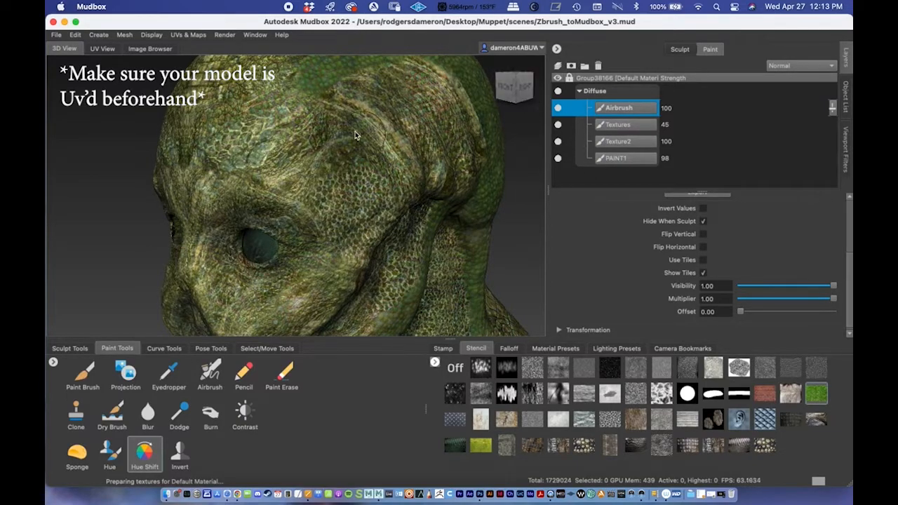
Choose the Paint Brush and set its color to a slightly darker, more muted green
{"action": "right_click_drag", "start_coordinate": [362, 131], "coordinate": [313, 140], "text": "alt"}
{"action": "mouse_move", "coordinate": [313, 140]}
{"action": "middle_mouse_down", "text": "alt"}
{"action": "mouse_move", "coordinate": [313, 98]}
{"action": "mouse_move", "coordinate": [281, 81]}
{"action": "middle_mouse_up", "text": "alt"}
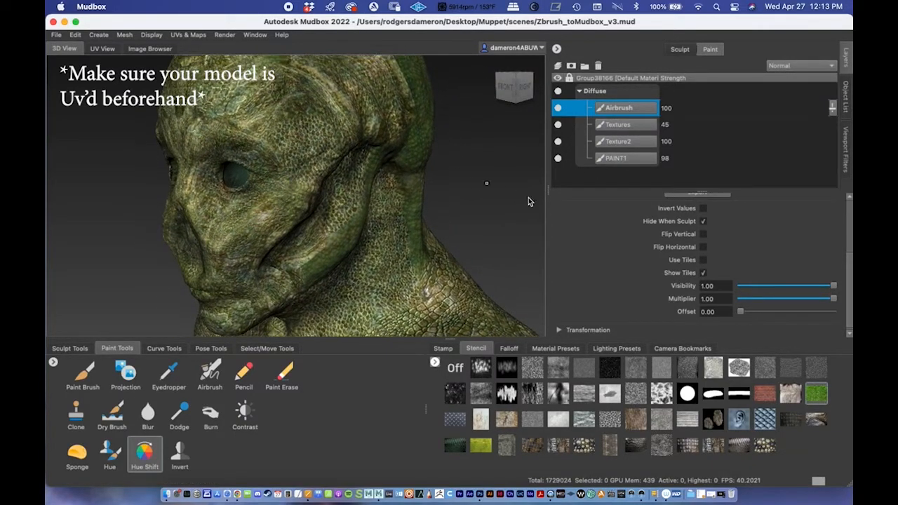
{"action": "left_click_drag", "start_coordinate": [482, 176], "coordinate": [443, 166], "text": "alt"}
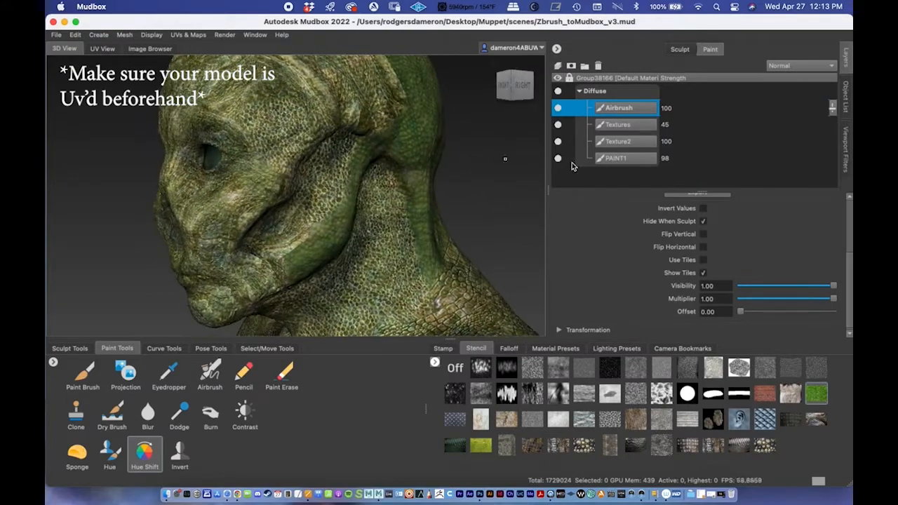
{"action": "middle_click_drag", "start_coordinate": [356, 145], "coordinate": [357, 138], "text": "alt"}
{"action": "right_click_drag", "start_coordinate": [357, 142], "coordinate": [400, 146], "text": "alt"}
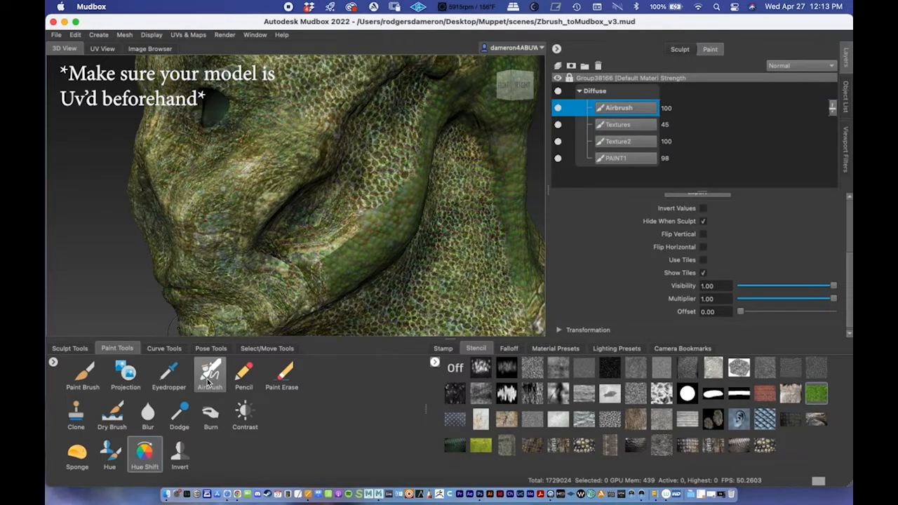
{"action": "left_click", "coordinate": [85, 376]}
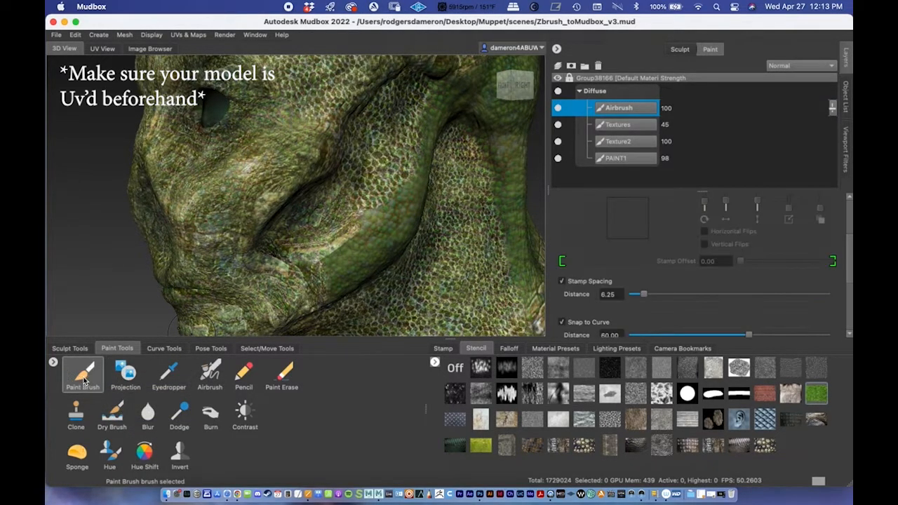
{"action": "scroll", "coordinate": [734, 288], "scroll_direction": "up", "scroll_amount": 3}
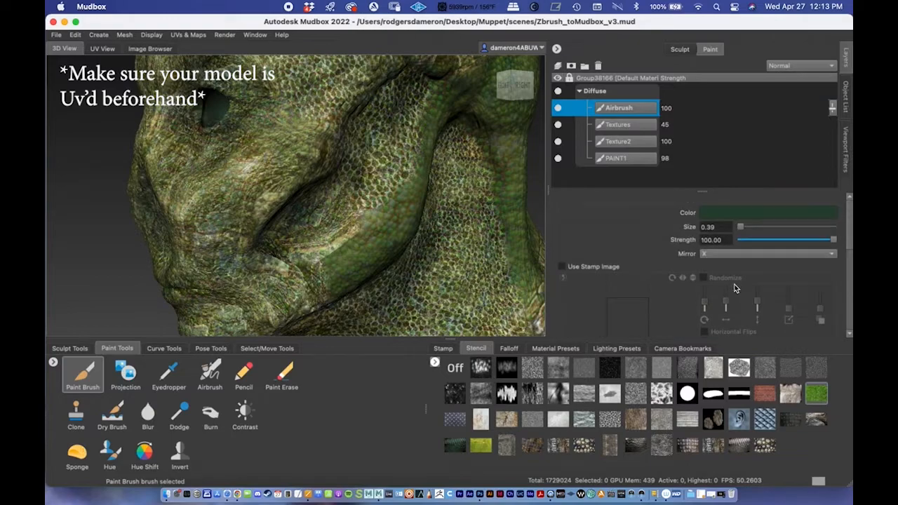
{"action": "left_click", "coordinate": [729, 213]}
{"action": "left_click_drag", "start_coordinate": [439, 221], "coordinate": [435, 218]}
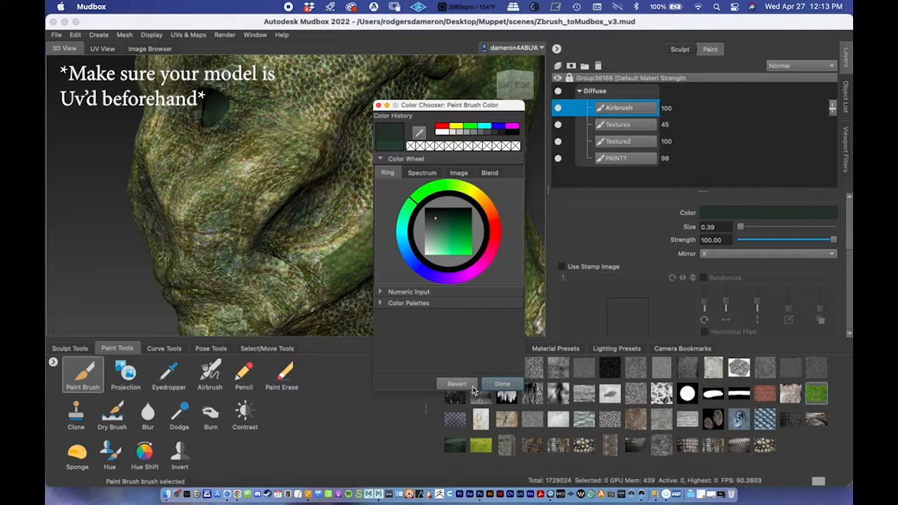
{"action": "left_click", "coordinate": [500, 384]}
Try a few dark green brush strokes on the back of the head, and undo them
{"action": "mouse_move", "coordinate": [453, 188]}
{"action": "left_mouse_down", "text": "alt"}
{"action": "mouse_move", "coordinate": [364, 159]}
{"action": "mouse_move", "coordinate": [345, 164]}
{"action": "mouse_move", "coordinate": [369, 164]}
{"action": "mouse_move", "coordinate": [358, 134]}
{"action": "mouse_move", "coordinate": [368, 191]}
{"action": "left_mouse_up", "text": "alt"}
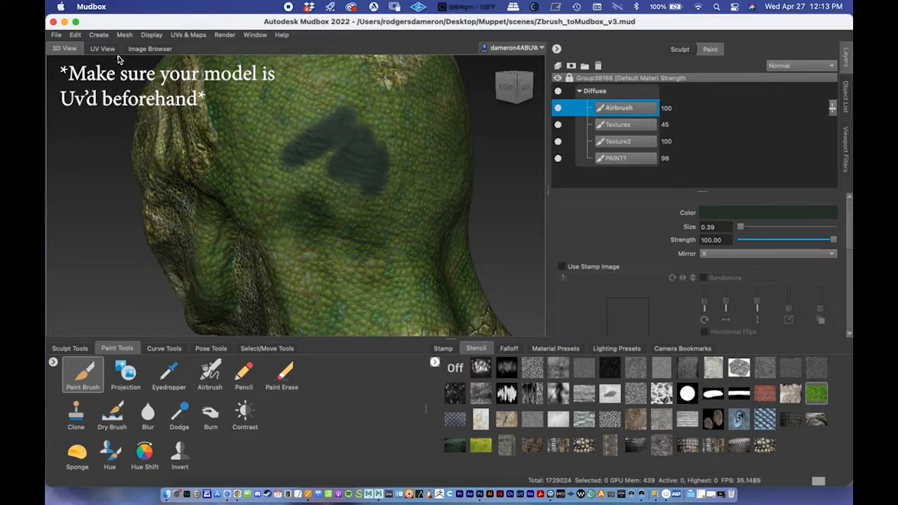
{"action": "left_click", "coordinate": [78, 35]}
{"action": "left_click", "coordinate": [99, 47]}
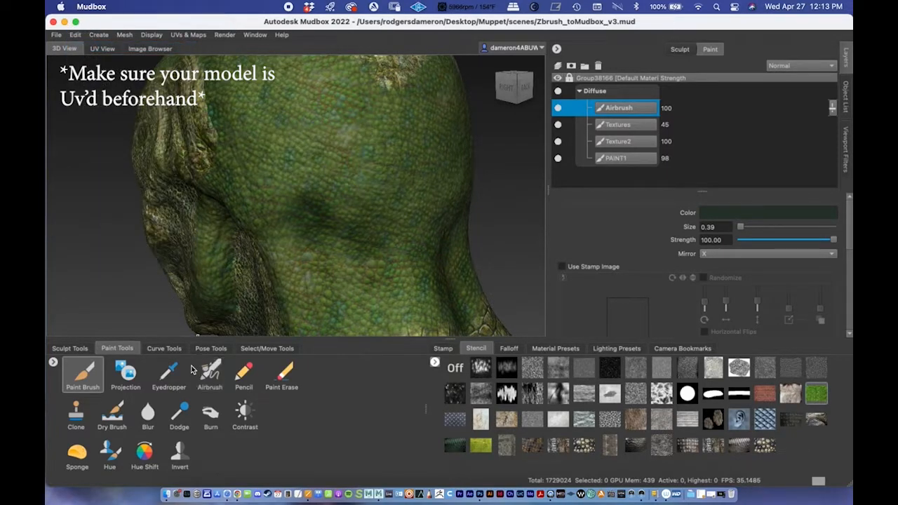
Choose the Airbrush and set its color to a dark, muted green
{"action": "left_click", "coordinate": [209, 379]}
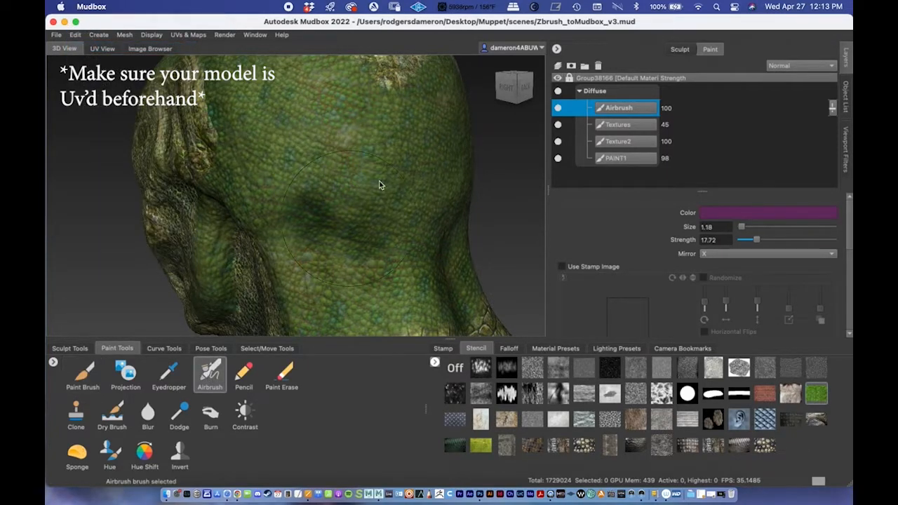
{"action": "left_click", "coordinate": [698, 213]}
{"action": "left_click_drag", "start_coordinate": [440, 232], "coordinate": [424, 201]}
{"action": "left_click", "coordinate": [436, 230]}
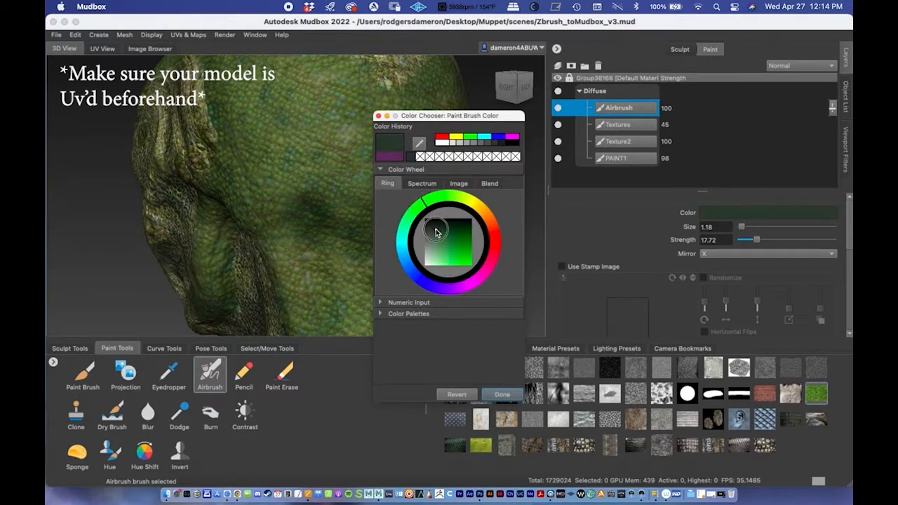
{"action": "left_click", "coordinate": [502, 395]}
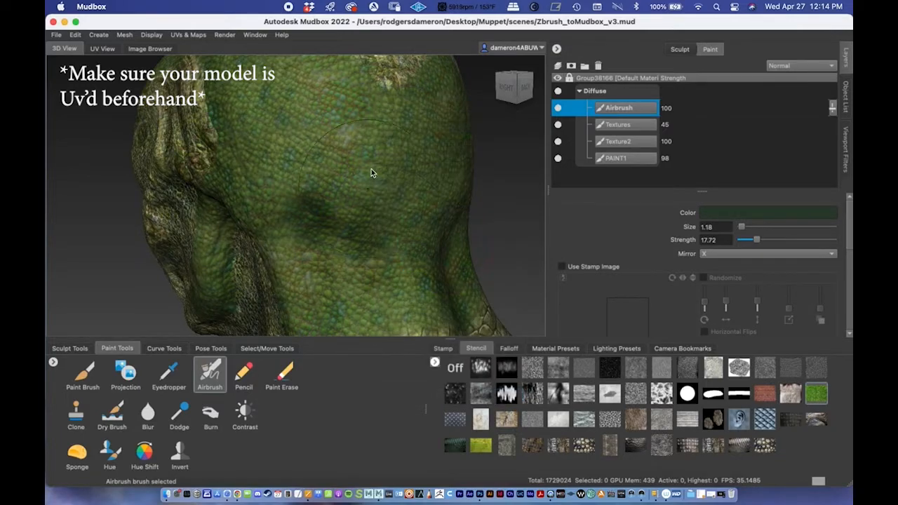
Airbrush dark green shading into the recesses on the side of the head with a brush size of 0.72
{"action": "mouse_move", "coordinate": [334, 175]}
{"action": "left_mouse_down"}
{"action": "mouse_move", "coordinate": [319, 202]}
{"action": "mouse_move", "coordinate": [331, 199]}
{"action": "mouse_move", "coordinate": [349, 229]}
{"action": "mouse_move", "coordinate": [325, 236]}
{"action": "mouse_move", "coordinate": [361, 256]}
{"action": "left_mouse_up"}
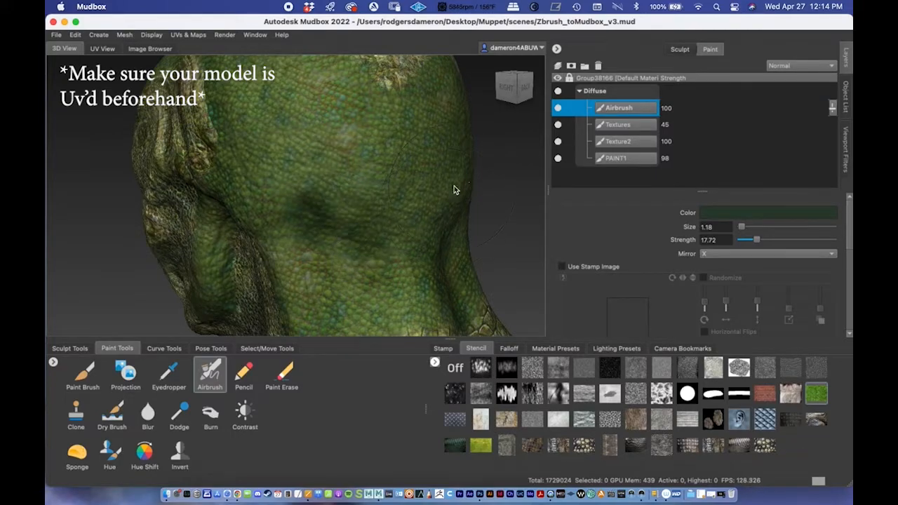
{"action": "left_click_drag", "start_coordinate": [444, 213], "coordinate": [295, 180], "text": "alt"}
{"action": "right_click_drag", "start_coordinate": [295, 180], "coordinate": [287, 195], "text": "alt"}
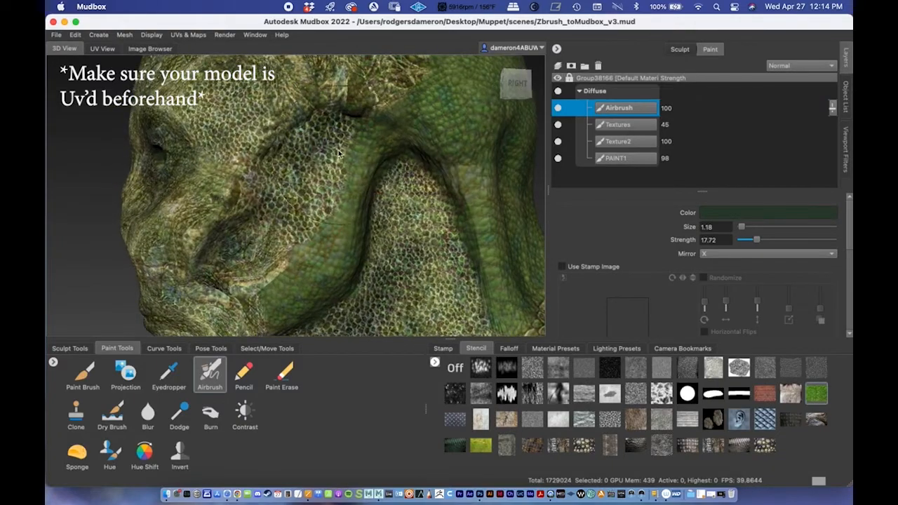
{"action": "right_click", "coordinate": [336, 145]}
{"action": "left_click_drag", "start_coordinate": [317, 148], "coordinate": [303, 153]}
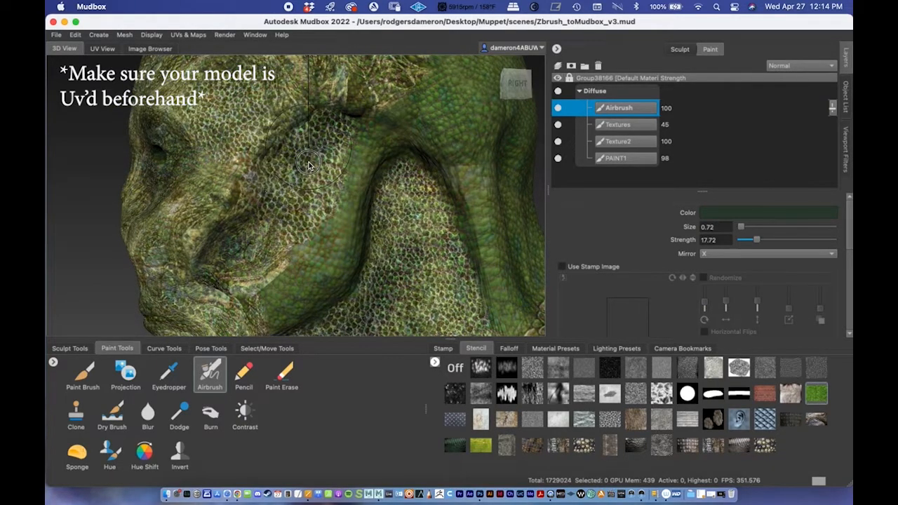
Compare the side of the head with and without the Airbrush layer, and set that layer's strength to 99
{"action": "left_click", "coordinate": [558, 108]}
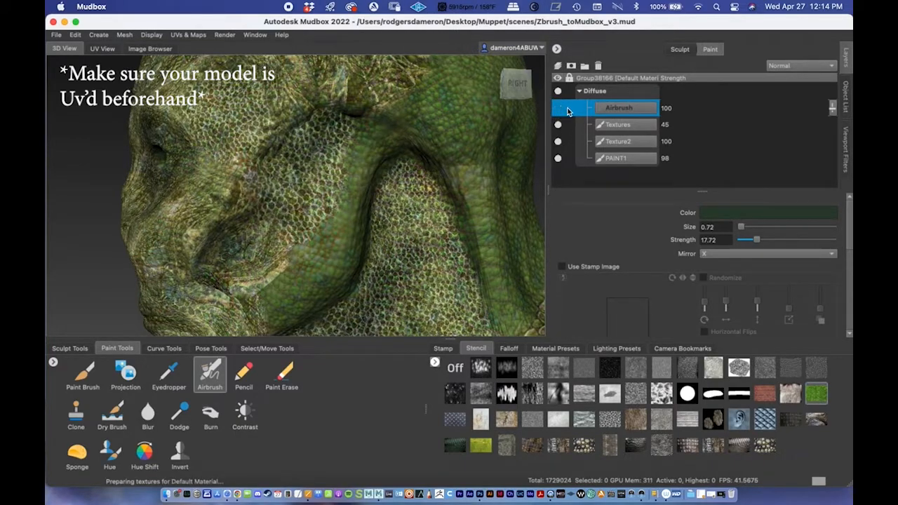
{"action": "left_click", "coordinate": [559, 109]}
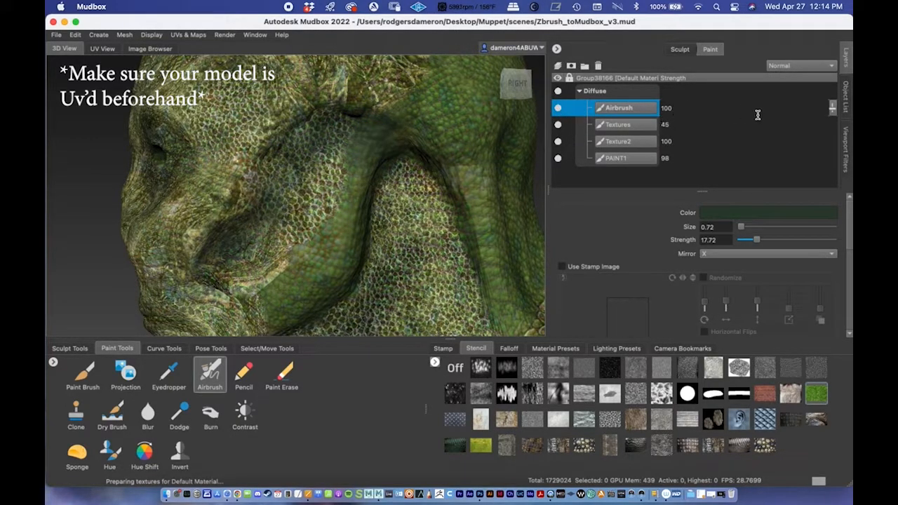
{"action": "mouse_move", "coordinate": [833, 111]}
{"action": "left_mouse_down"}
{"action": "mouse_move", "coordinate": [825, 154]}
{"action": "mouse_move", "coordinate": [830, 107]}
{"action": "left_mouse_up"}
Examine the airbrushed shading on the creature's head from the side, front and close up
{"action": "left_click_drag", "start_coordinate": [350, 156], "coordinate": [425, 165], "text": "alt"}
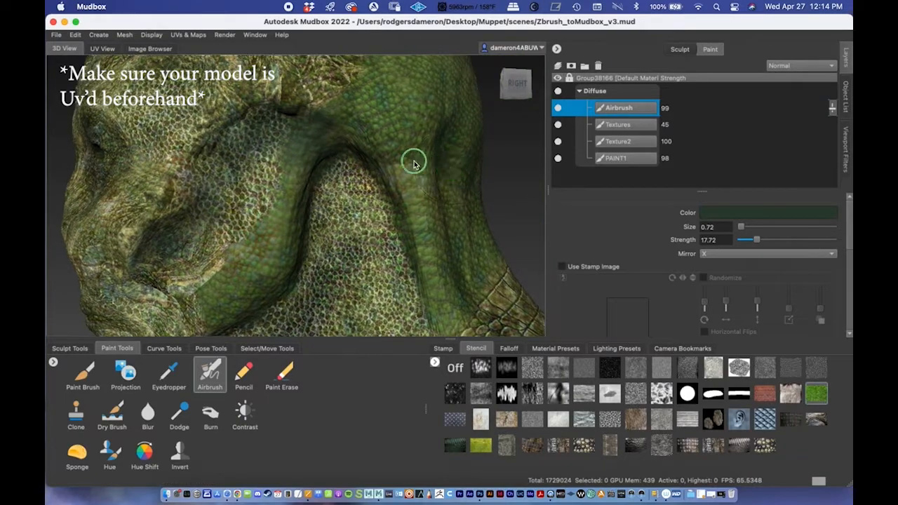
{"action": "right_click_drag", "start_coordinate": [425, 165], "coordinate": [202, 180], "text": "alt"}
{"action": "left_click_drag", "start_coordinate": [172, 207], "coordinate": [217, 178], "text": "alt"}
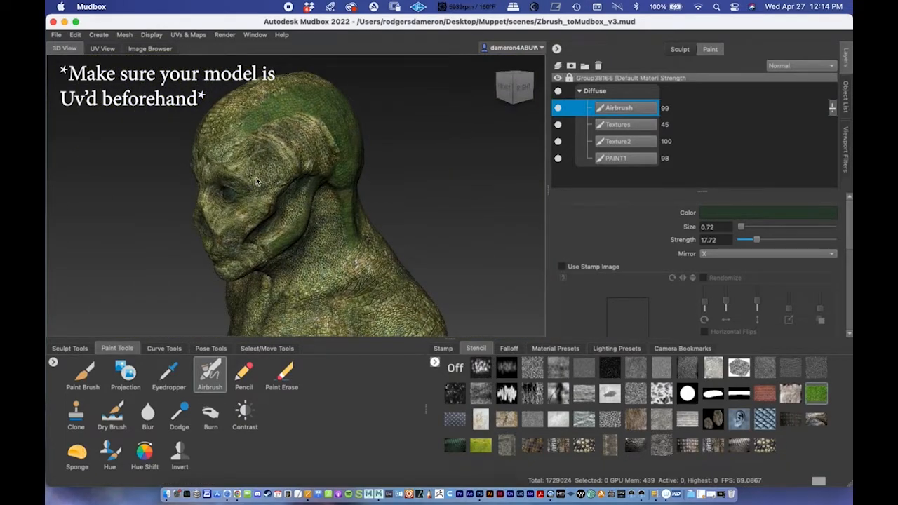
{"action": "middle_click_drag", "start_coordinate": [219, 178], "coordinate": [249, 190], "text": "alt"}
{"action": "right_click_drag", "start_coordinate": [299, 172], "coordinate": [425, 167], "text": "alt"}
{"action": "left_click_drag", "start_coordinate": [412, 148], "coordinate": [432, 209], "text": "alt"}
{"action": "right_click_drag", "start_coordinate": [489, 167], "coordinate": [420, 171], "text": "alt"}
{"action": "right_click_drag", "start_coordinate": [496, 200], "coordinate": [470, 204], "text": "alt"}
{"action": "left_click_drag", "start_coordinate": [469, 204], "coordinate": [393, 193], "text": "alt"}
{"action": "middle_click_drag", "start_coordinate": [292, 186], "coordinate": [302, 197], "text": "alt"}
{"action": "right_click_drag", "start_coordinate": [308, 188], "coordinate": [447, 146], "text": "alt"}
Hide the Airbrush and Textures layers and inspect the underlying skin texture on the face
{"action": "left_click", "coordinate": [558, 109]}
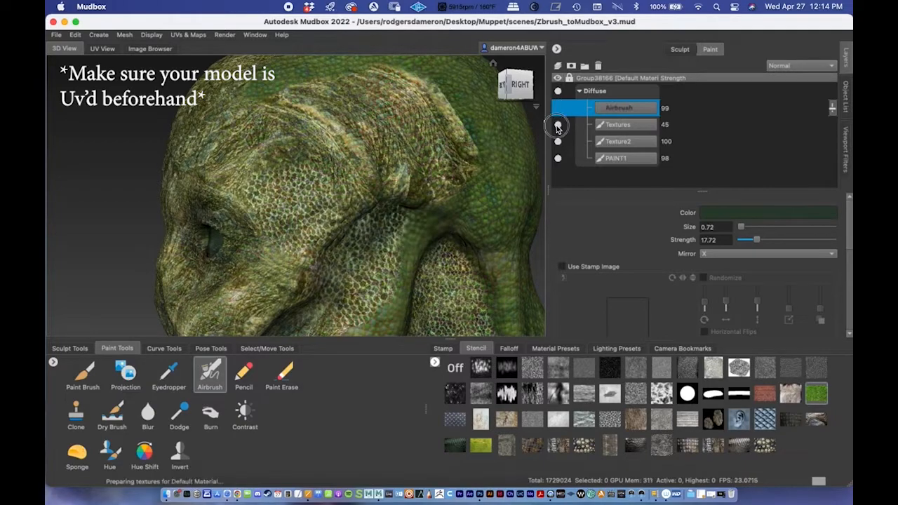
{"action": "left_click", "coordinate": [558, 124]}
{"action": "middle_click_drag", "start_coordinate": [217, 202], "coordinate": [230, 181], "text": "alt"}
{"action": "left_click_drag", "start_coordinate": [151, 184], "coordinate": [250, 212], "text": "alt"}
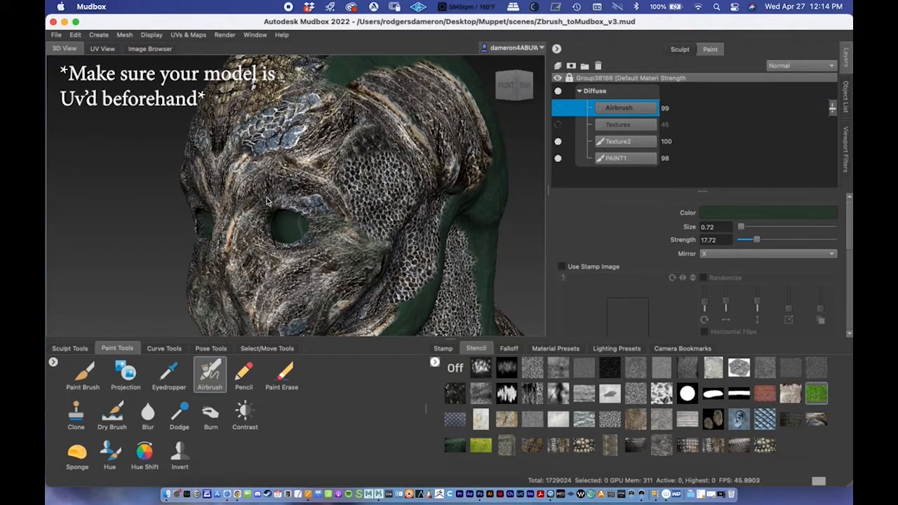
{"action": "left_click_drag", "start_coordinate": [161, 231], "coordinate": [148, 279], "text": "alt"}
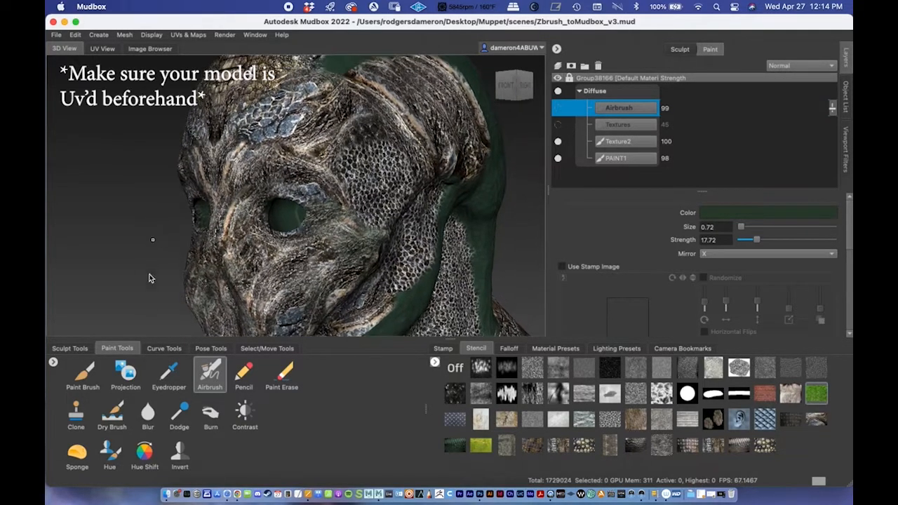
Select the Texture2 layer, try the Dodge brush on the scales at the temple, and undo the stroke
{"action": "left_click", "coordinate": [181, 414]}
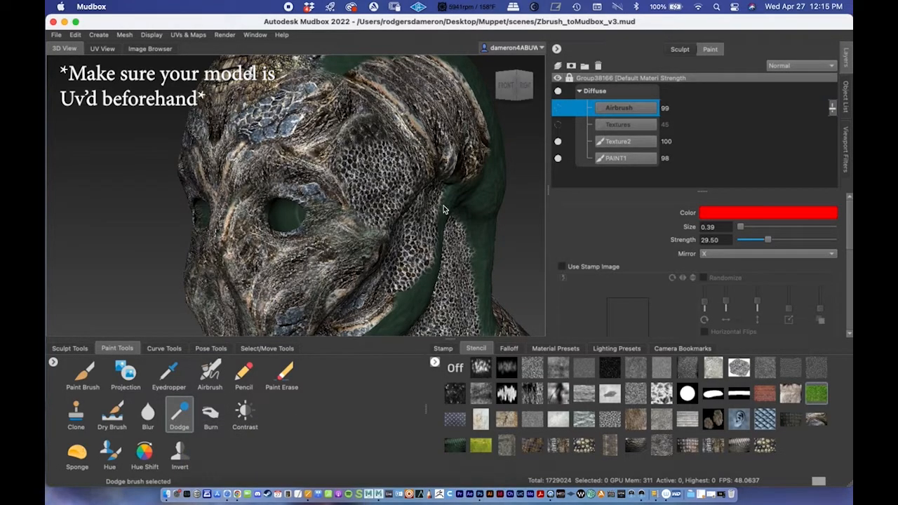
{"action": "left_click", "coordinate": [617, 141]}
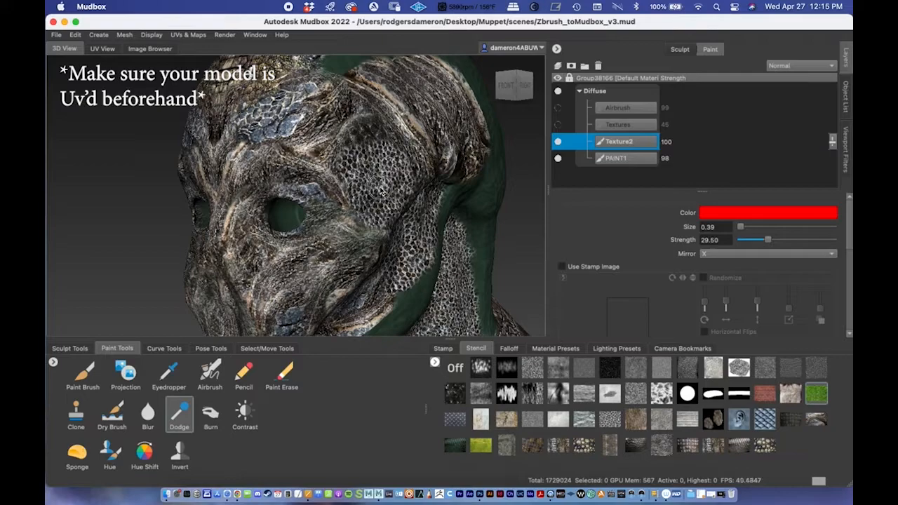
{"action": "mouse_move", "coordinate": [372, 189]}
{"action": "left_mouse_down"}
{"action": "mouse_move", "coordinate": [384, 173]}
{"action": "mouse_move", "coordinate": [361, 188]}
{"action": "mouse_move", "coordinate": [381, 161]}
{"action": "mouse_move", "coordinate": [359, 182]}
{"action": "mouse_move", "coordinate": [389, 205]}
{"action": "mouse_move", "coordinate": [375, 194]}
{"action": "left_mouse_up"}
{"action": "left_click", "coordinate": [75, 34]}
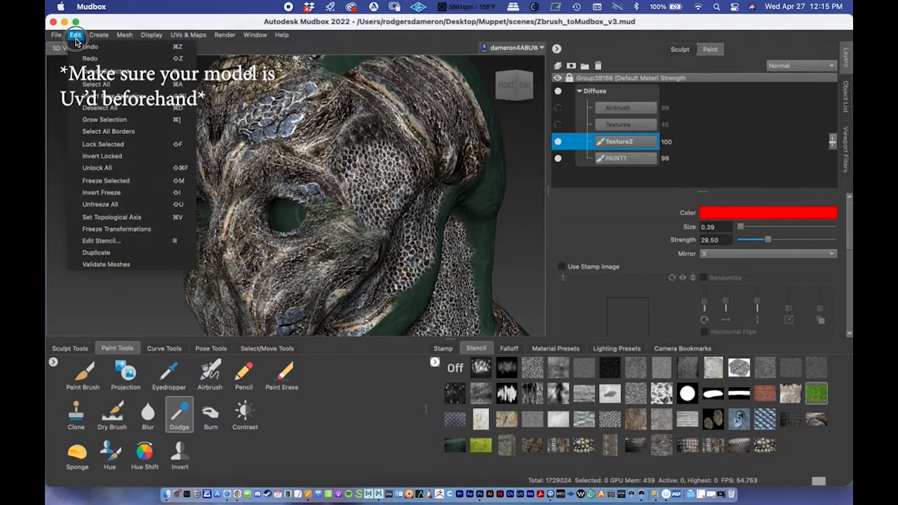
{"action": "left_click", "coordinate": [88, 47]}
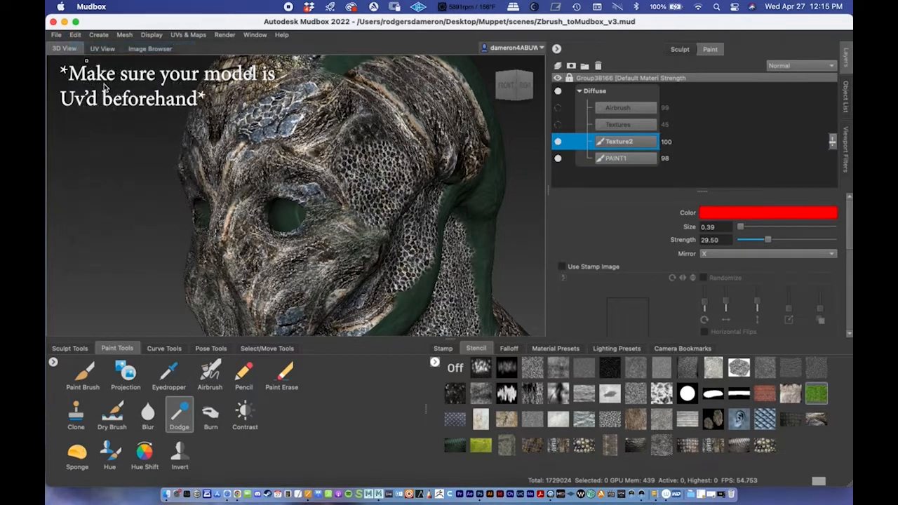
Try darkening the scales at the temple with the Burn brush, and undo it
{"action": "left_click", "coordinate": [210, 414]}
{"action": "mouse_move", "coordinate": [392, 169]}
{"action": "left_mouse_down"}
{"action": "mouse_move", "coordinate": [366, 179]}
{"action": "mouse_move", "coordinate": [393, 153]}
{"action": "mouse_move", "coordinate": [385, 160]}
{"action": "mouse_move", "coordinate": [400, 186]}
{"action": "left_mouse_up"}
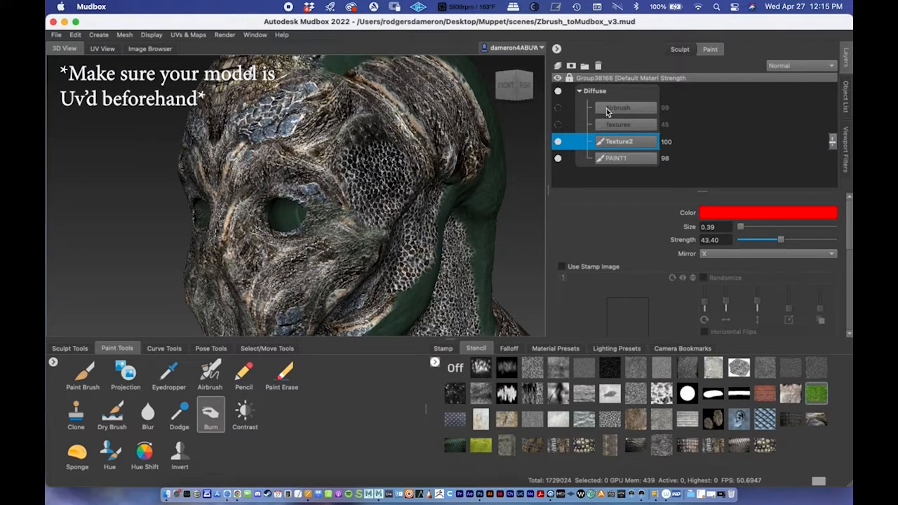
{"action": "key", "text": "super+z"}
{"action": "mouse_move", "coordinate": [382, 172]}
{"action": "left_mouse_down"}
{"action": "mouse_move", "coordinate": [410, 181]}
{"action": "mouse_move", "coordinate": [386, 140]}
{"action": "mouse_move", "coordinate": [422, 194]}
{"action": "mouse_move", "coordinate": [372, 139]}
{"action": "mouse_move", "coordinate": [398, 177]}
{"action": "mouse_move", "coordinate": [391, 184]}
{"action": "mouse_move", "coordinate": [411, 192]}
{"action": "mouse_move", "coordinate": [383, 184]}
{"action": "mouse_move", "coordinate": [454, 174]}
{"action": "mouse_move", "coordinate": [443, 173]}
{"action": "left_mouse_up"}
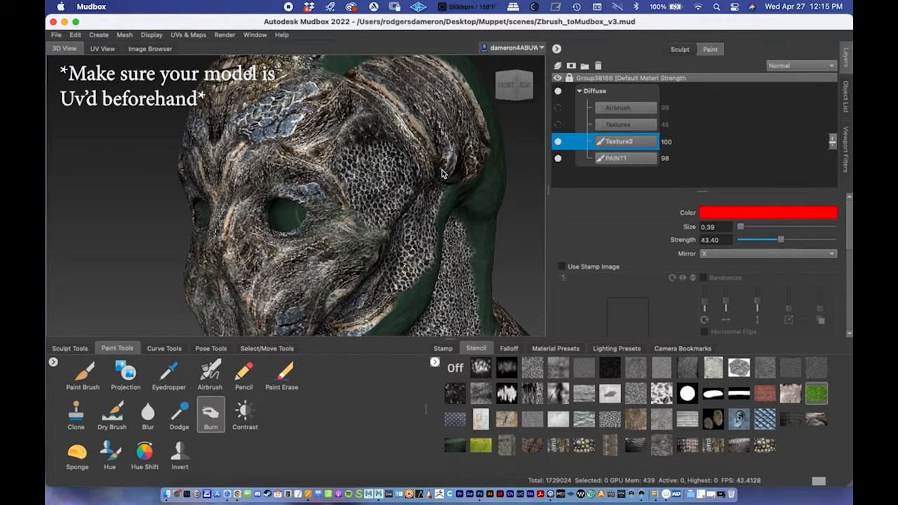
Increase the contrast of the scales at the temple on the Texture2 layer with the Contrast brush at strength 9
{"action": "left_click", "coordinate": [245, 418]}
{"action": "mouse_move", "coordinate": [370, 184]}
{"action": "left_mouse_down"}
{"action": "mouse_move", "coordinate": [371, 158]}
{"action": "mouse_move", "coordinate": [372, 169]}
{"action": "left_mouse_up"}
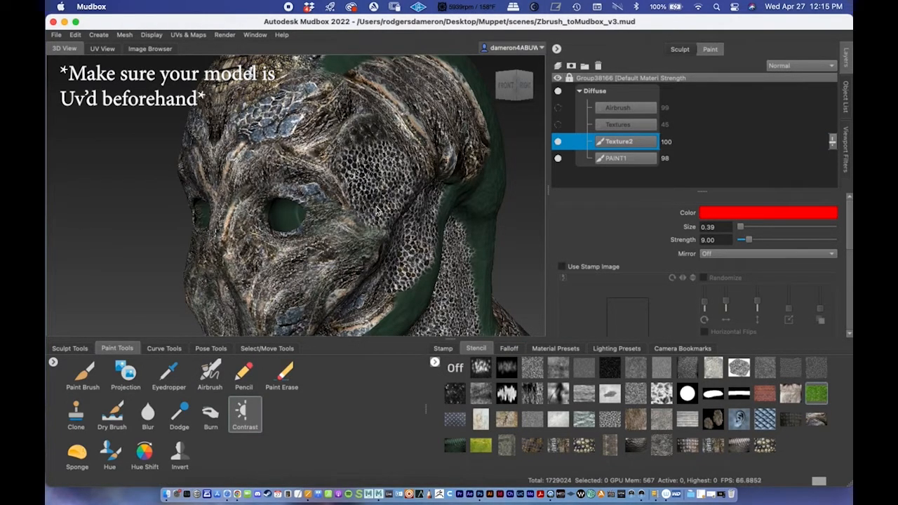
{"action": "left_click_drag", "start_coordinate": [408, 192], "coordinate": [403, 190], "text": "alt"}
{"action": "left_click_drag", "start_coordinate": [323, 219], "coordinate": [479, 168], "text": "alt"}
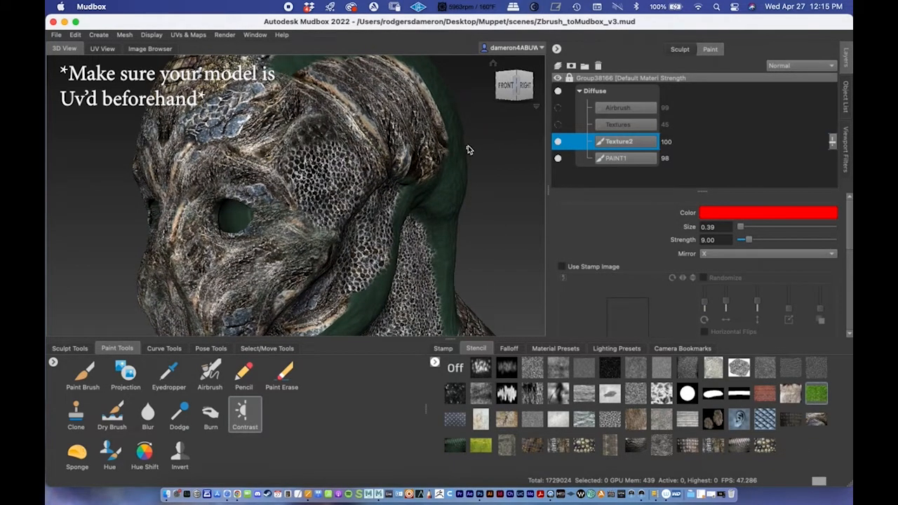
{"action": "left_click_drag", "start_coordinate": [475, 215], "coordinate": [529, 169], "text": "alt"}
Show the Textures and Airbrush layers again and examine the combined skin on the head and forehead
{"action": "left_click", "coordinate": [558, 125]}
{"action": "left_click", "coordinate": [558, 108]}
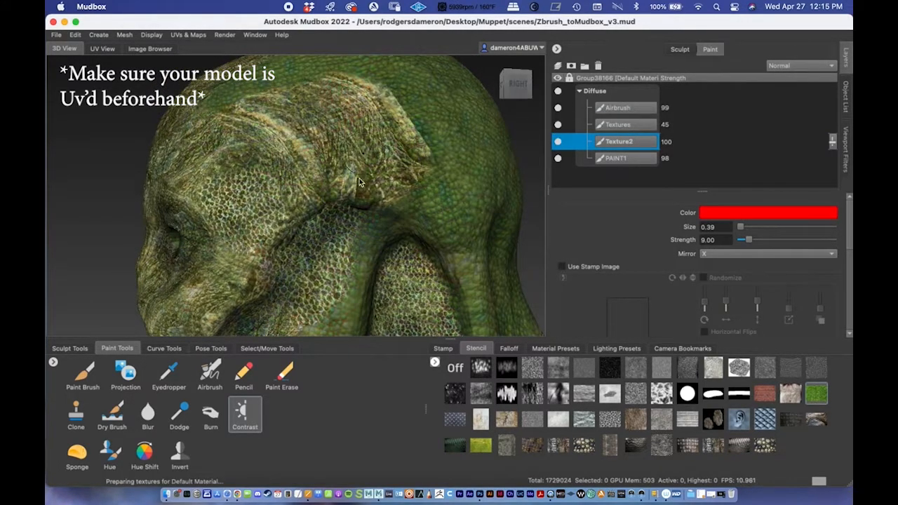
{"action": "right_click_drag", "start_coordinate": [360, 179], "coordinate": [198, 163], "text": "alt"}
{"action": "left_click_drag", "start_coordinate": [198, 163], "coordinate": [365, 224], "text": "alt"}
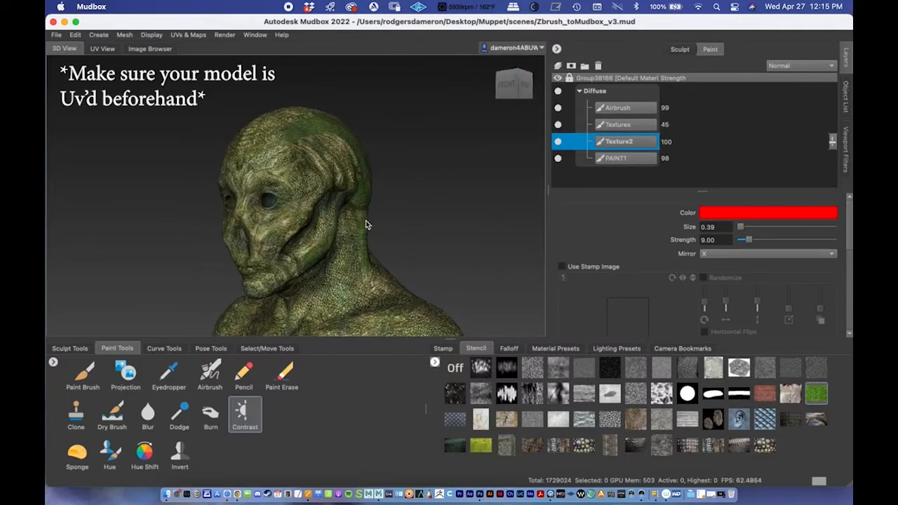
{"action": "left_click_drag", "start_coordinate": [277, 203], "coordinate": [293, 191], "text": "alt"}
{"action": "right_click_drag", "start_coordinate": [292, 192], "coordinate": [533, 209], "text": "alt"}
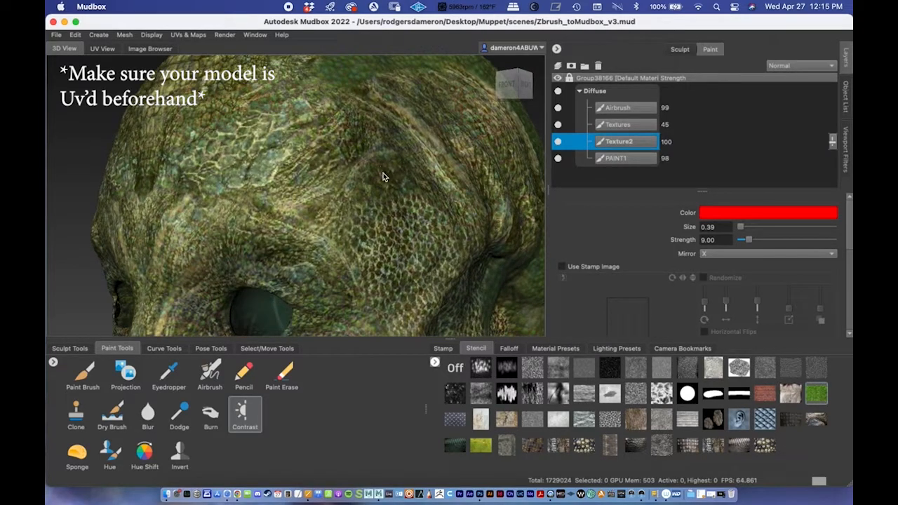
{"action": "middle_click_drag", "start_coordinate": [383, 173], "coordinate": [390, 218], "text": "alt"}
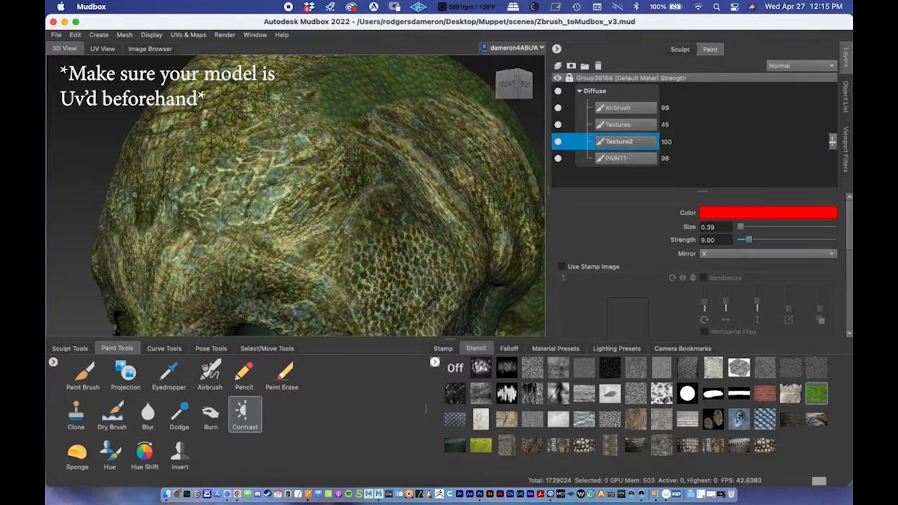
{"action": "left_click", "coordinate": [188, 37]}
{"action": "mouse_move", "coordinate": [219, 131]}
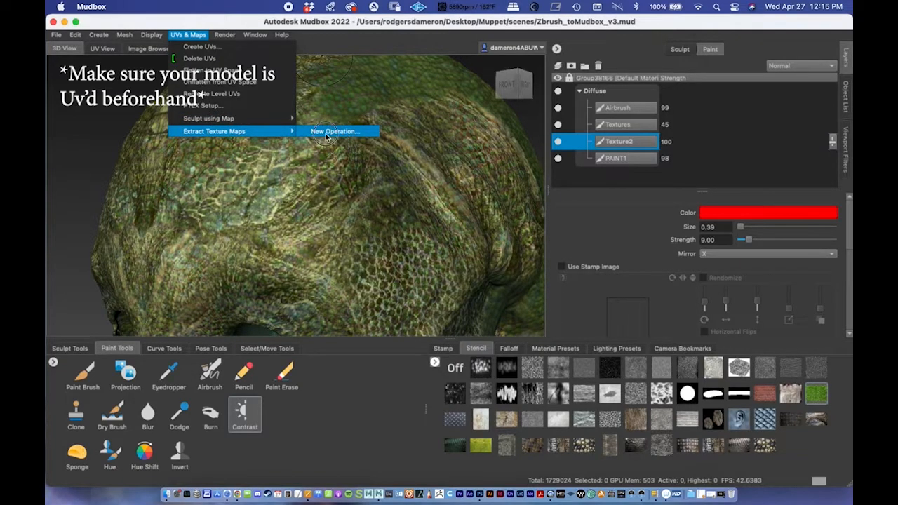
{"action": "left_click", "coordinate": [191, 33]}
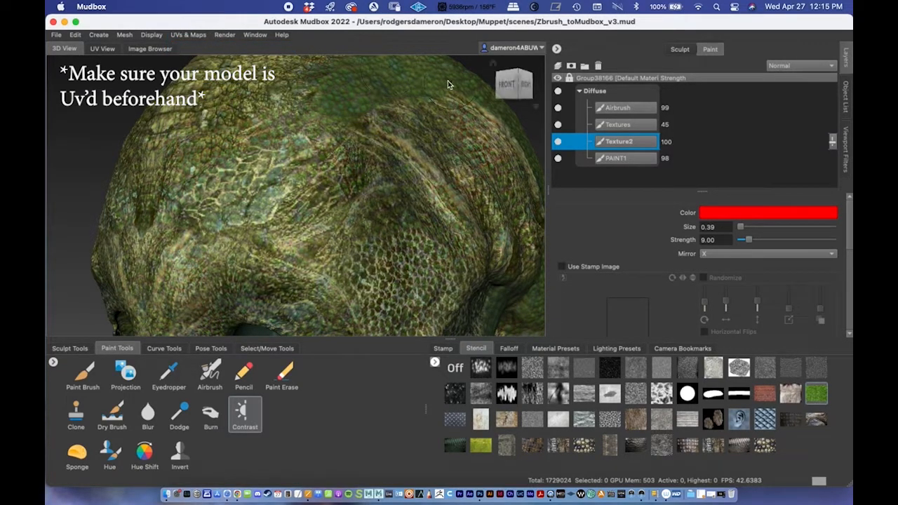
{"action": "left_click", "coordinate": [515, 84]}
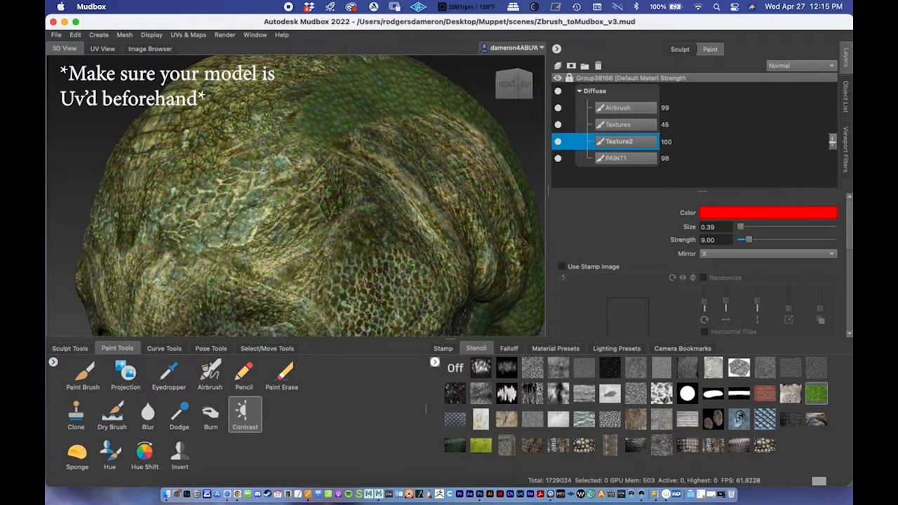
Begin a merged export of the Diffuse channel's paint layers and name the file Monster_Color_v2
{"action": "right_click", "coordinate": [606, 94]}
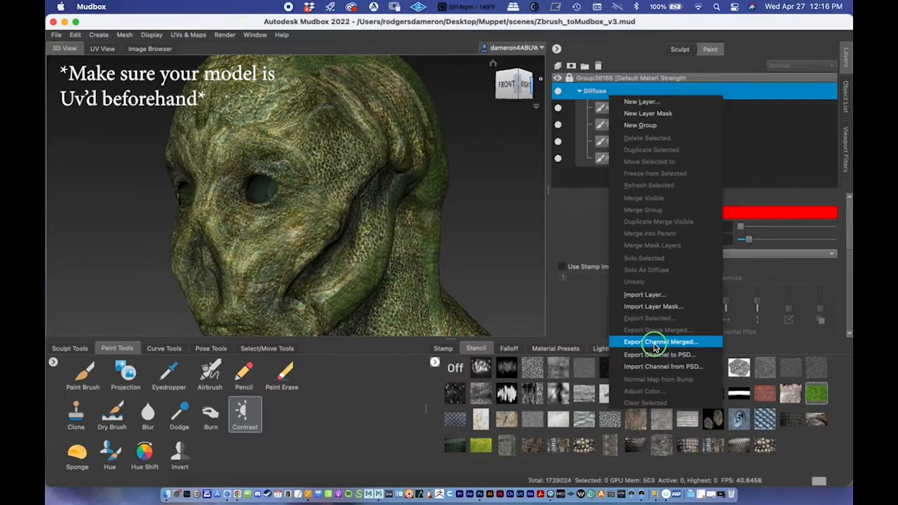
{"action": "left_click", "coordinate": [592, 305]}
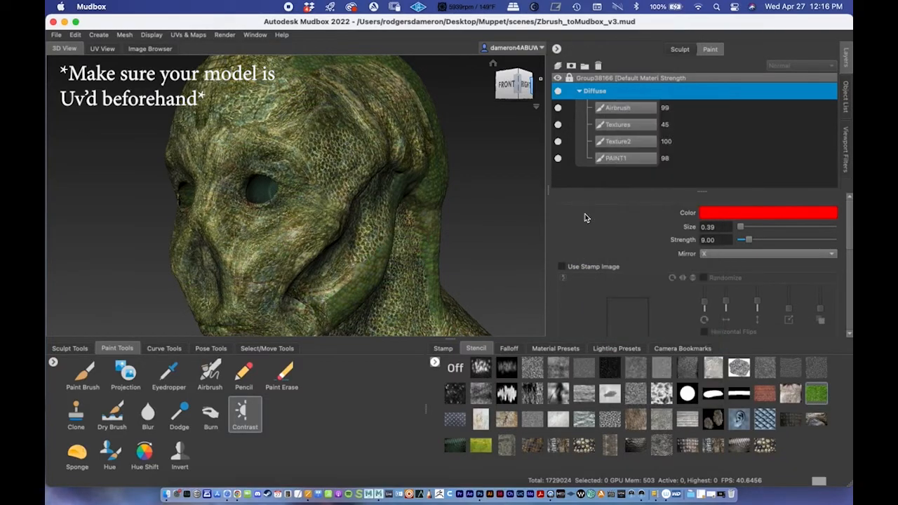
{"action": "right_click", "coordinate": [605, 96]}
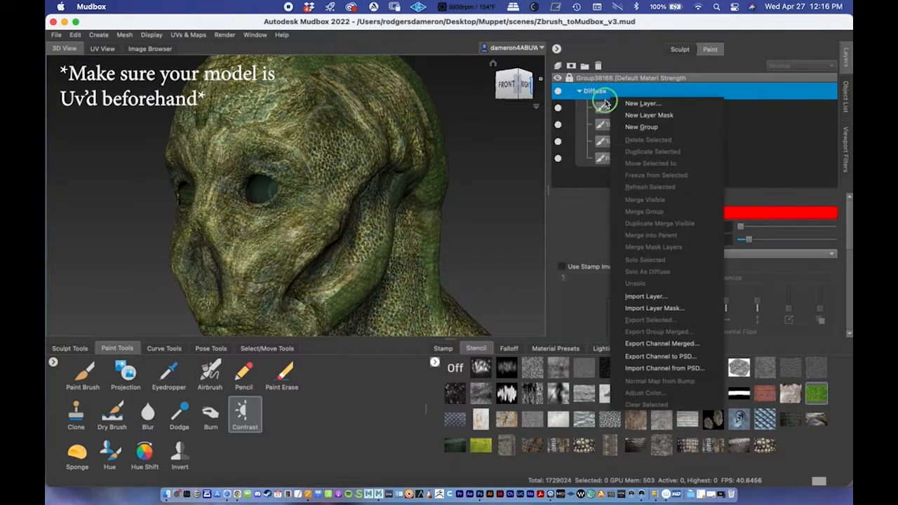
{"action": "left_click", "coordinate": [663, 344]}
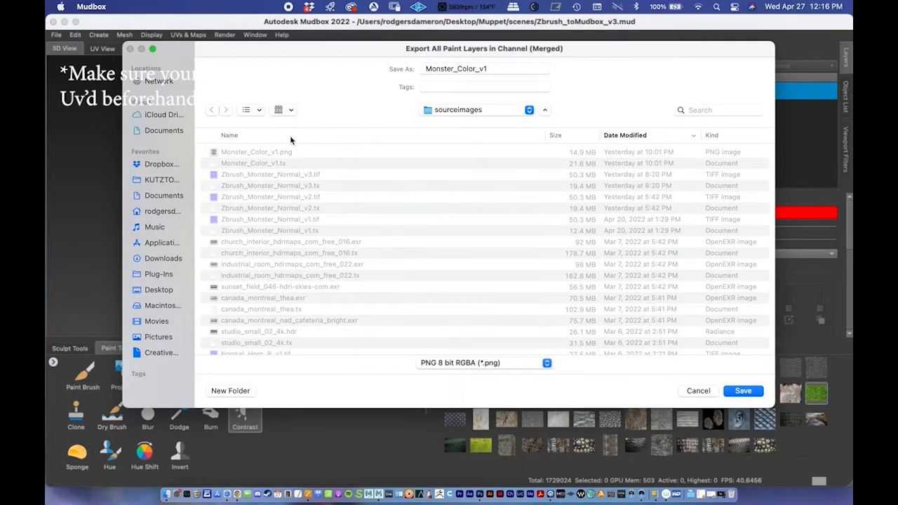
{"action": "left_click_drag", "start_coordinate": [484, 68], "coordinate": [507, 75]}
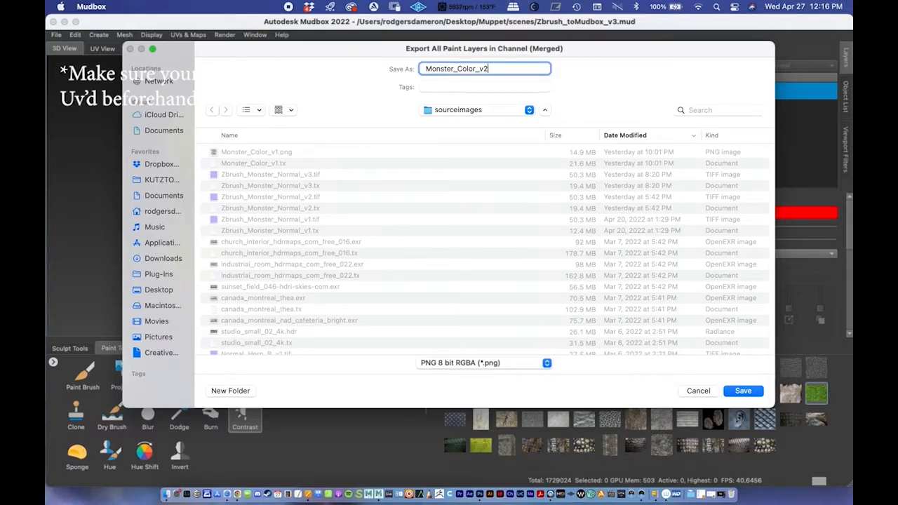
Set the export format to TIFF 16 bit Floating Point RGBA and save the map in the sourceimages folder
{"action": "left_click", "coordinate": [464, 363]}
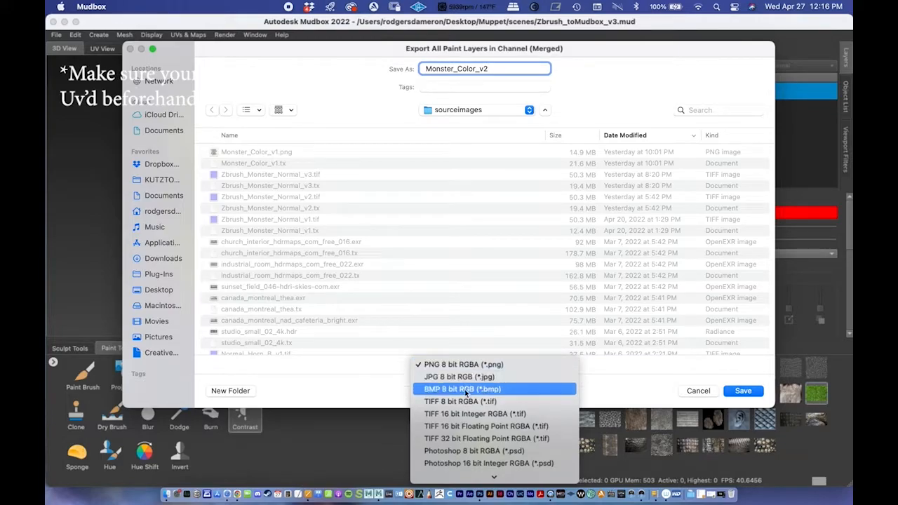
{"action": "left_click", "coordinate": [462, 426]}
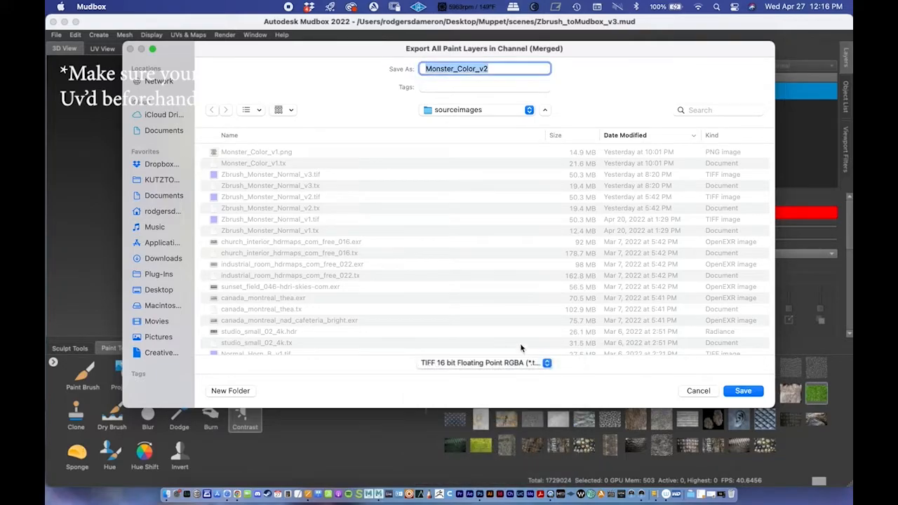
{"action": "left_click_drag", "start_coordinate": [287, 49], "coordinate": [255, 35]}
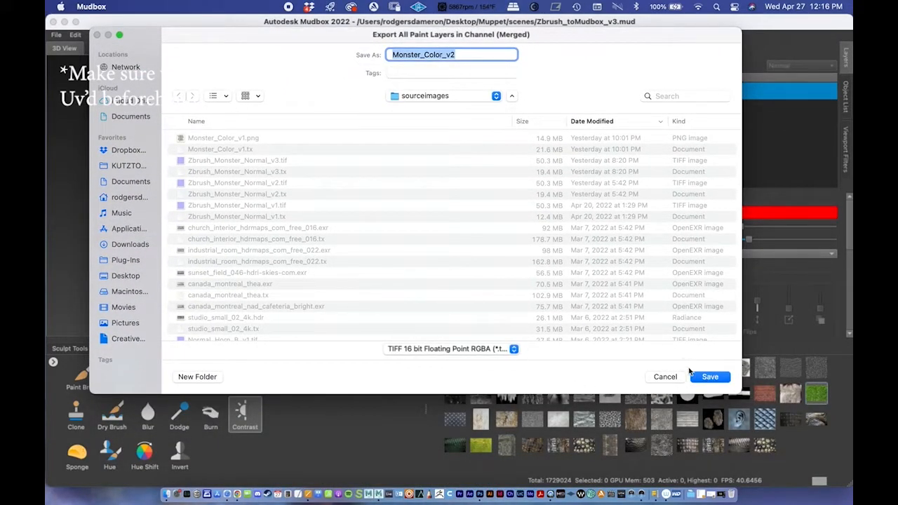
{"action": "left_click", "coordinate": [709, 377]}
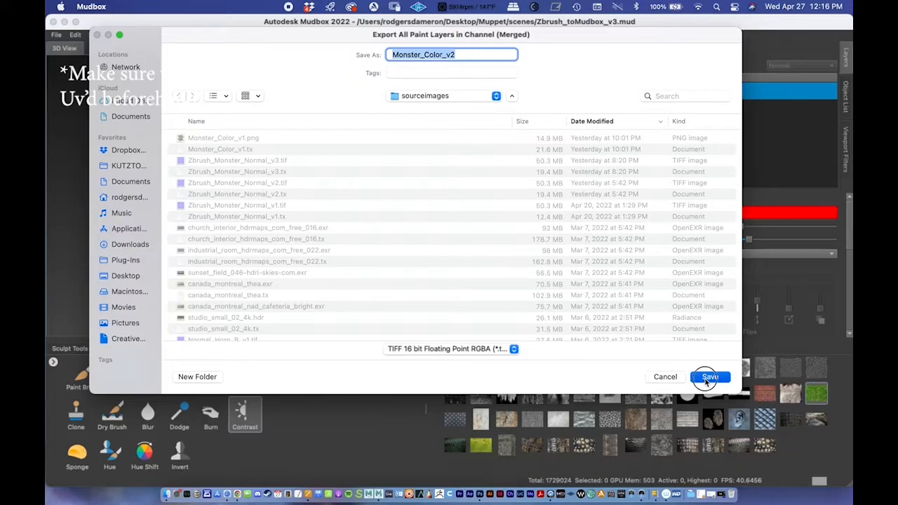
Minimize Mudbox and look for the exported map in the Muppet project's sourceimages folder through QuickTime Player's open dialog
{"action": "left_click", "coordinate": [65, 22]}
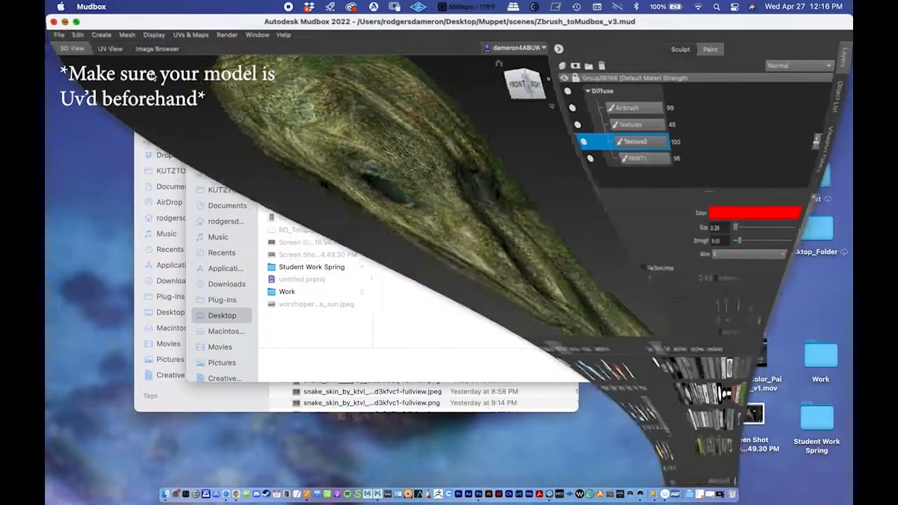
{"action": "left_click_drag", "start_coordinate": [377, 77], "coordinate": [362, 76]}
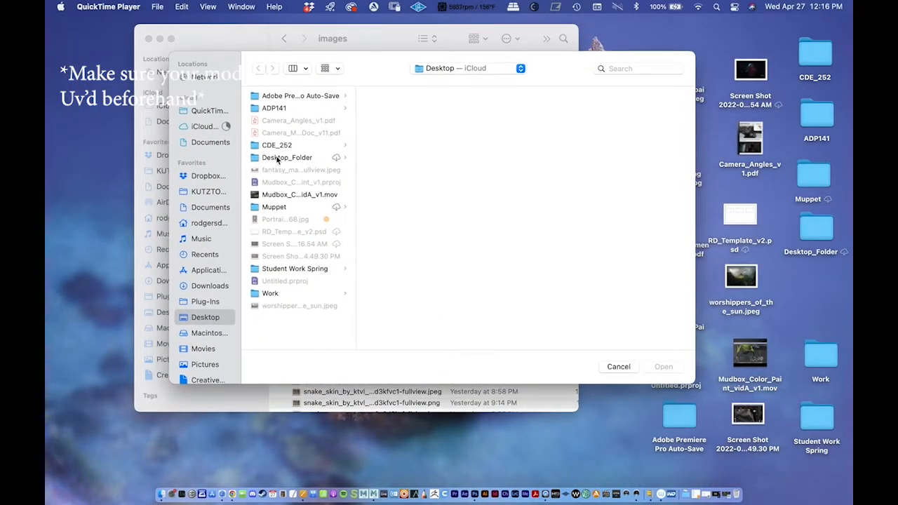
{"action": "left_click", "coordinate": [272, 206]}
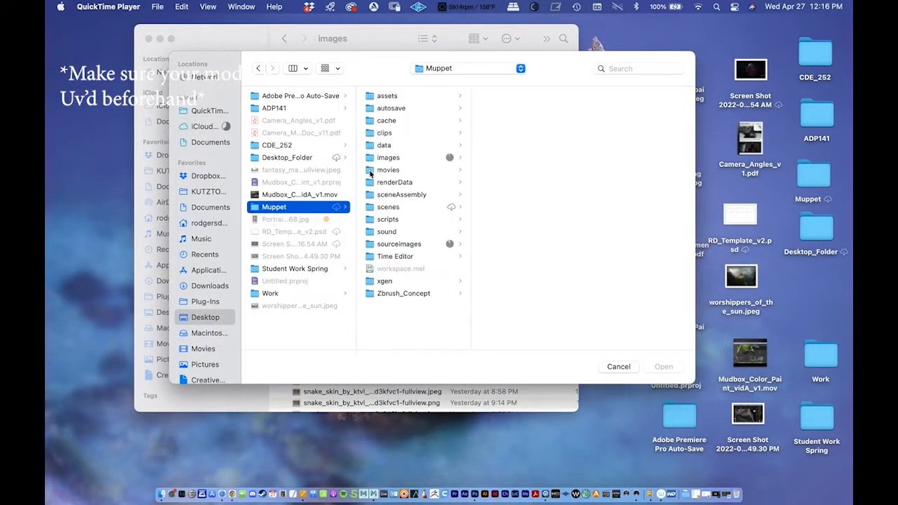
{"action": "left_click", "coordinate": [410, 242]}
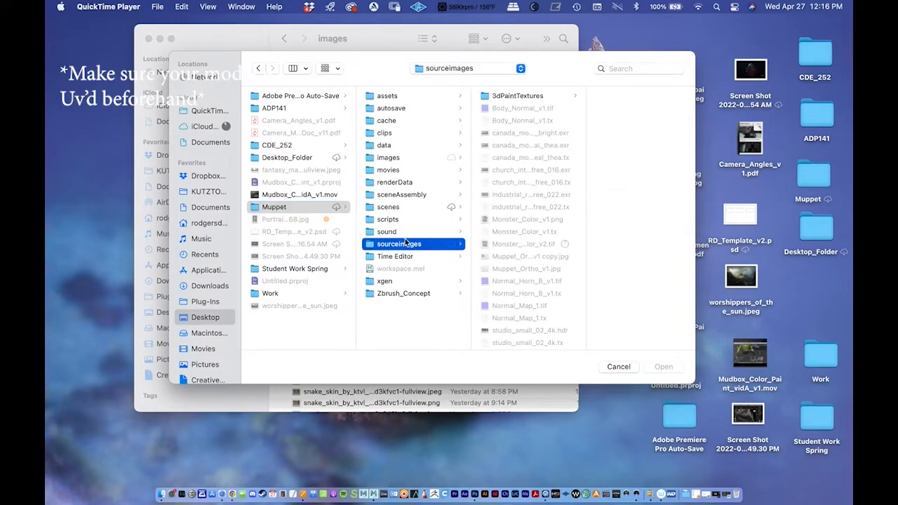
{"action": "scroll", "coordinate": [527, 158], "scroll_direction": "down", "scroll_amount": 5}
{"action": "scroll", "coordinate": [499, 119], "scroll_direction": "up", "scroll_amount": 5}
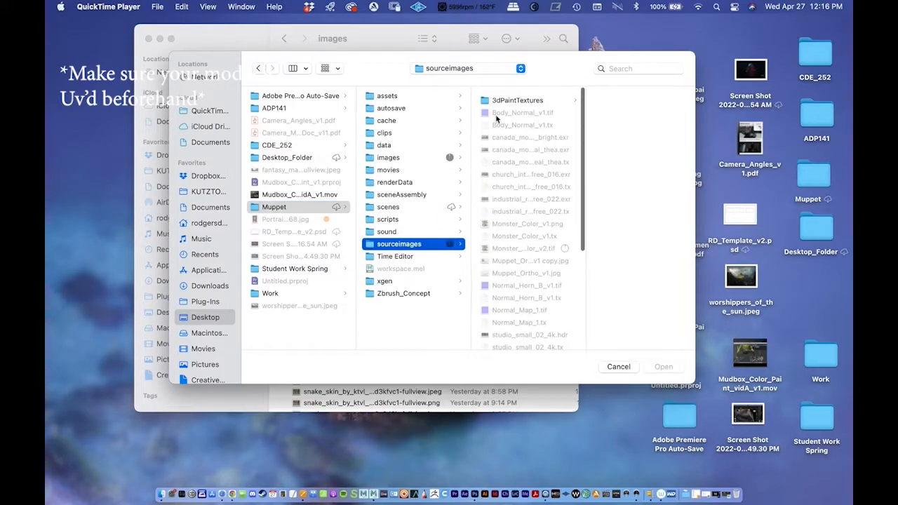
View the sourceimages files as a list sorted by date modified, and dismiss the open dialog
{"action": "left_click", "coordinate": [302, 70]}
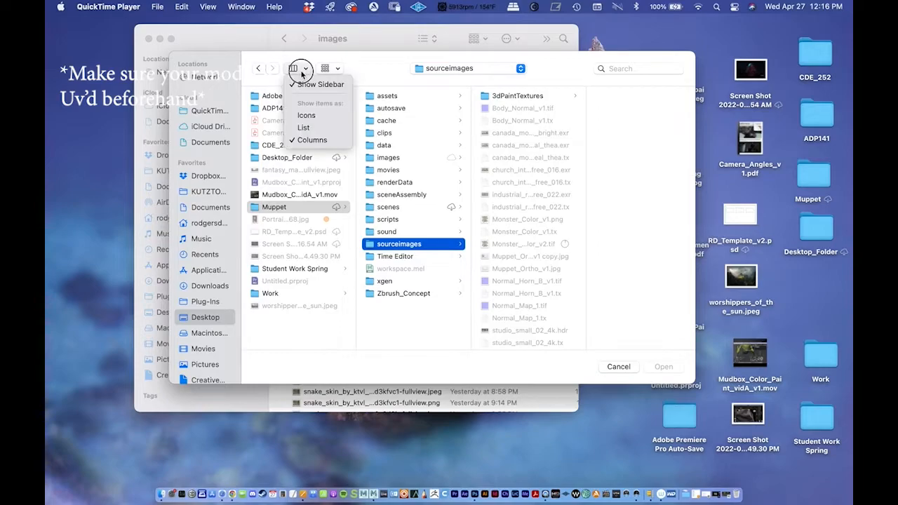
{"action": "left_click", "coordinate": [326, 69]}
{"action": "left_click", "coordinate": [298, 71]}
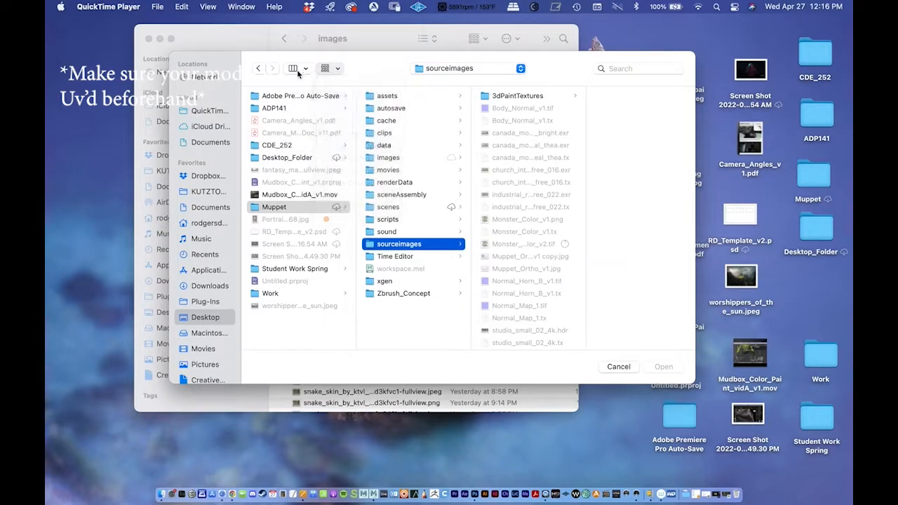
{"action": "left_click", "coordinate": [303, 129]}
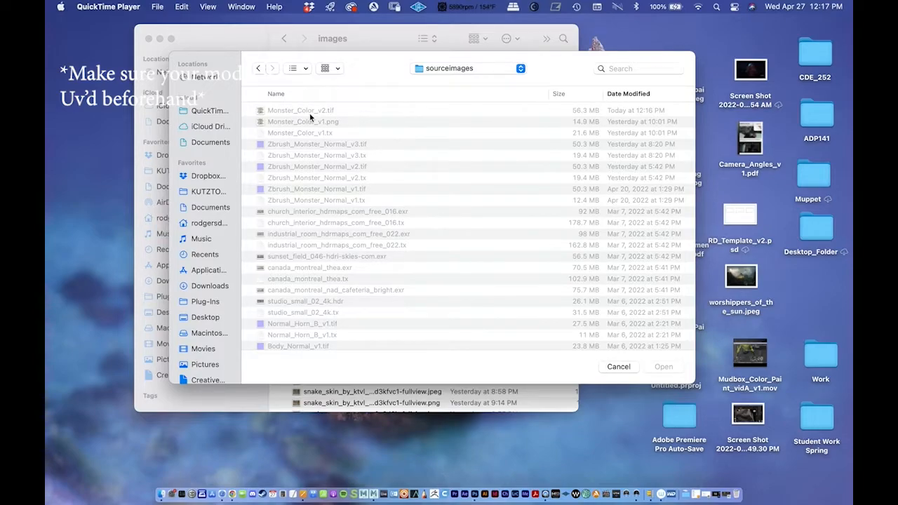
{"action": "left_click", "coordinate": [621, 94]}
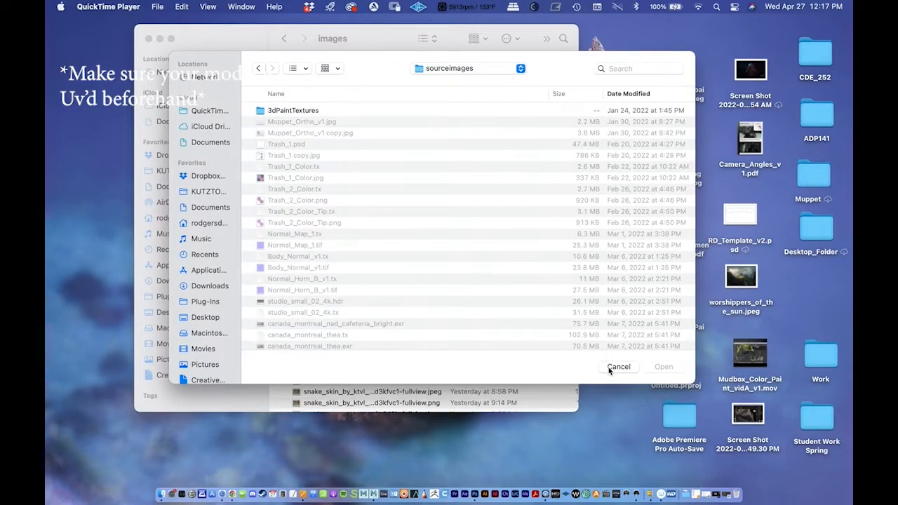
{"action": "left_click", "coordinate": [599, 235]}
Switch to Finder and open the Muppet project's sourceimages folder from the Desktop in a new window
{"action": "key", "text": "super+n"}
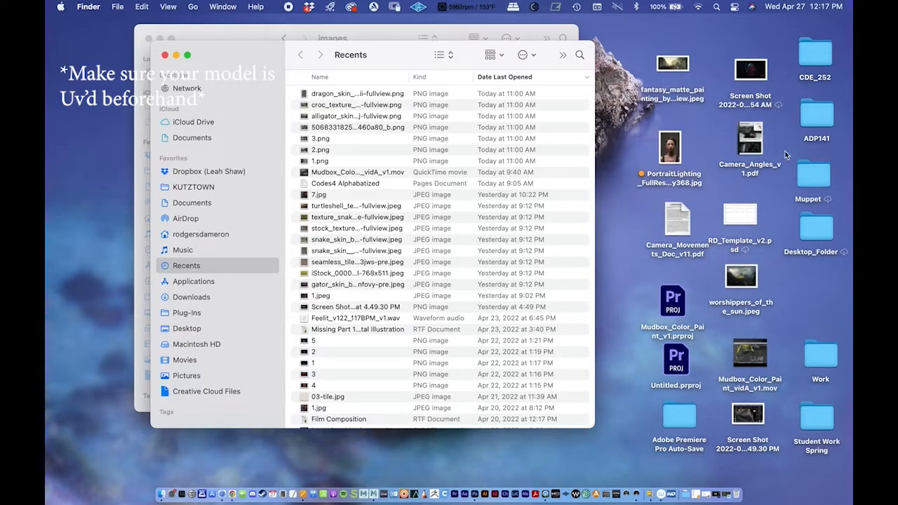
{"action": "left_click", "coordinate": [814, 175]}
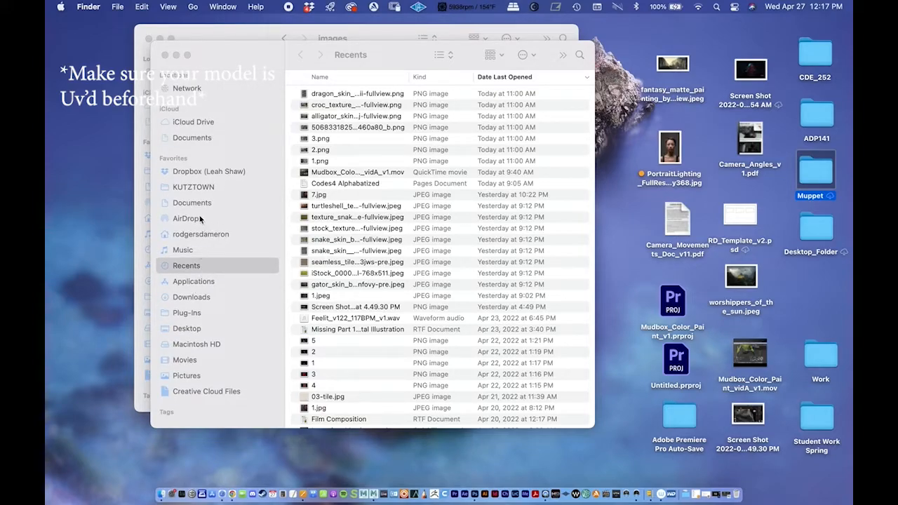
{"action": "left_click", "coordinate": [185, 329]}
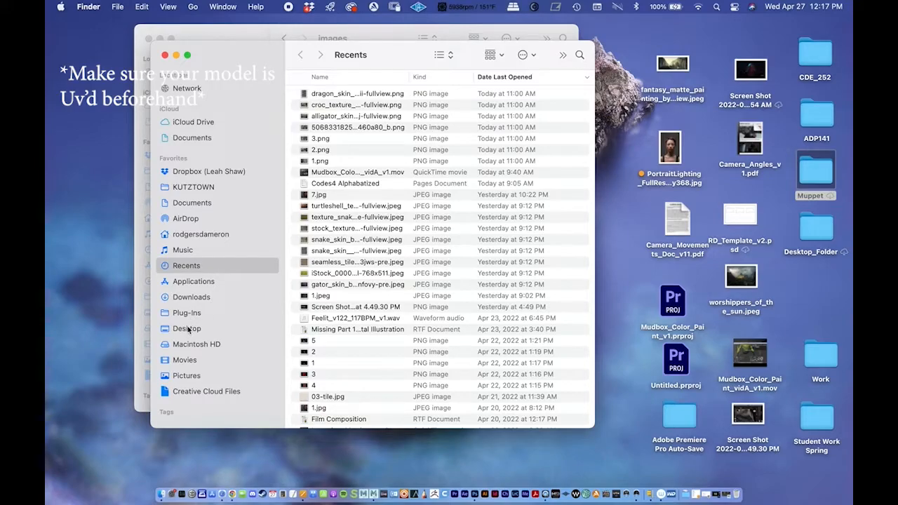
{"action": "left_click", "coordinate": [188, 329]}
{"action": "double_click", "coordinate": [320, 93]}
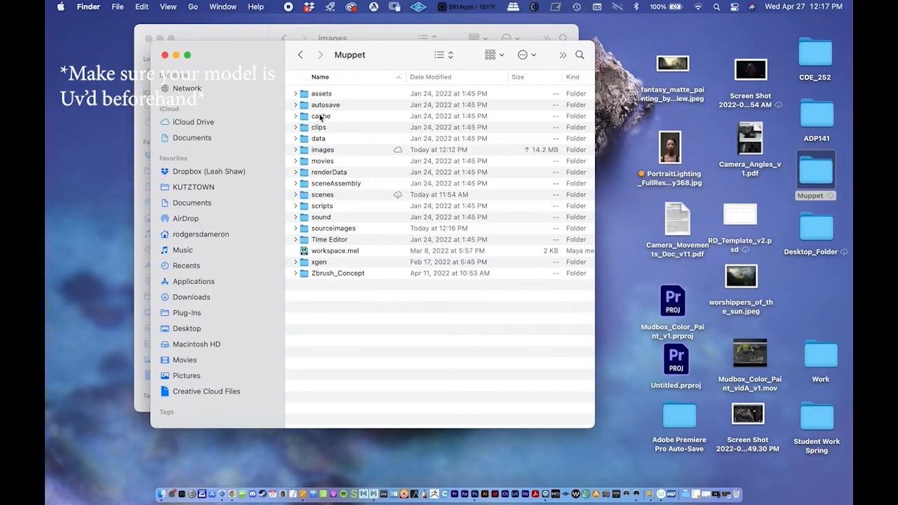
{"action": "double_click", "coordinate": [321, 229]}
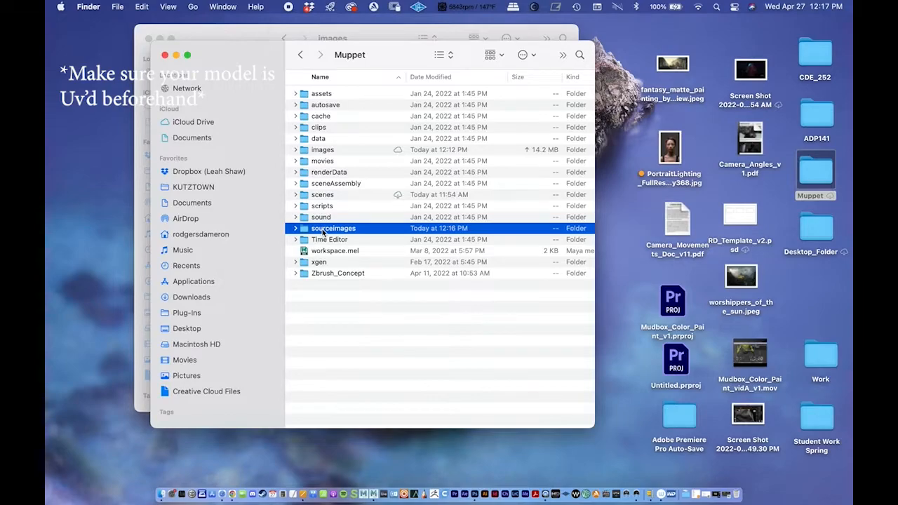
Preview Monster_Color_v2.tif to examine how the painted skin is laid out across the UV shells
{"action": "left_click", "coordinate": [336, 99]}
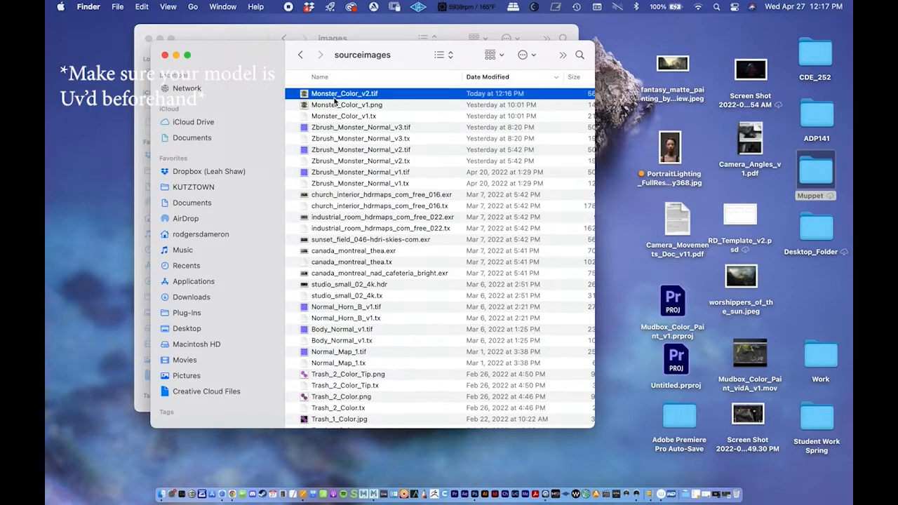
{"action": "key", "text": "space"}
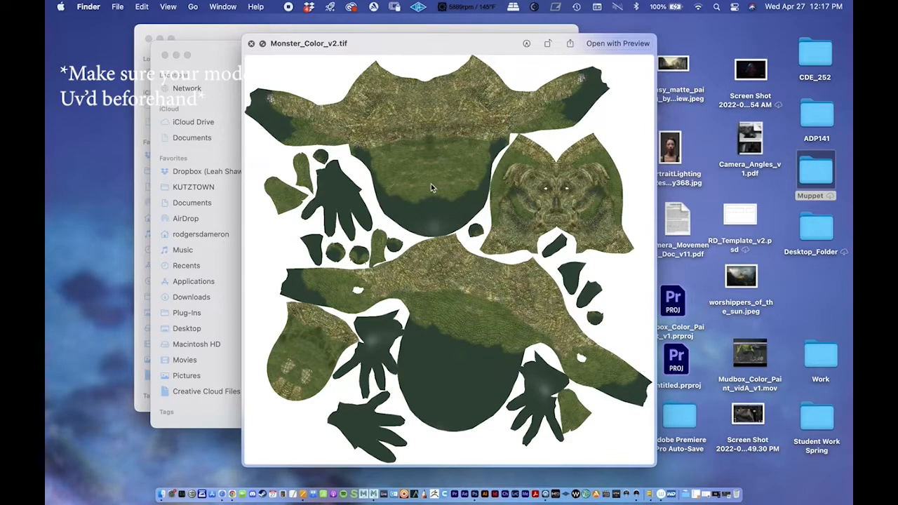
{"action": "key", "text": "space"}
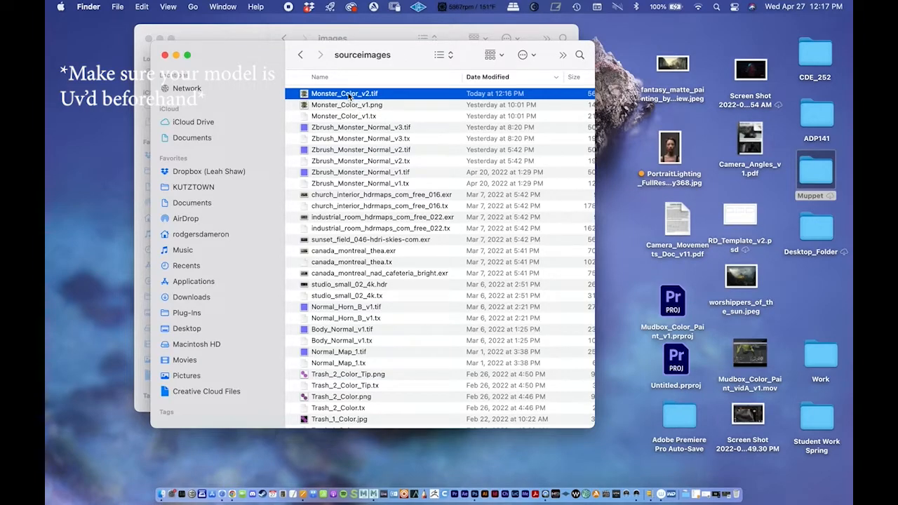
{"action": "key", "text": "space"}
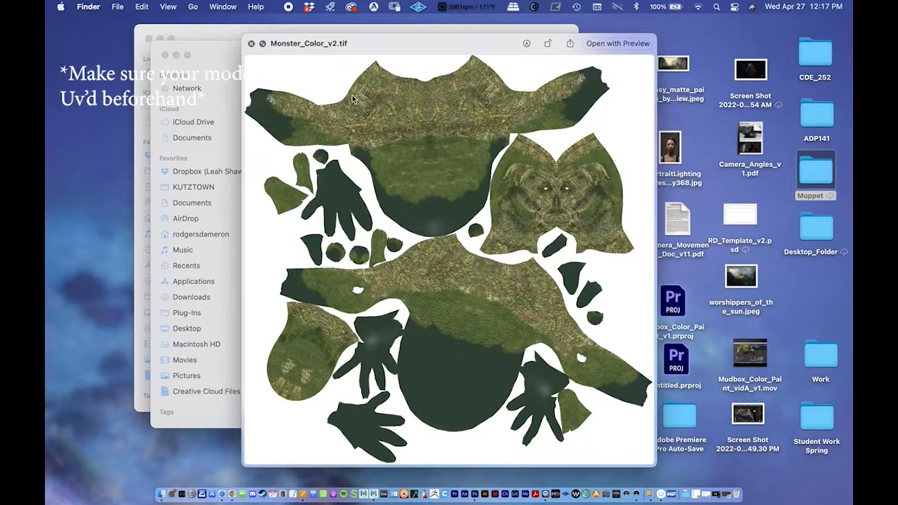